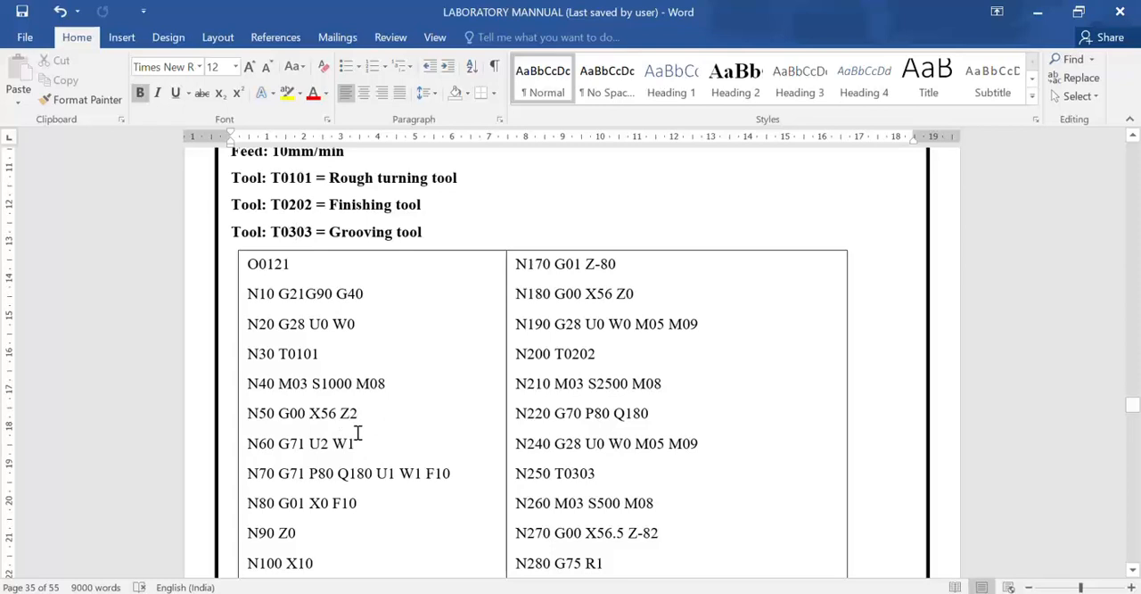
In block N60 of the program listing, replace the W with R so the block reads G71 U2 R1.
{"action": "scroll", "coordinate": [361, 443], "scroll_direction": "up", "scroll_amount": 5}
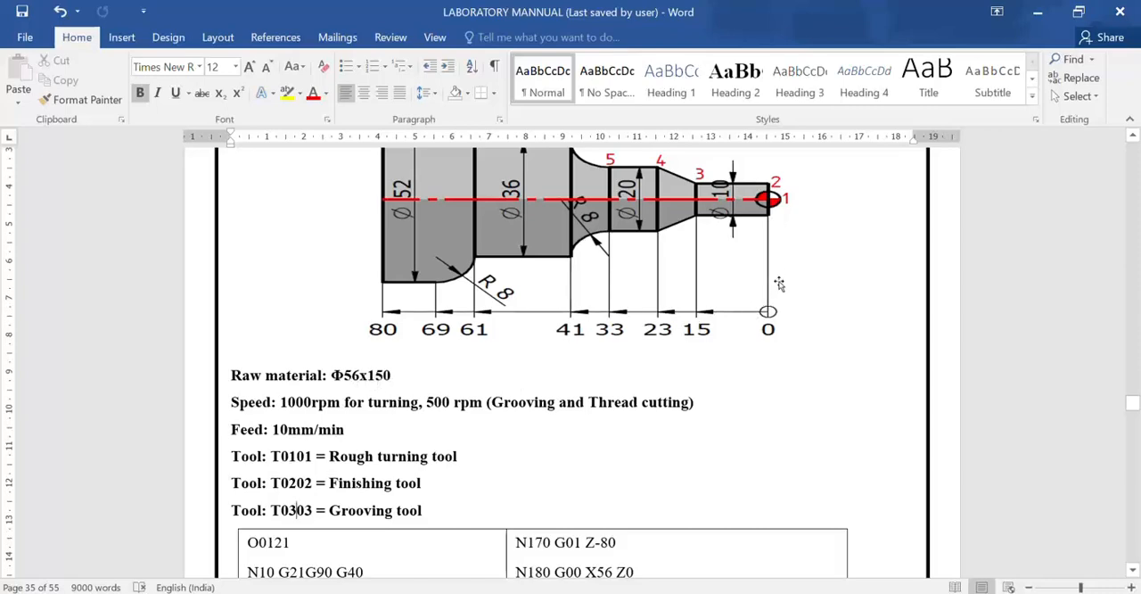
{"action": "scroll", "coordinate": [589, 424], "scroll_direction": "down", "scroll_amount": 5}
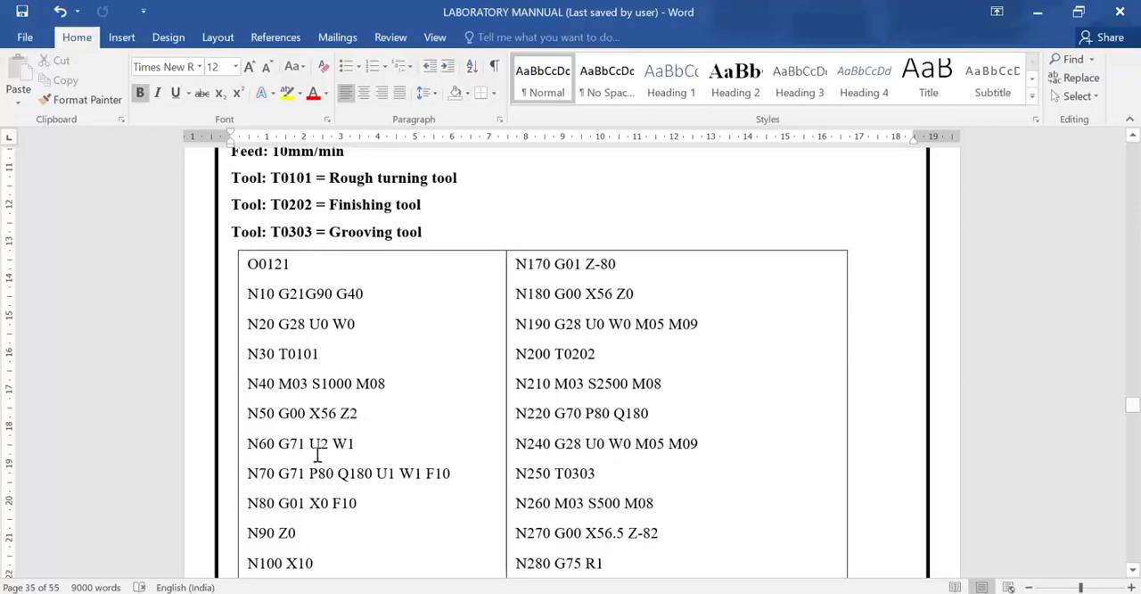
{"action": "scroll", "coordinate": [317, 450], "scroll_direction": "down", "scroll_amount": 1}
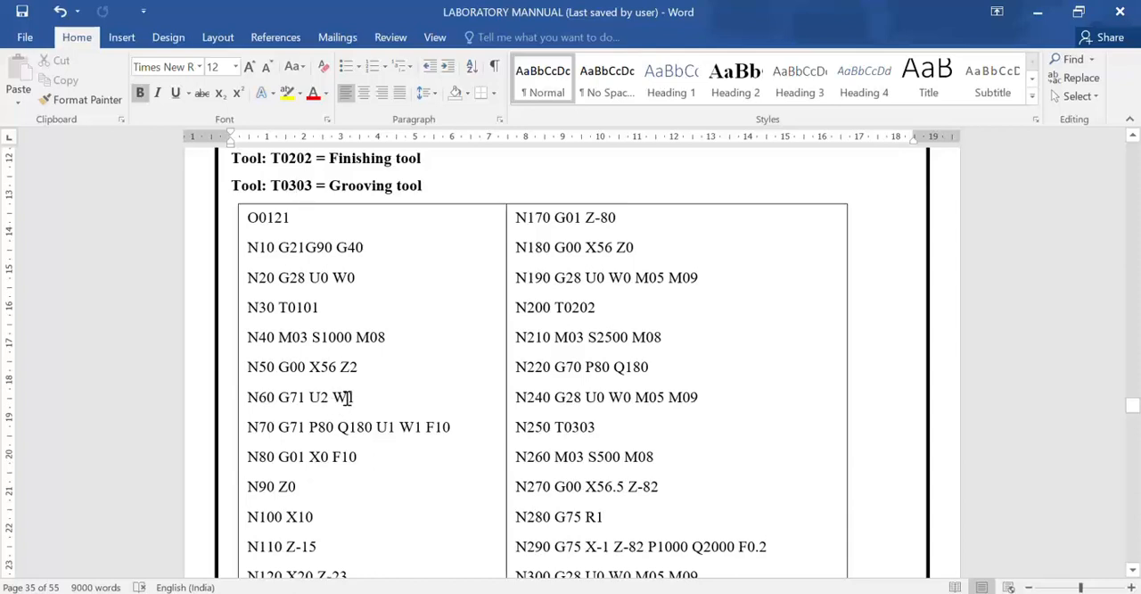
{"action": "left_click_drag", "start_coordinate": [346, 399], "coordinate": [338, 399]}
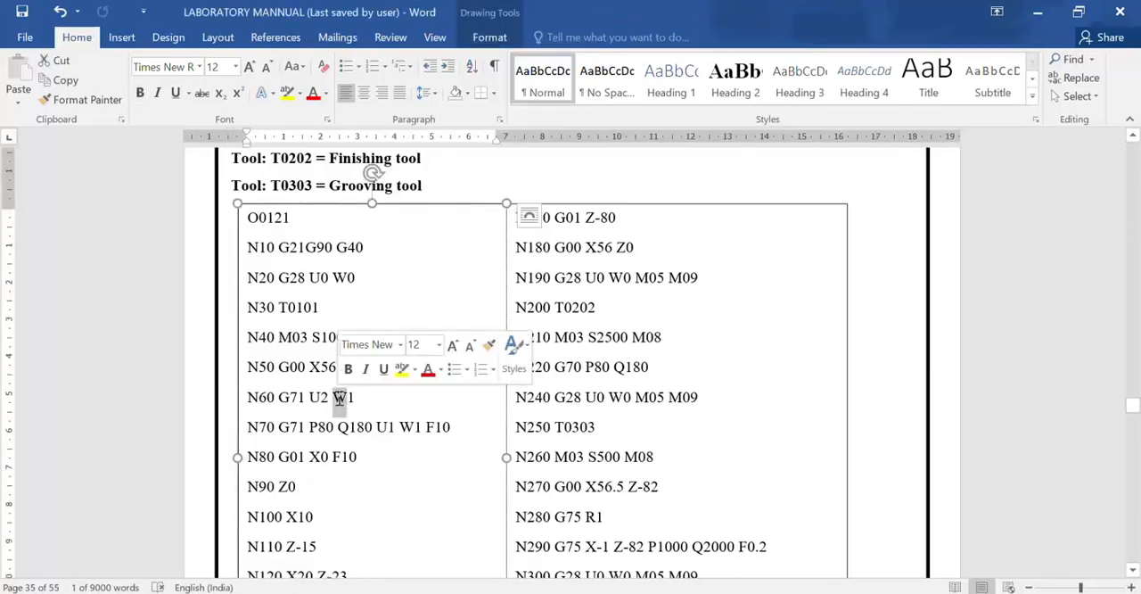
{"action": "type", "text": "R"}
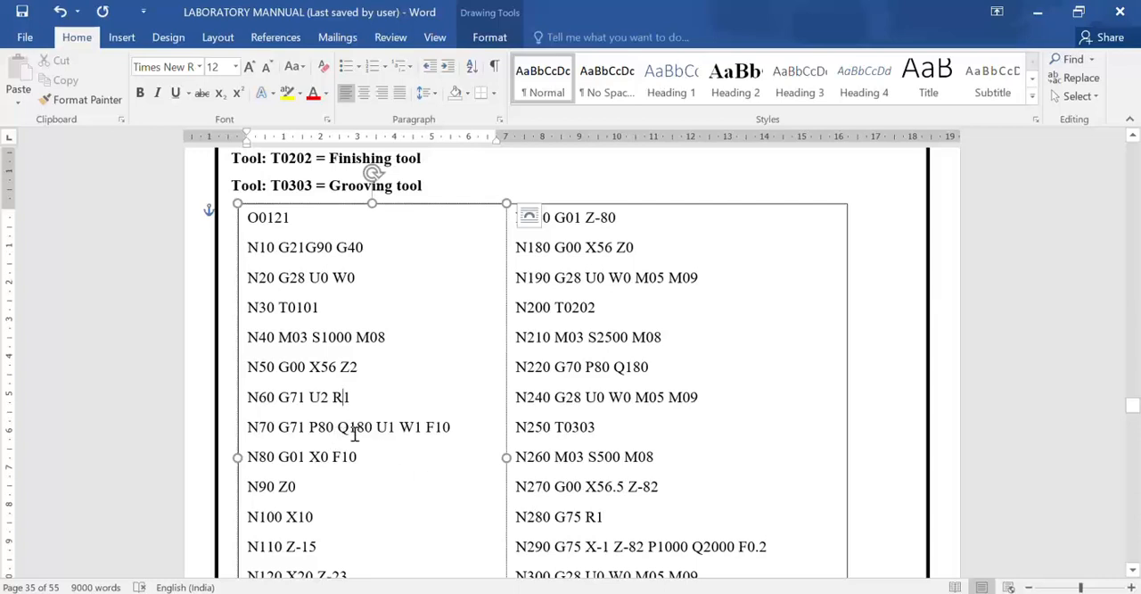
Examine the roughing cycle and contour blocks from N70 onward, comparing their coordinates with the dimensioned part drawing.
{"action": "scroll", "coordinate": [341, 430], "scroll_direction": "down", "scroll_amount": 1}
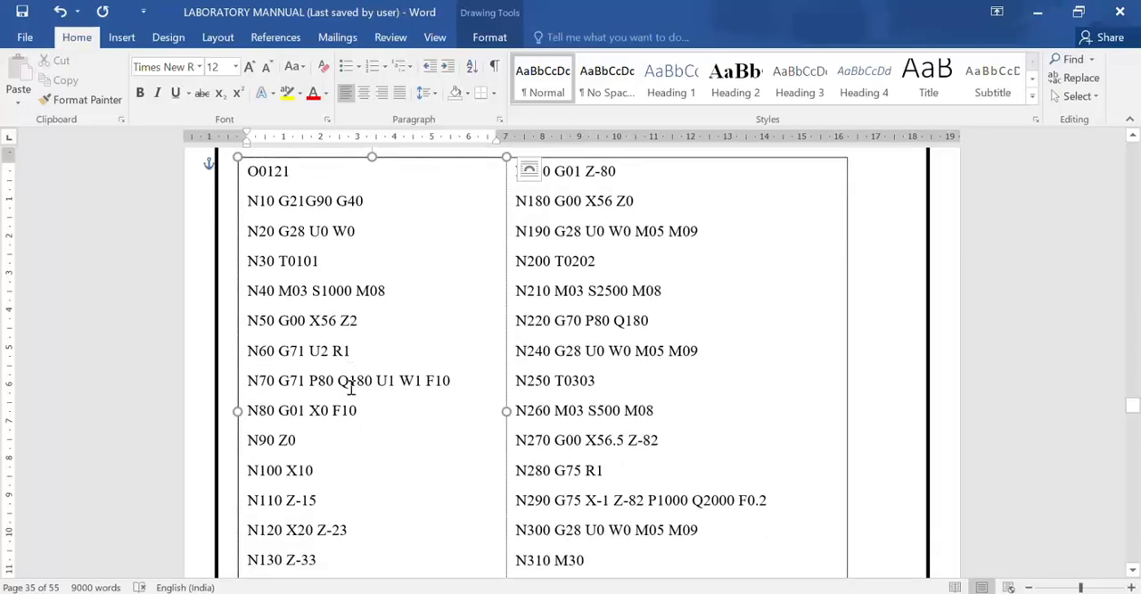
{"action": "scroll", "coordinate": [341, 436], "scroll_direction": "down", "scroll_amount": 1}
{"action": "scroll", "coordinate": [339, 402], "scroll_direction": "down", "scroll_amount": 1}
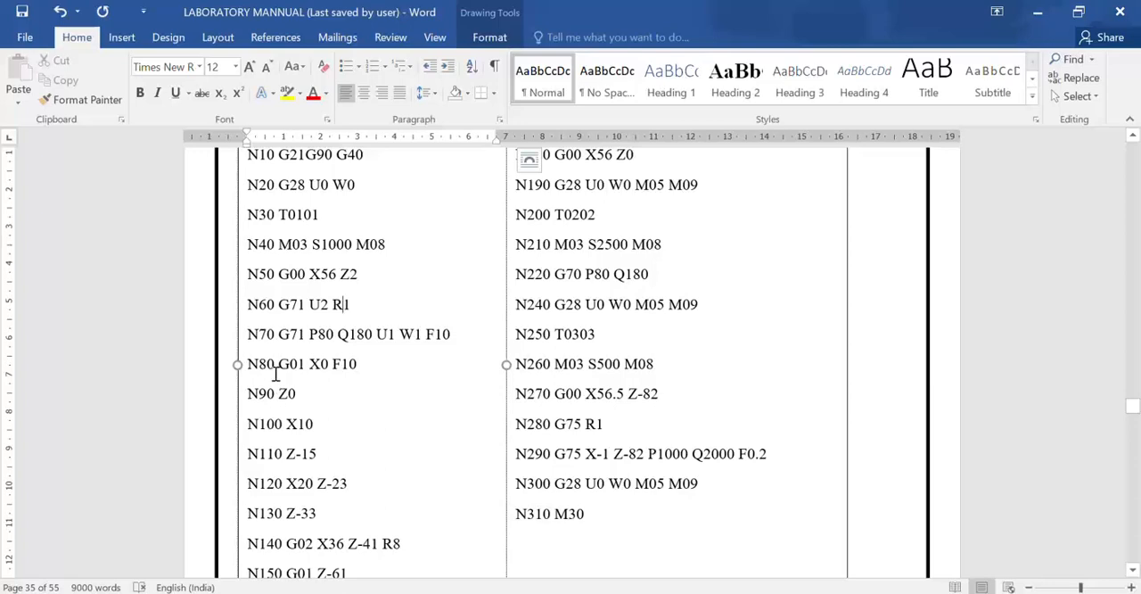
{"action": "scroll", "coordinate": [336, 440], "scroll_direction": "down", "scroll_amount": 2}
{"action": "scroll", "coordinate": [395, 476], "scroll_direction": "up", "scroll_amount": 5}
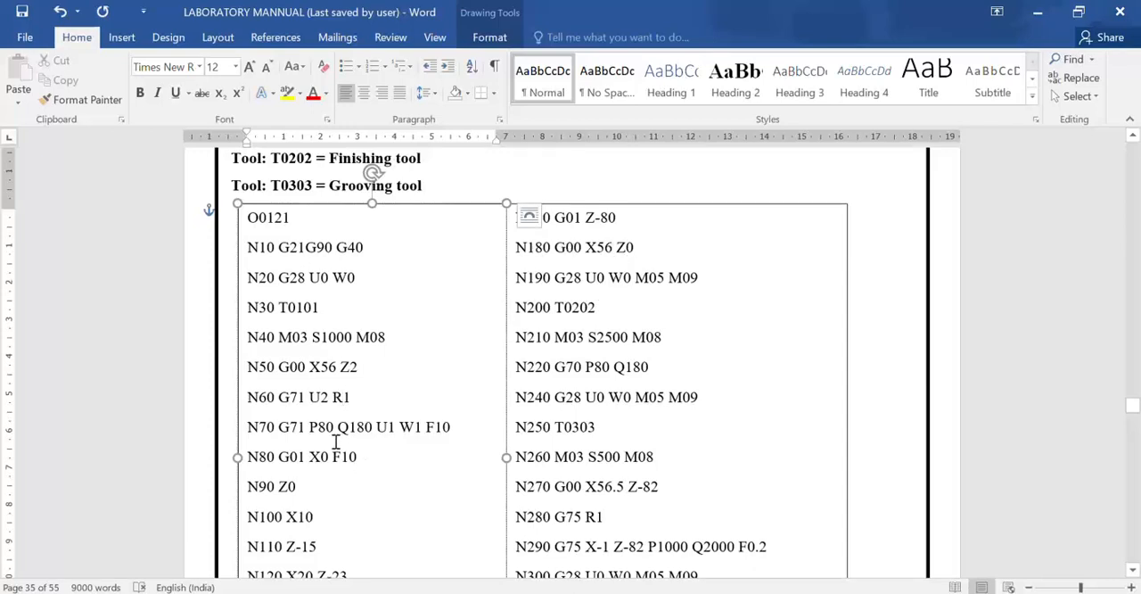
{"action": "scroll", "coordinate": [383, 434], "scroll_direction": "down", "scroll_amount": 1}
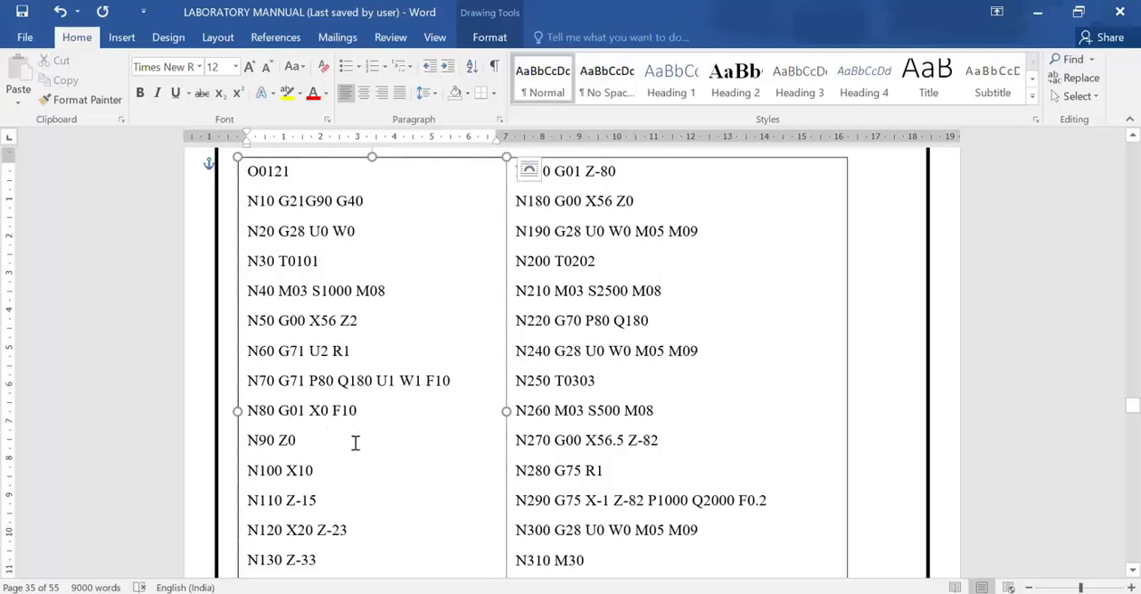
{"action": "scroll", "coordinate": [363, 466], "scroll_direction": "up", "scroll_amount": 8}
{"action": "scroll", "coordinate": [558, 347], "scroll_direction": "up", "scroll_amount": 1}
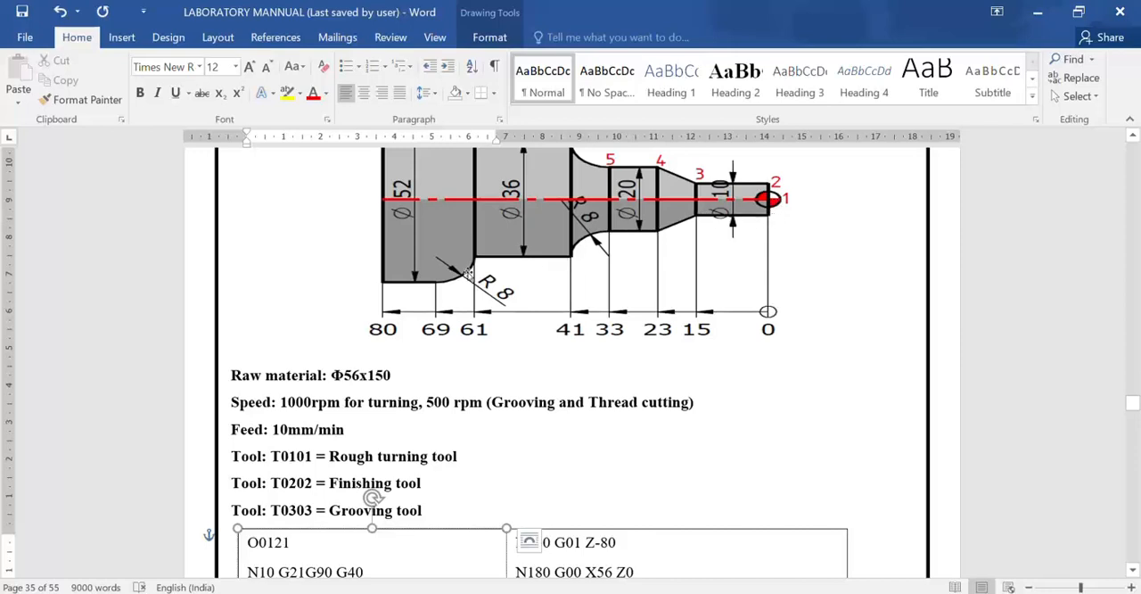
{"action": "scroll", "coordinate": [591, 454], "scroll_direction": "down", "scroll_amount": 12}
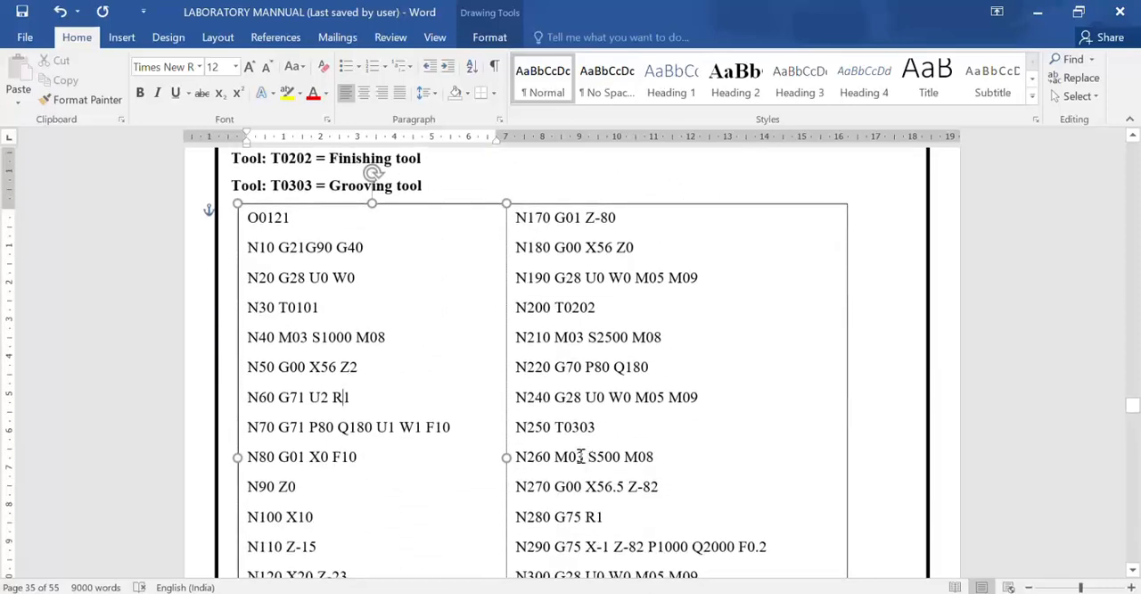
{"action": "scroll", "coordinate": [326, 329], "scroll_direction": "down", "scroll_amount": 4}
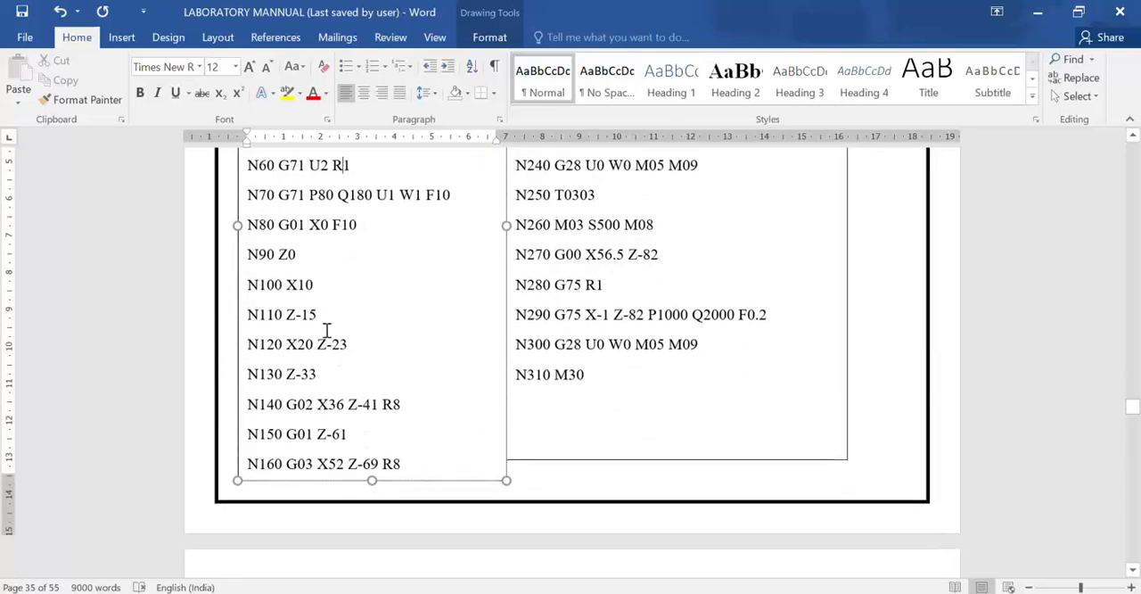
{"action": "scroll", "coordinate": [345, 383], "scroll_direction": "up", "scroll_amount": 4}
{"action": "scroll", "coordinate": [346, 383], "scroll_direction": "up", "scroll_amount": 5}
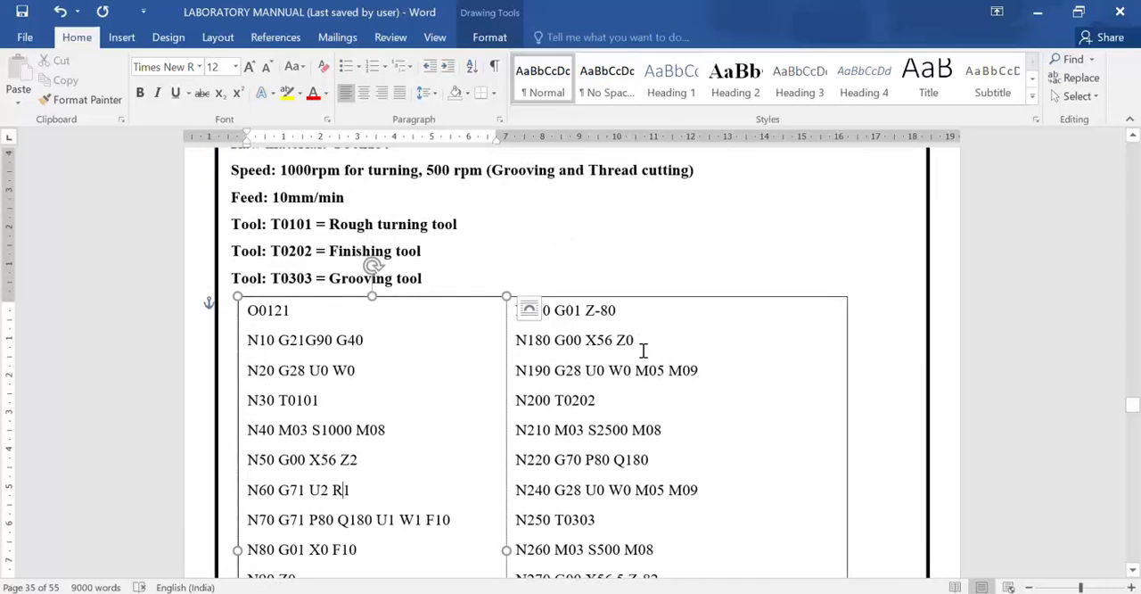
Change the spindle speed in block N210 of the finishing operation to S1000.
{"action": "scroll", "coordinate": [575, 378], "scroll_direction": "down", "scroll_amount": 1}
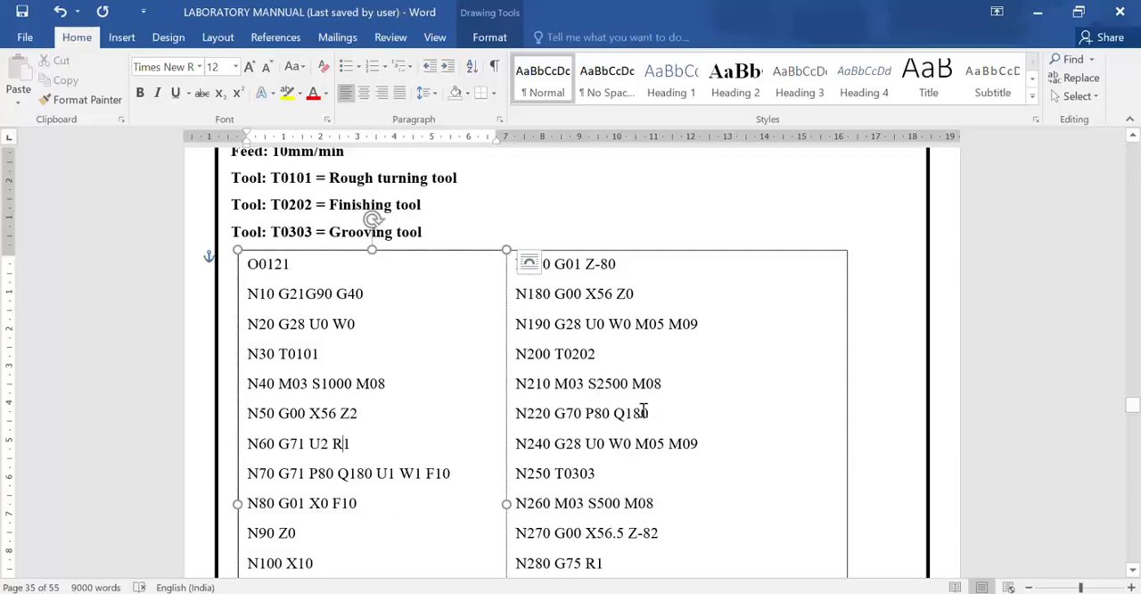
{"action": "left_click_drag", "start_coordinate": [612, 385], "coordinate": [600, 387]}
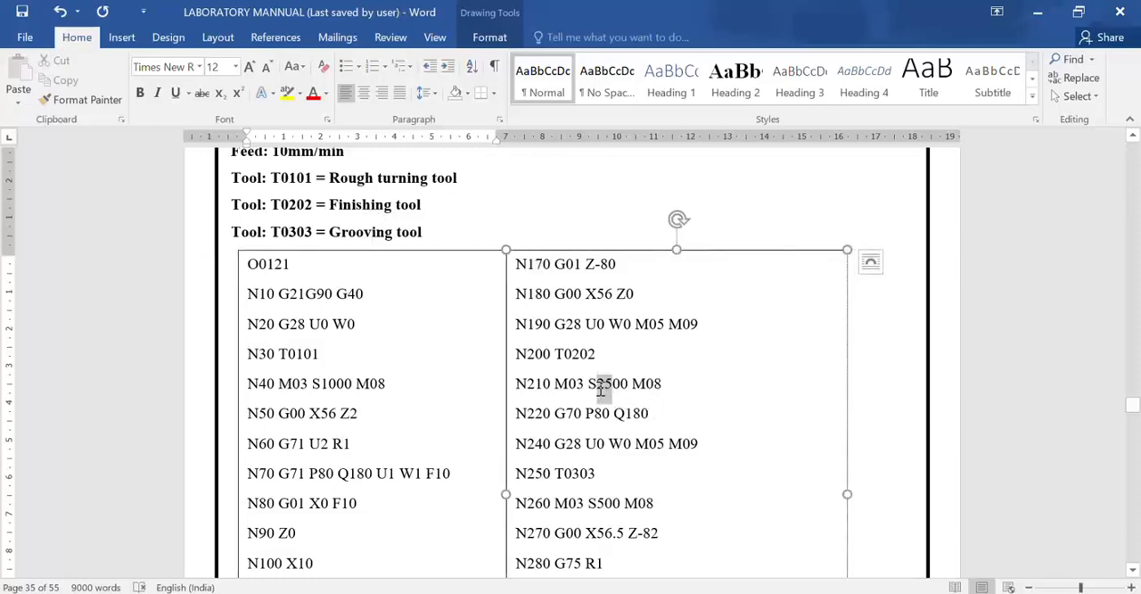
{"action": "type", "text": "10"}
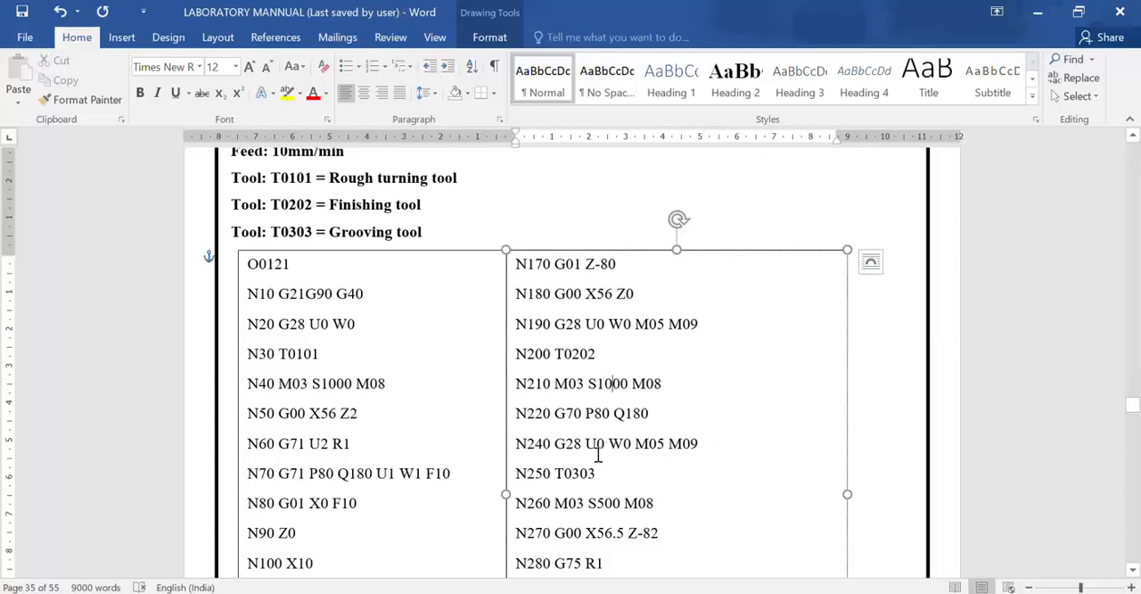
Read through the finishing and grooving blocks N220 to N310, then review the Program 11 part drawing.
{"action": "scroll", "coordinate": [594, 451], "scroll_direction": "down", "scroll_amount": 1}
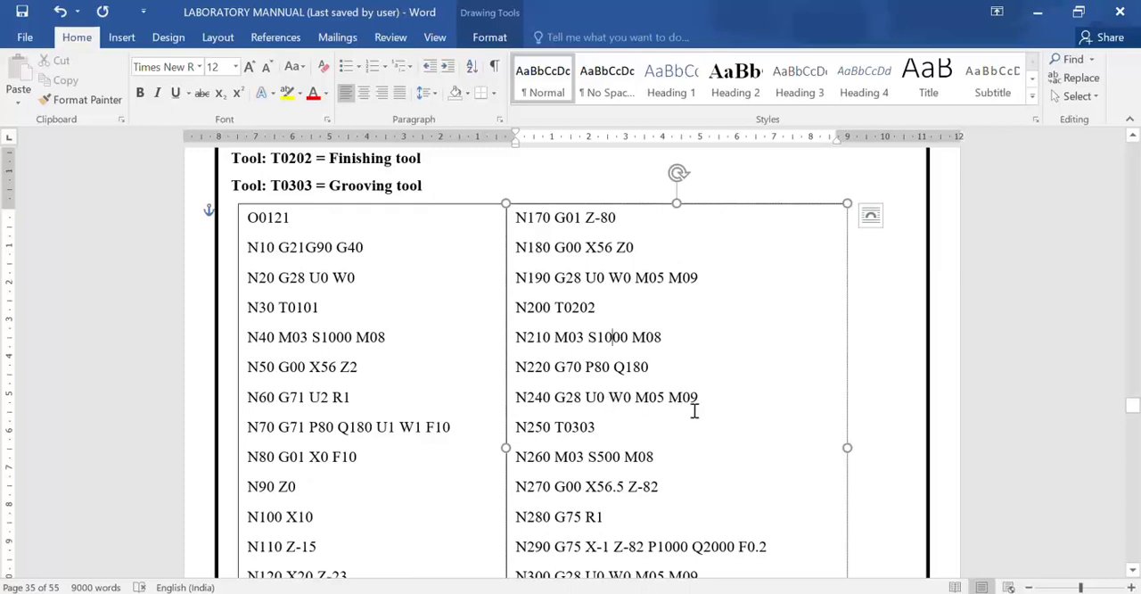
{"action": "scroll", "coordinate": [693, 411], "scroll_direction": "down", "scroll_amount": 1}
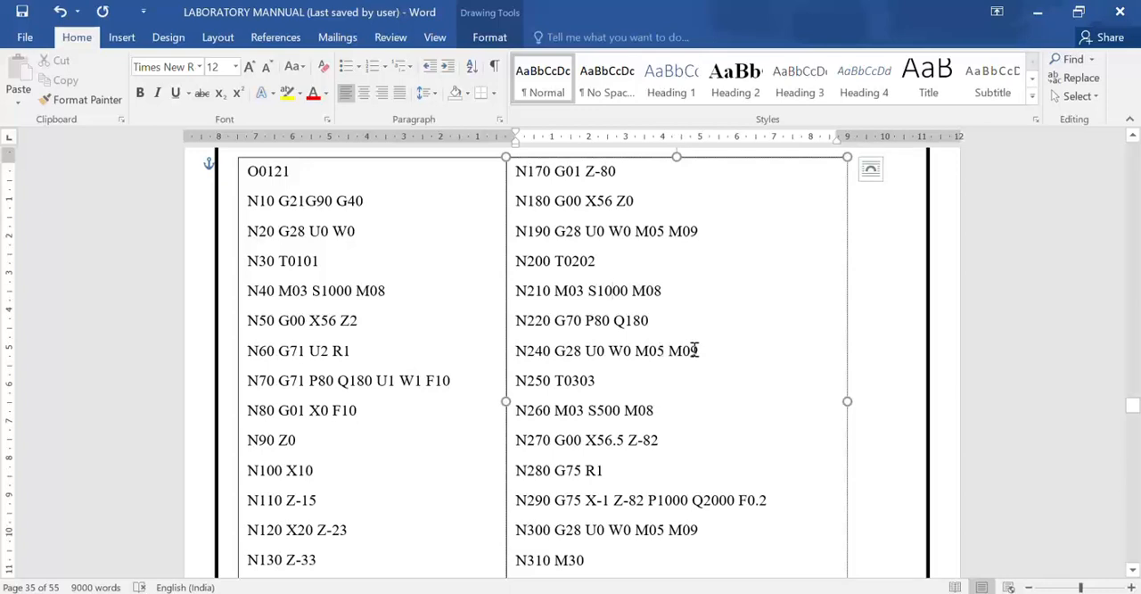
{"action": "scroll", "coordinate": [591, 402], "scroll_direction": "down", "scroll_amount": 1}
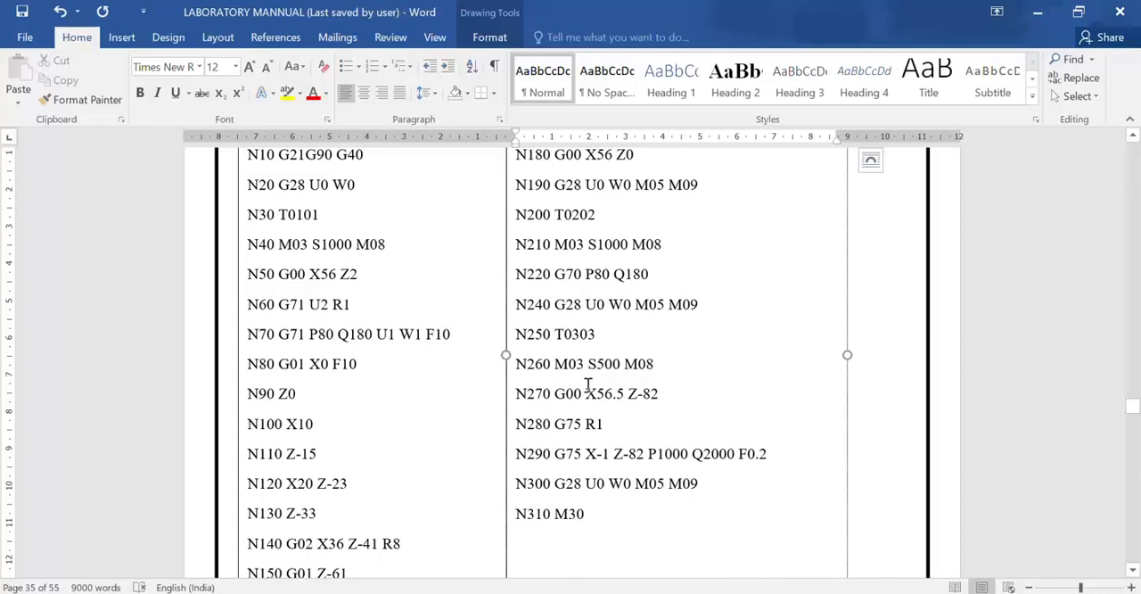
{"action": "scroll", "coordinate": [585, 383], "scroll_direction": "down", "scroll_amount": 1}
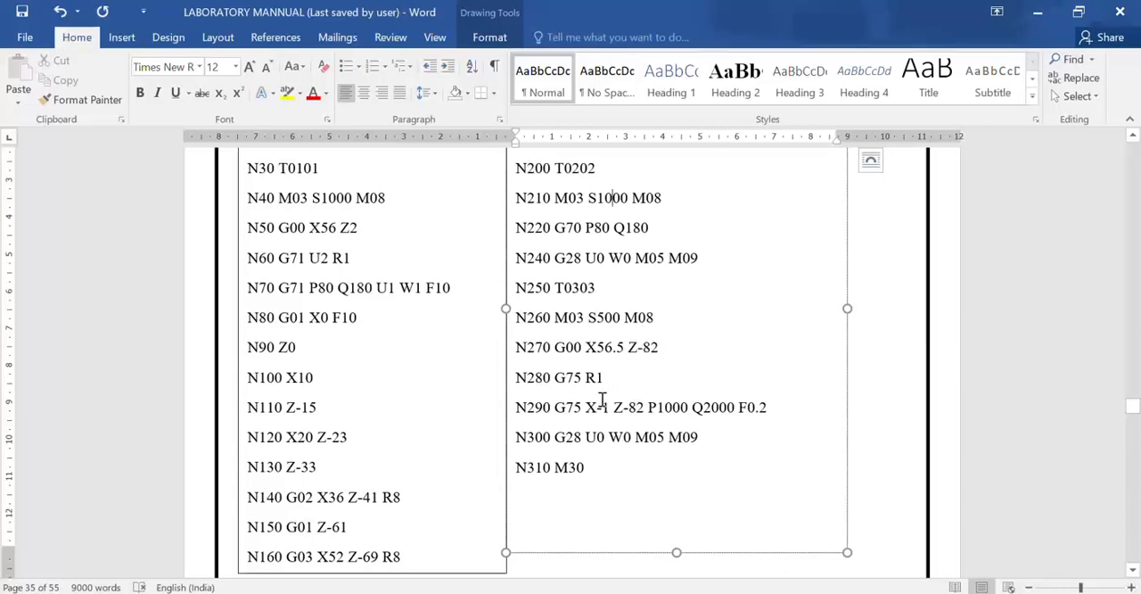
{"action": "scroll", "coordinate": [609, 369], "scroll_direction": "down", "scroll_amount": 1}
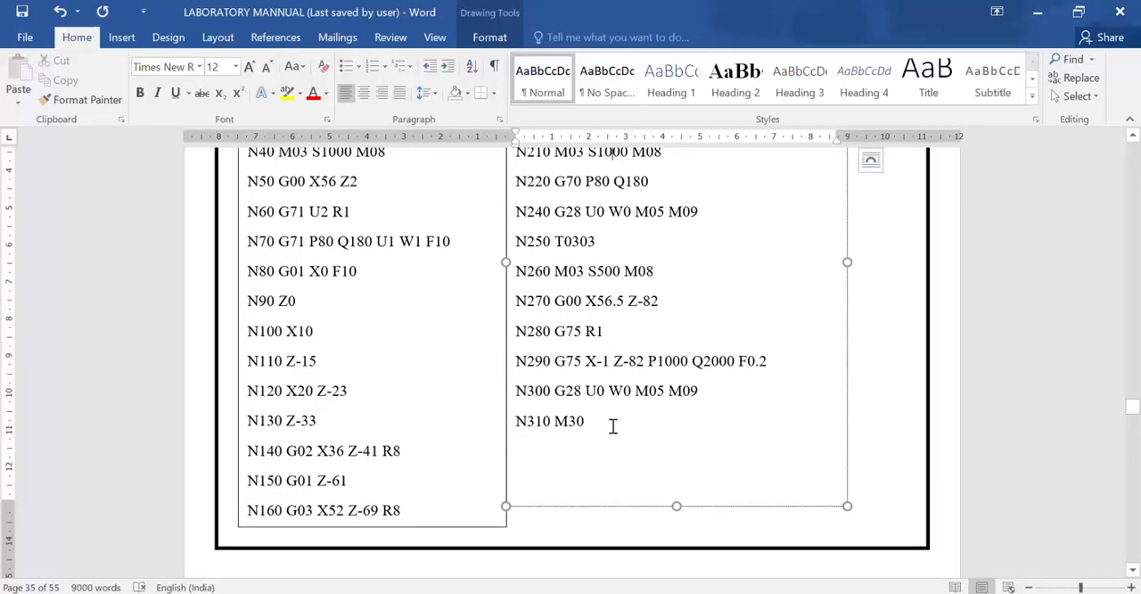
{"action": "scroll", "coordinate": [611, 427], "scroll_direction": "down", "scroll_amount": 1}
{"action": "scroll", "coordinate": [611, 431], "scroll_direction": "up", "scroll_amount": 3}
{"action": "scroll", "coordinate": [518, 452], "scroll_direction": "up", "scroll_amount": 8}
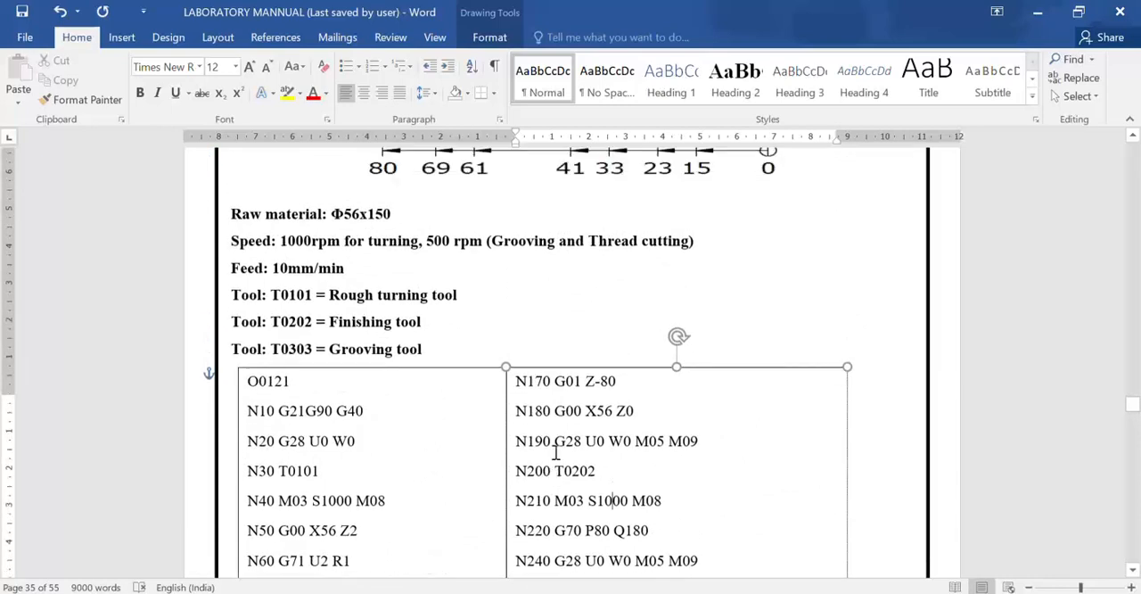
{"action": "scroll", "coordinate": [563, 454], "scroll_direction": "up", "scroll_amount": 4}
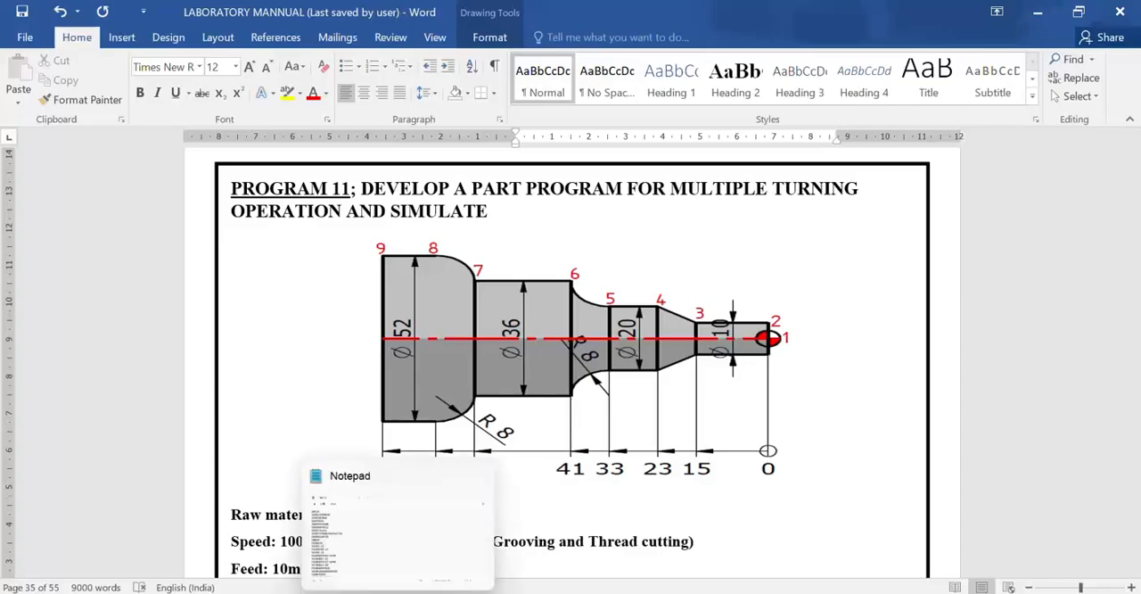
Launch the SSCNC simulator from the desktop and run it standalone with the FANUC 0iT system.
{"action": "key", "text": "super+d"}
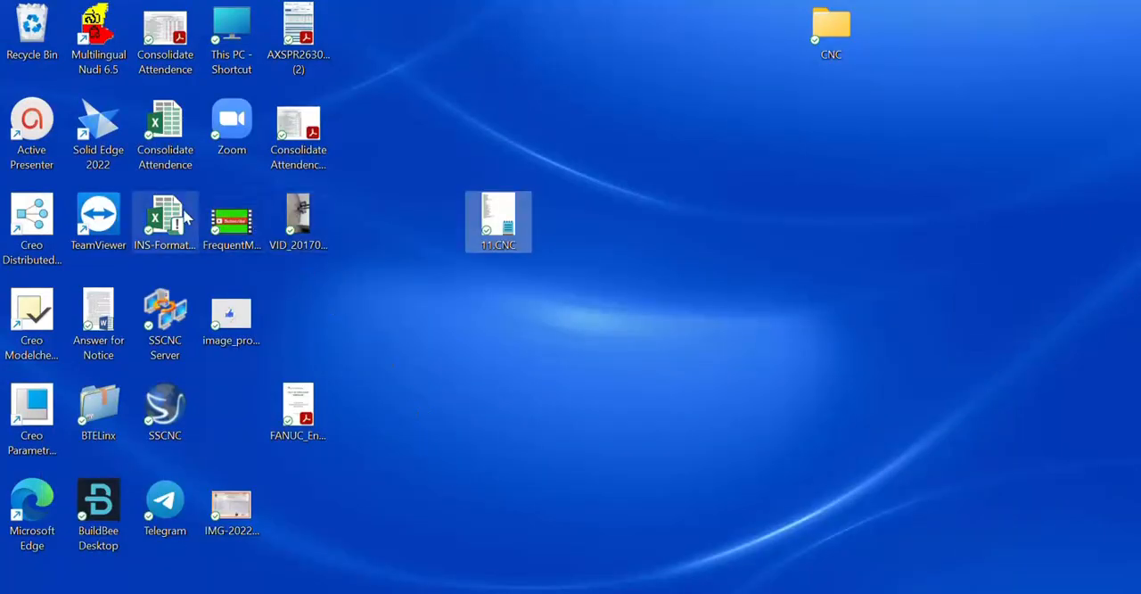
{"action": "left_click", "coordinate": [169, 408]}
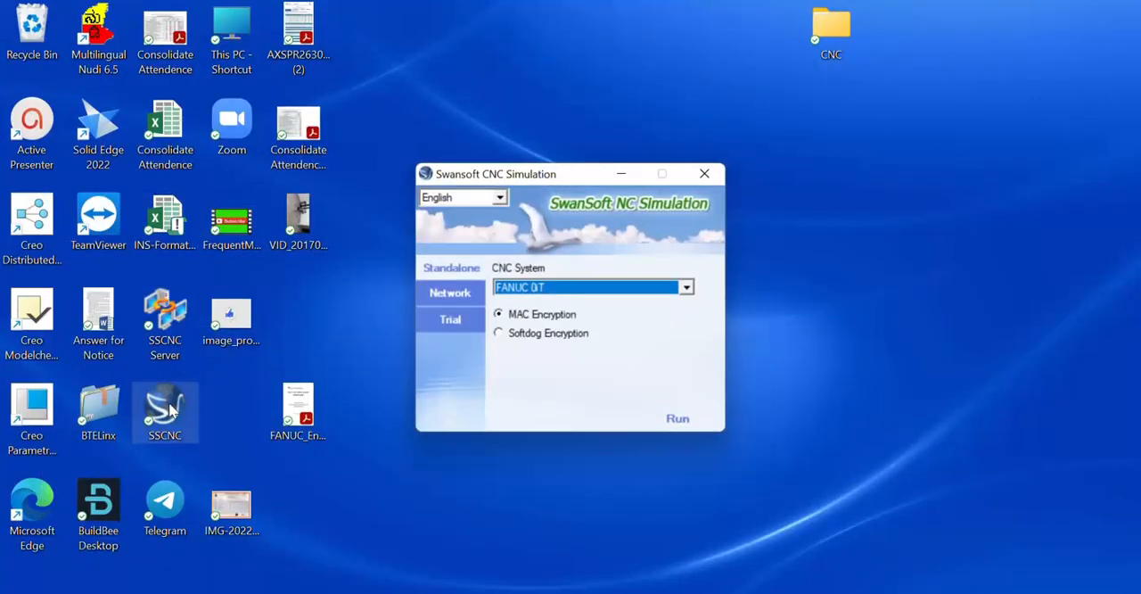
{"action": "left_click", "coordinate": [669, 417]}
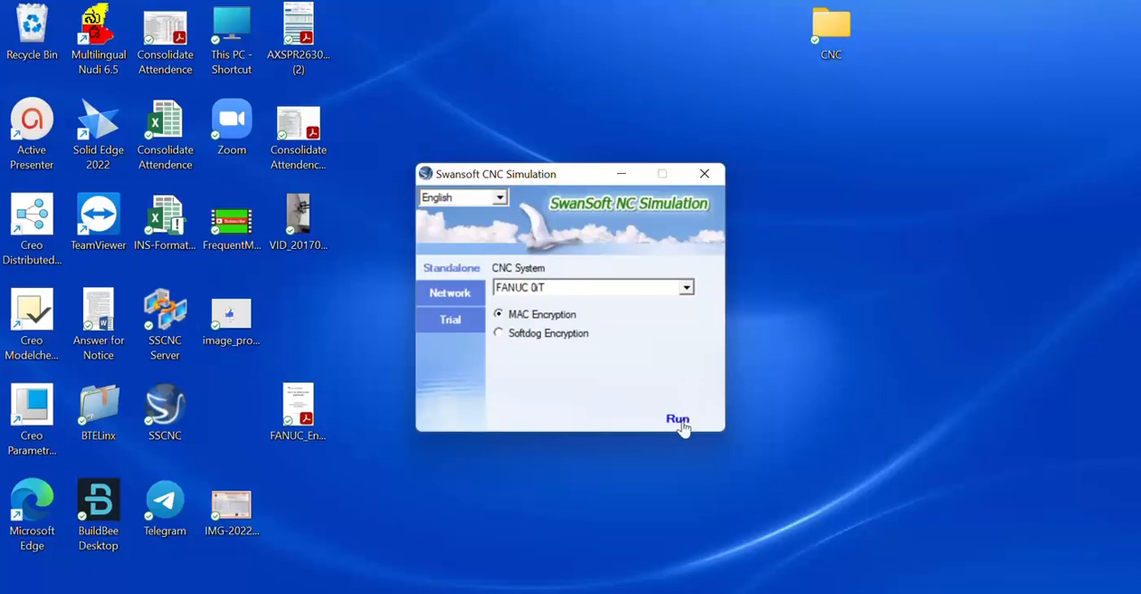
{"action": "left_click", "coordinate": [679, 421]}
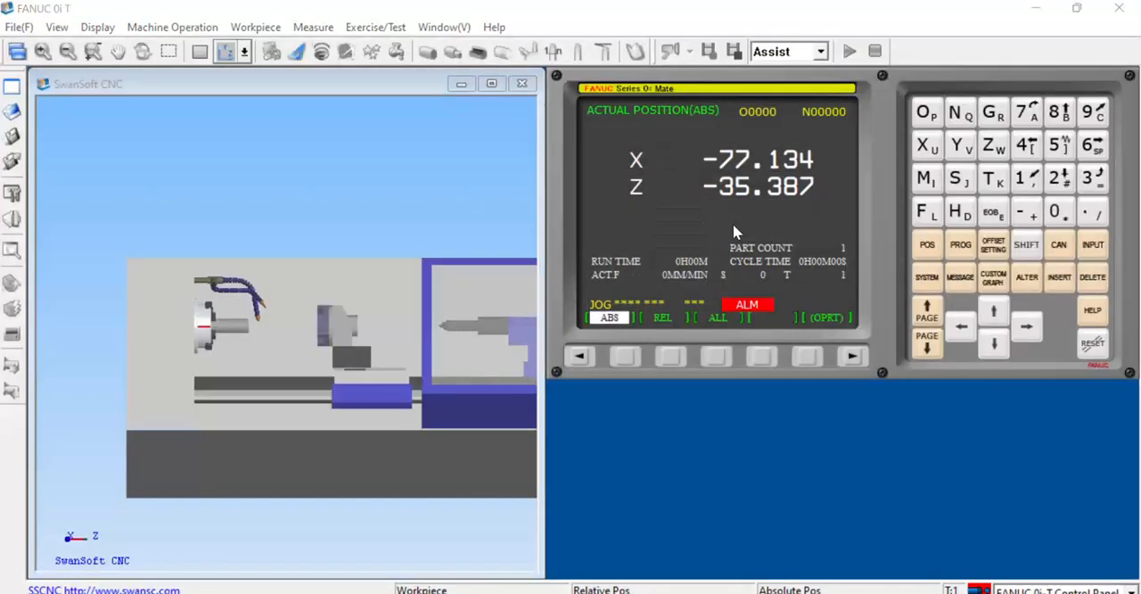
{"action": "left_click", "coordinate": [736, 185]}
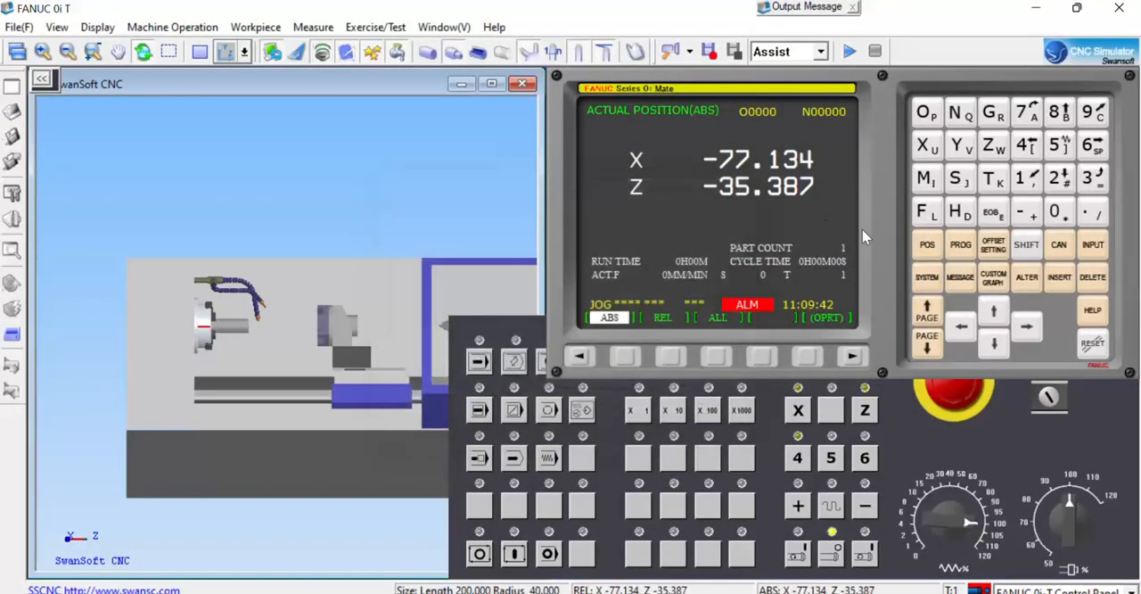
Adjust the control panel layout to expose the emergency stop and mode keys, and switch the machine display to the 2D workpiece view.
{"action": "right_click", "coordinate": [885, 231]}
{"action": "left_click", "coordinate": [893, 261]}
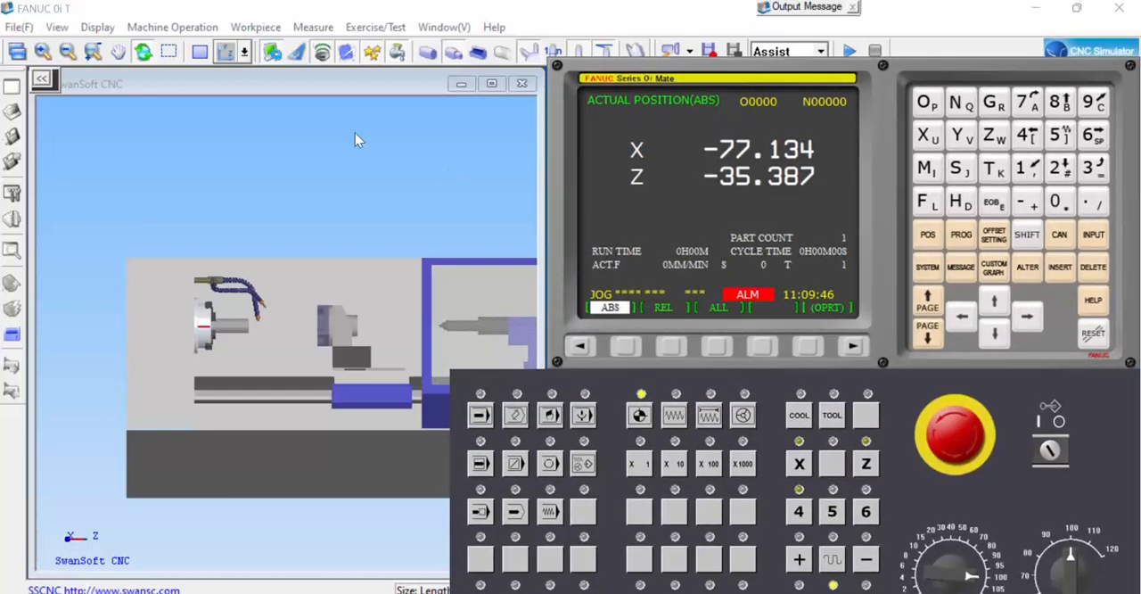
{"action": "left_click", "coordinate": [201, 53]}
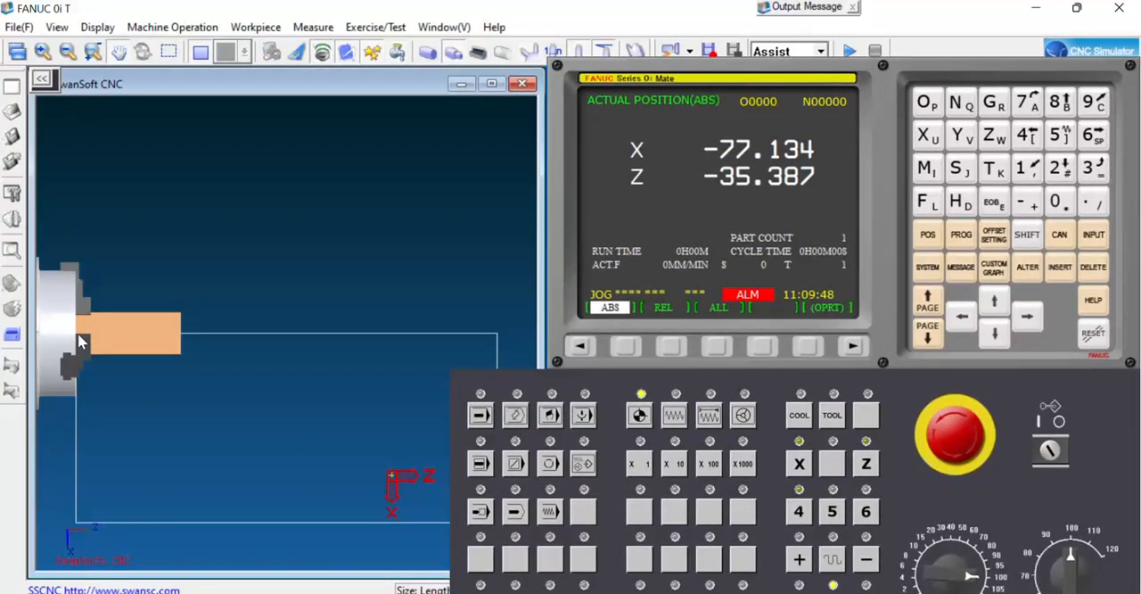
{"action": "scroll", "coordinate": [408, 285], "scroll_direction": "down", "scroll_amount": 3}
{"action": "scroll", "coordinate": [331, 319], "scroll_direction": "down", "scroll_amount": 1}
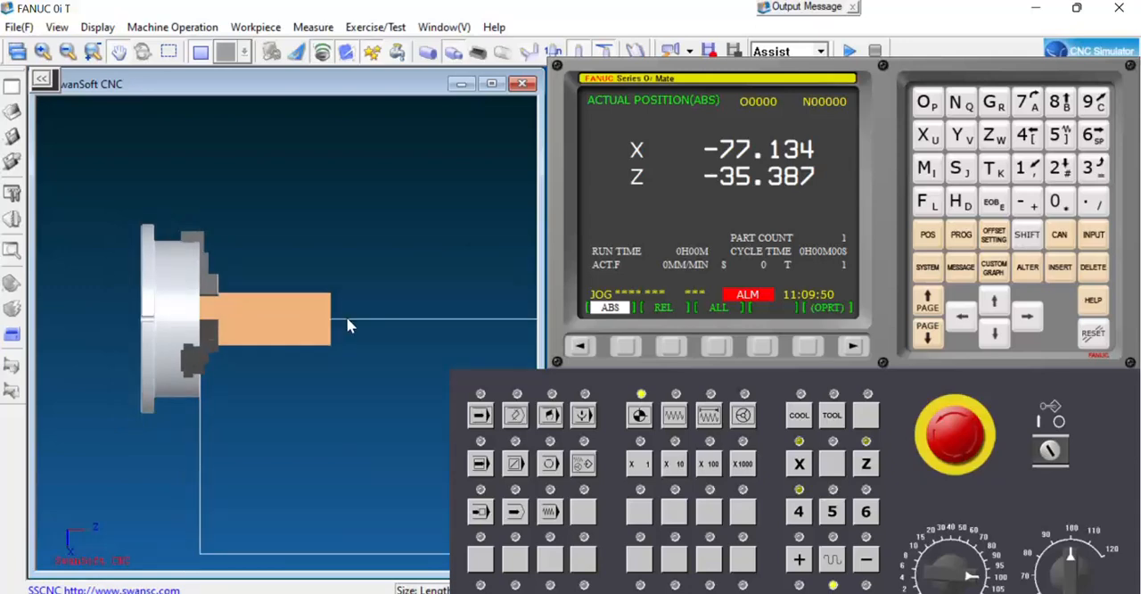
Release the emergency stop and home the machine on the X and Z axes.
{"action": "left_click", "coordinate": [959, 443]}
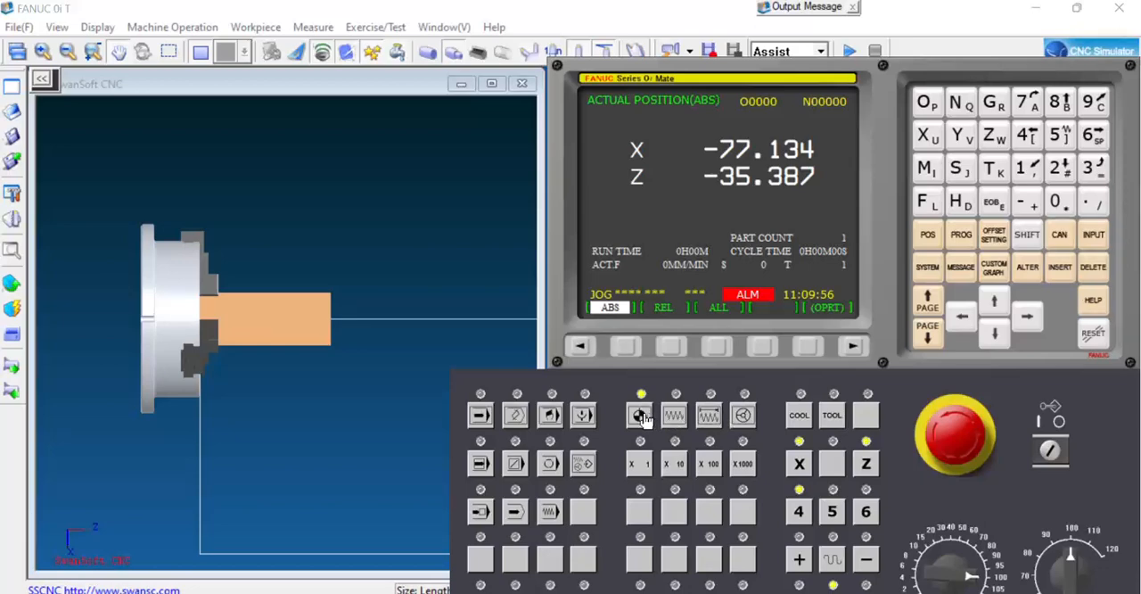
{"action": "left_click", "coordinate": [799, 463]}
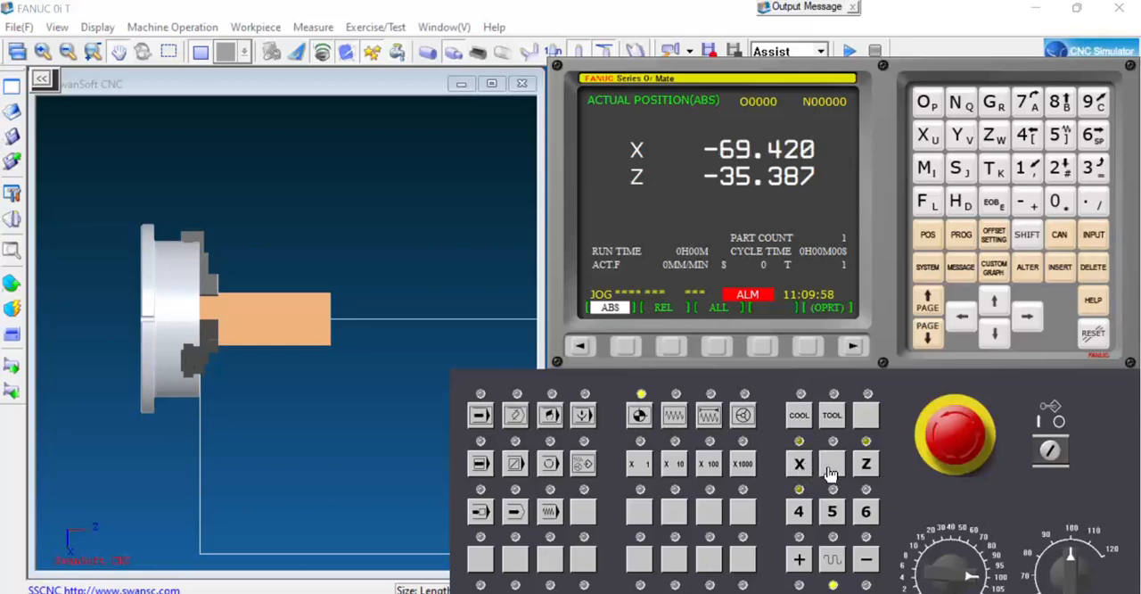
{"action": "left_click", "coordinate": [865, 464]}
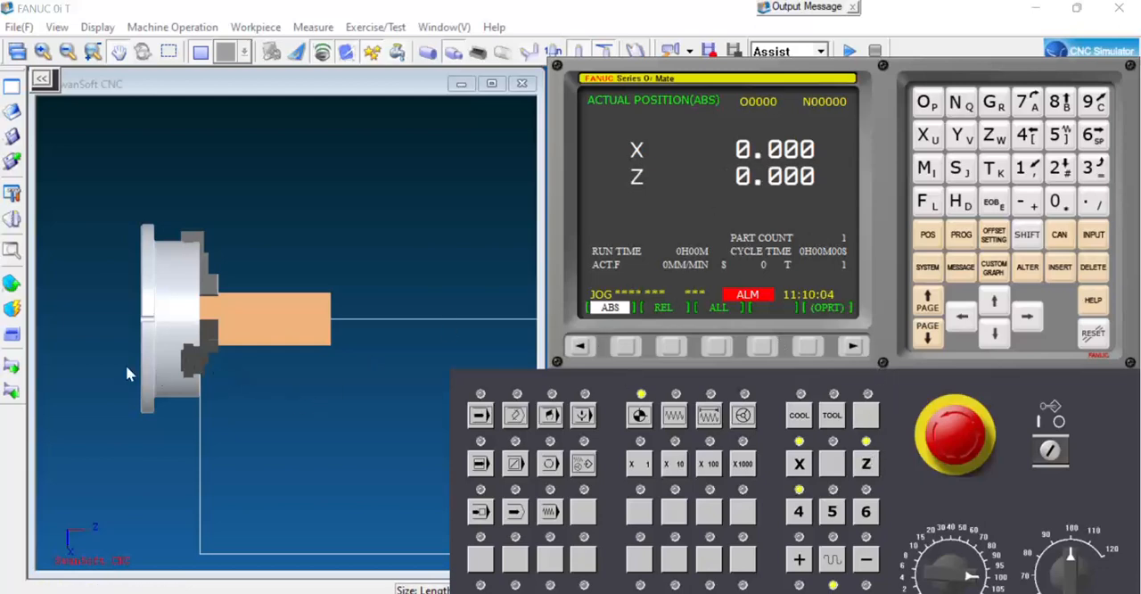
Resize the stock to a shorter, smaller-diameter cylinder, keeping the workpiece replacement option enabled.
{"action": "left_click", "coordinate": [12, 283]}
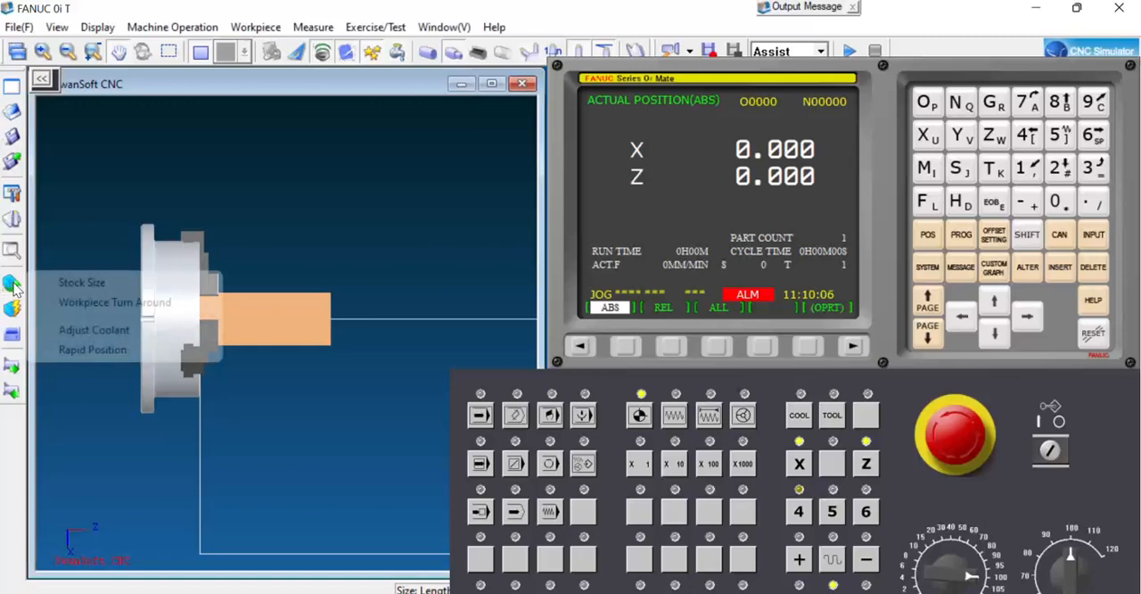
{"action": "left_click", "coordinate": [78, 287]}
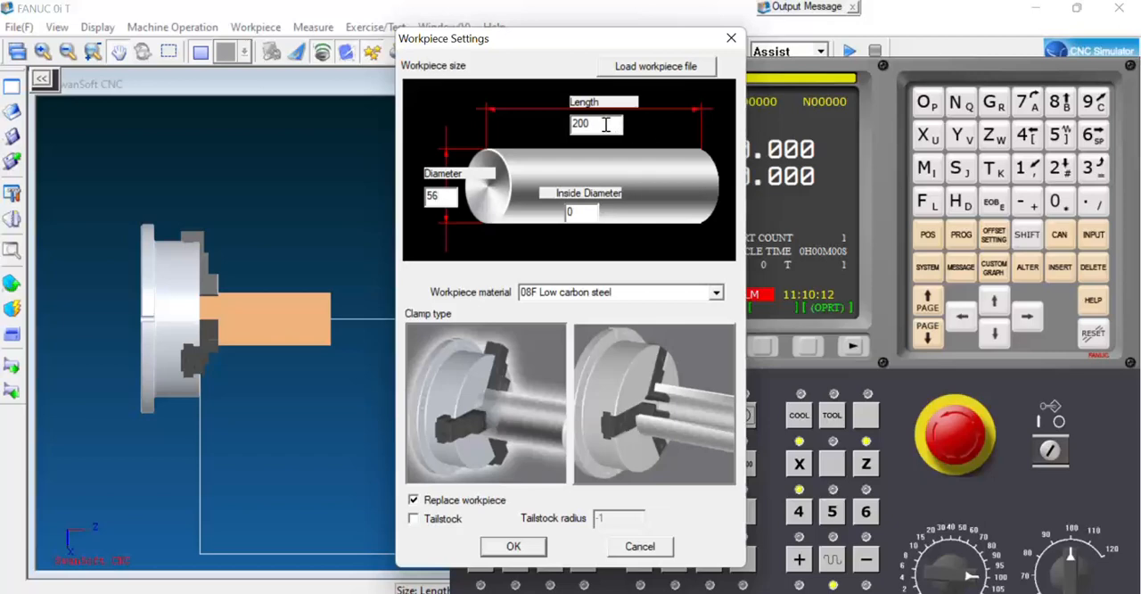
{"action": "left_click_drag", "start_coordinate": [605, 124], "coordinate": [571, 126]}
{"action": "type", "text": "150"}
{"action": "left_click", "coordinate": [508, 546]}
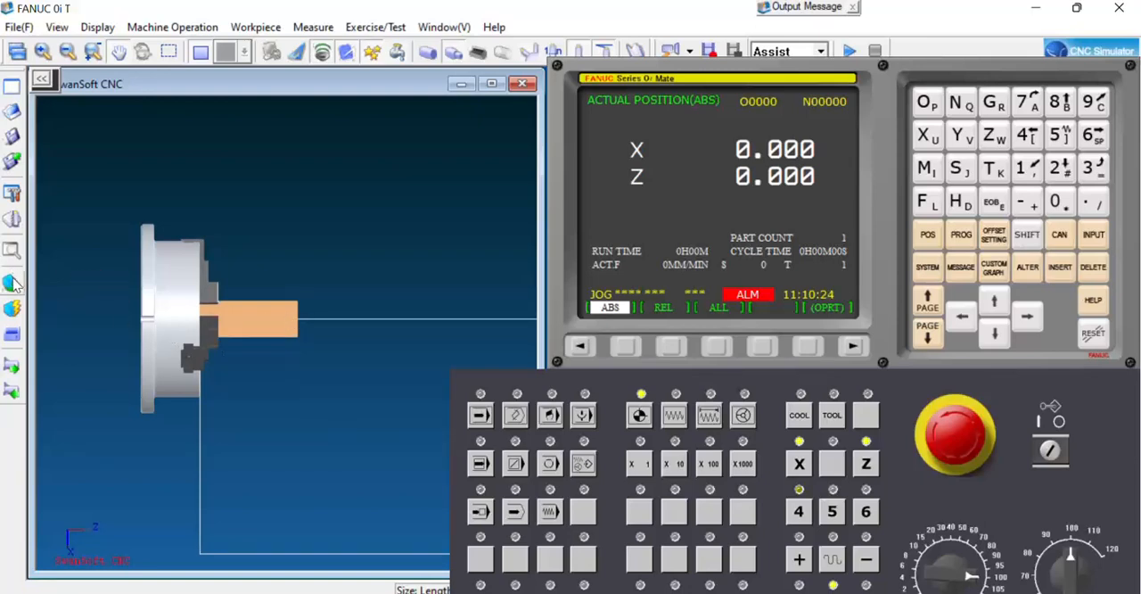
Assign external turning tool 001 with the 90-degree insert to tool station 1 and mount it.
{"action": "left_click", "coordinate": [12, 221]}
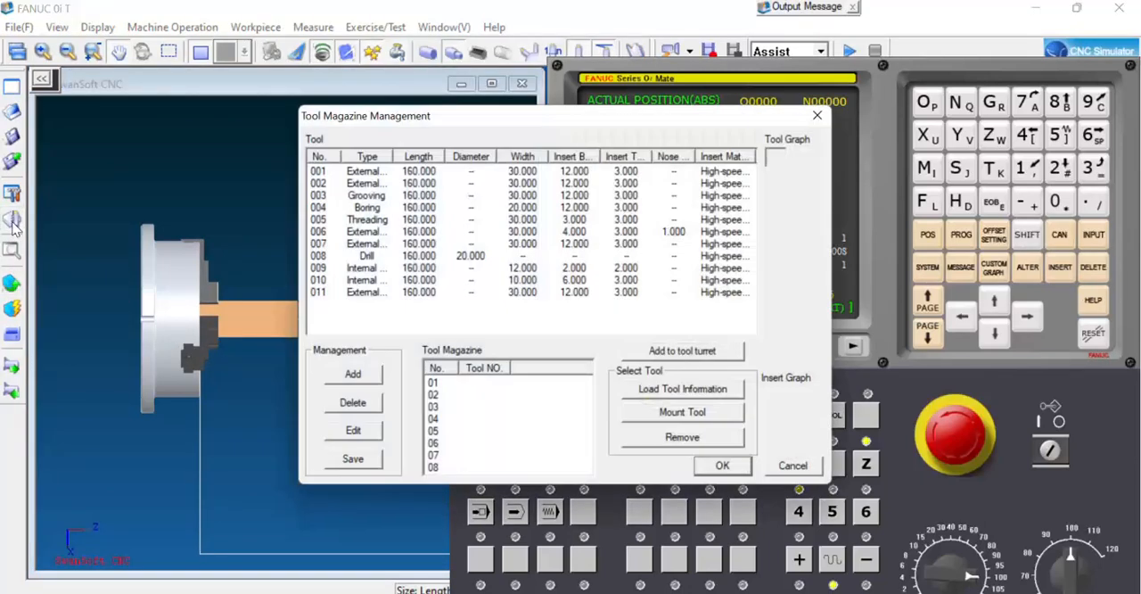
{"action": "left_click", "coordinate": [352, 170]}
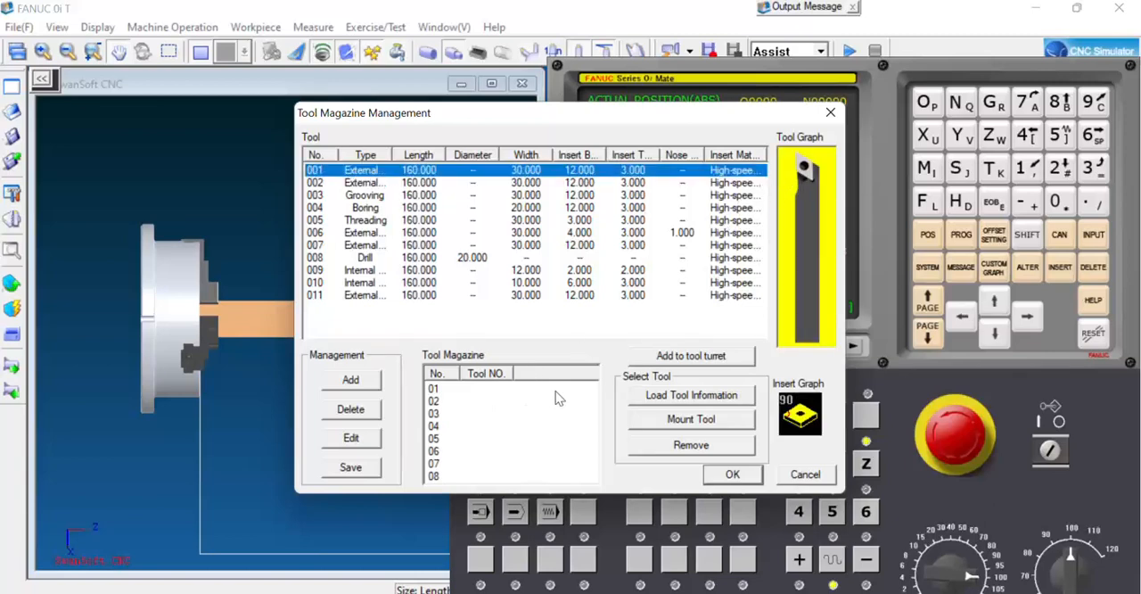
{"action": "left_click", "coordinate": [675, 358]}
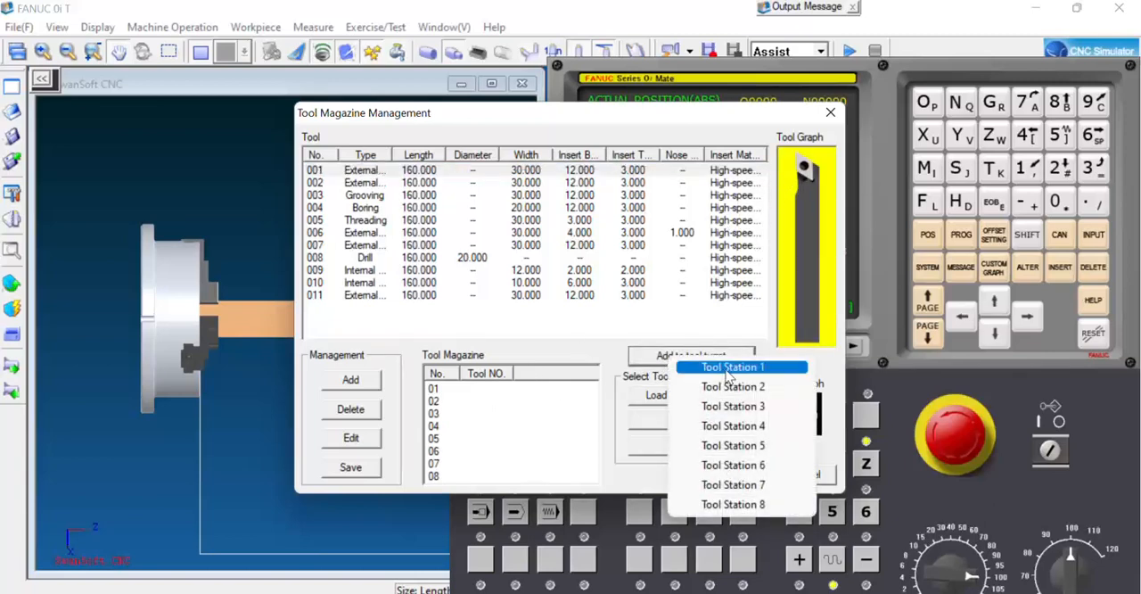
{"action": "left_click", "coordinate": [727, 369]}
{"action": "left_click", "coordinate": [485, 391]}
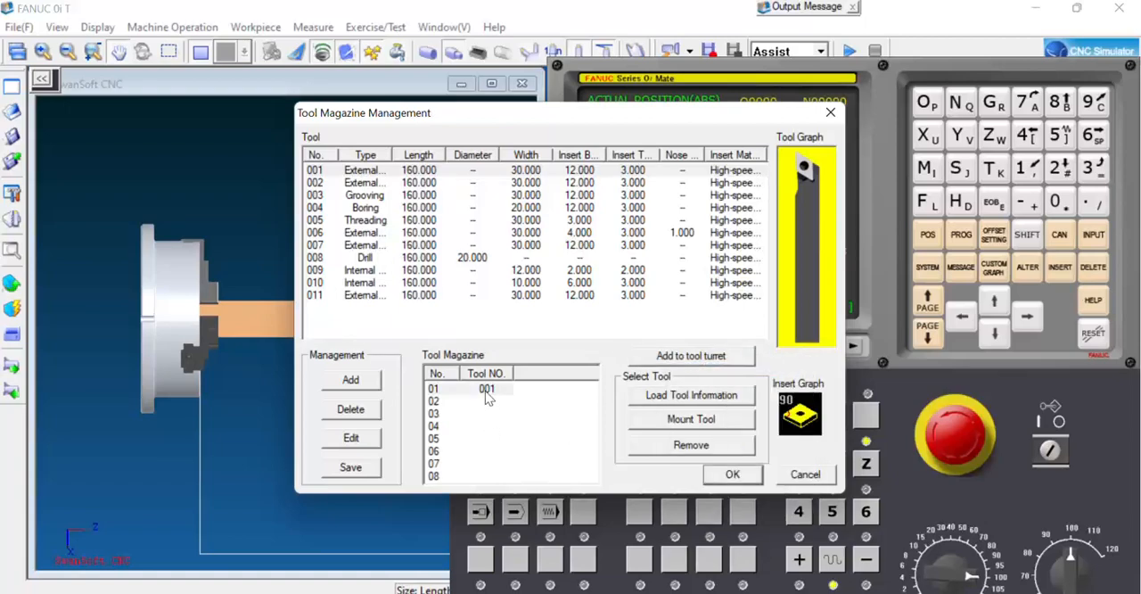
{"action": "left_click", "coordinate": [669, 422]}
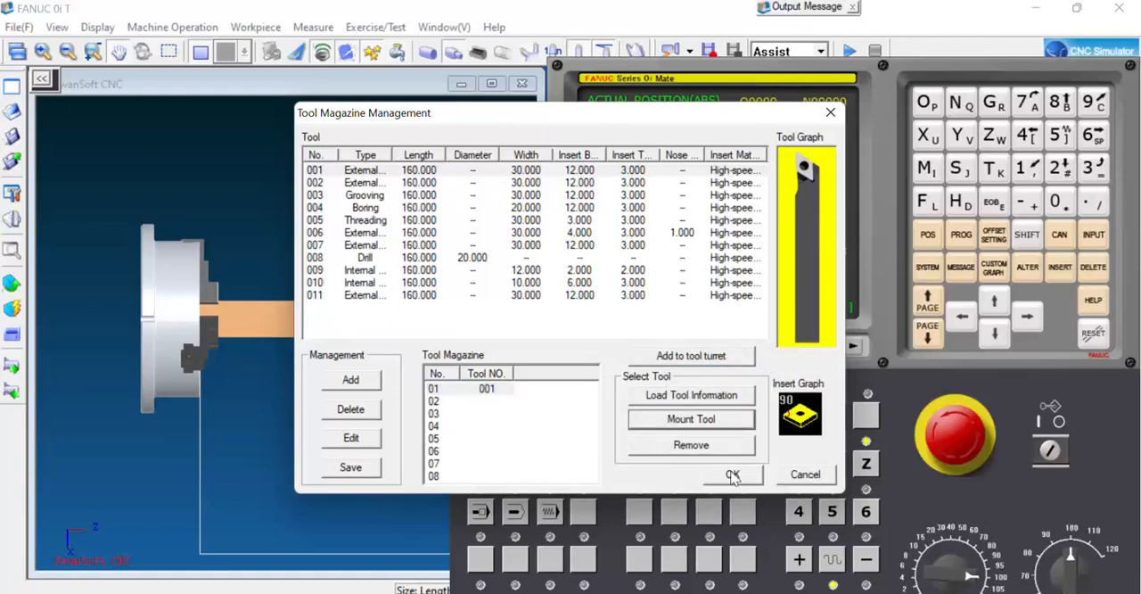
{"action": "left_click", "coordinate": [731, 474]}
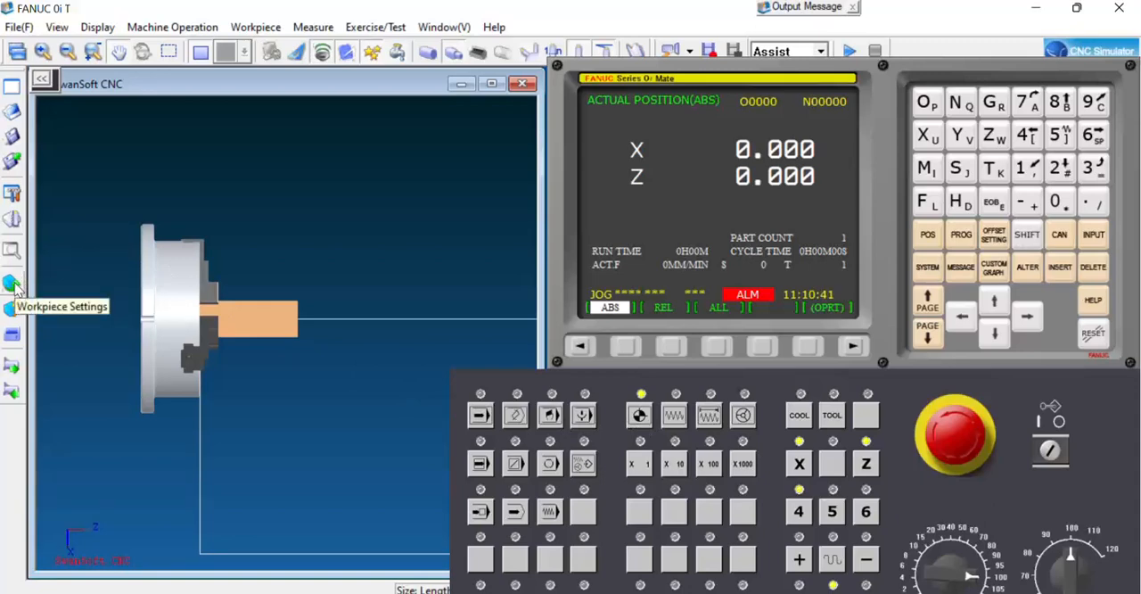
Rapid-position tool 1 at the centre of the workpiece's front face.
{"action": "left_click", "coordinate": [12, 284]}
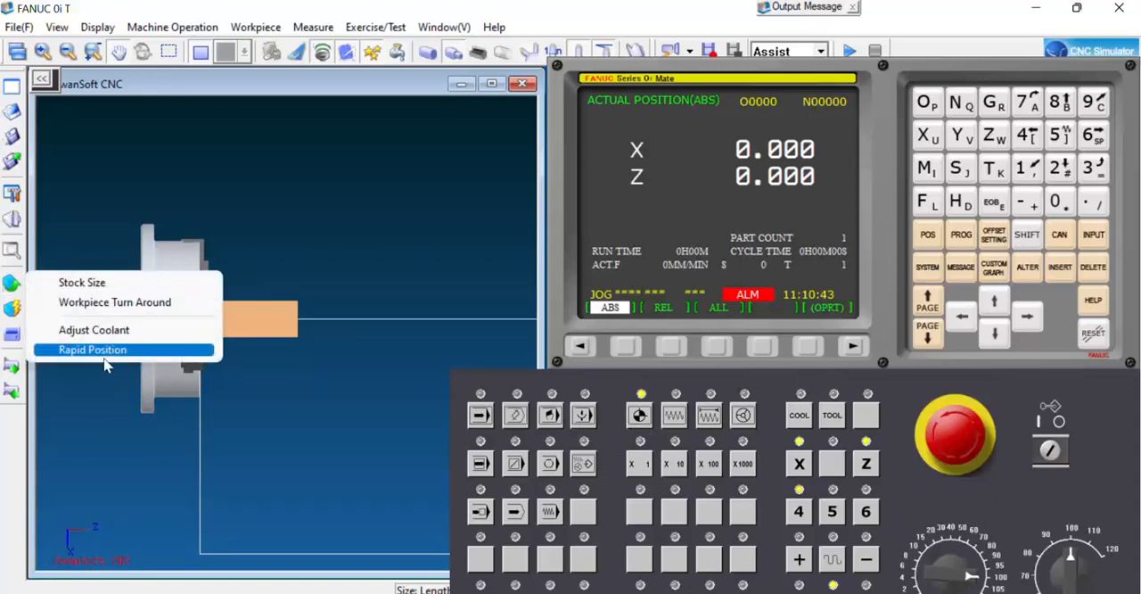
{"action": "left_click", "coordinate": [103, 352]}
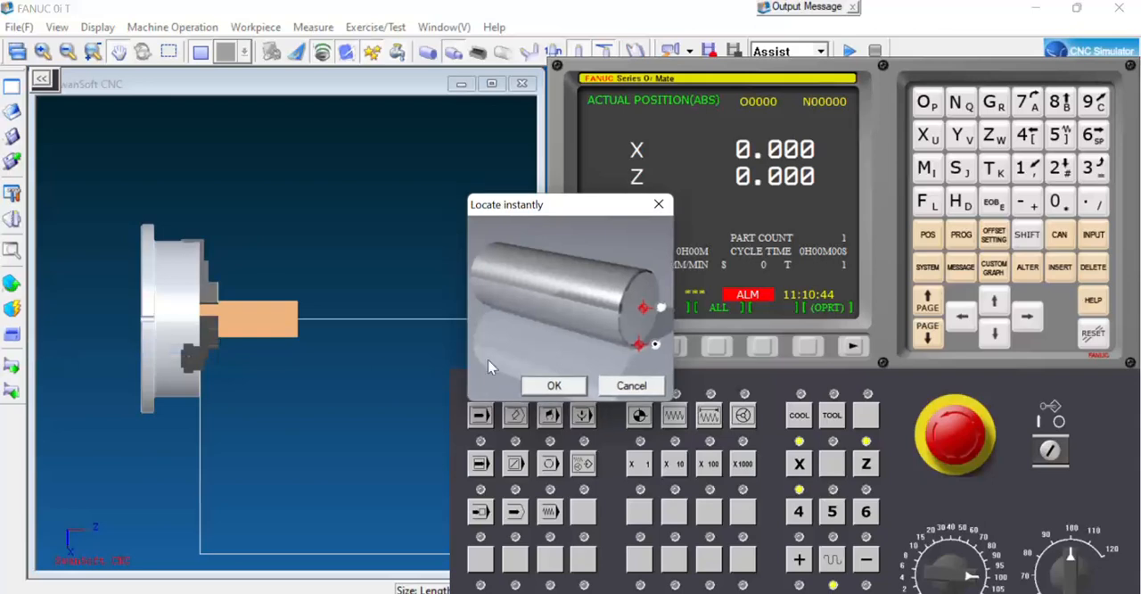
{"action": "left_click", "coordinate": [661, 309]}
{"action": "left_click", "coordinate": [578, 386]}
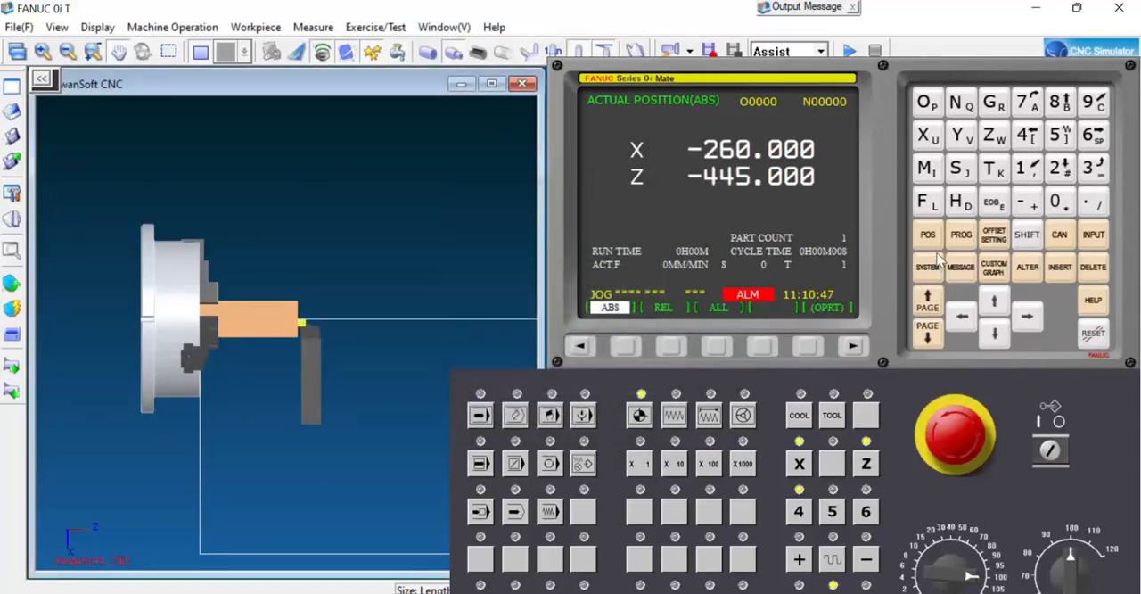
In JOG mode, measure the geometry offsets of G 001 with X0 and Z0.
{"action": "left_click", "coordinate": [675, 419]}
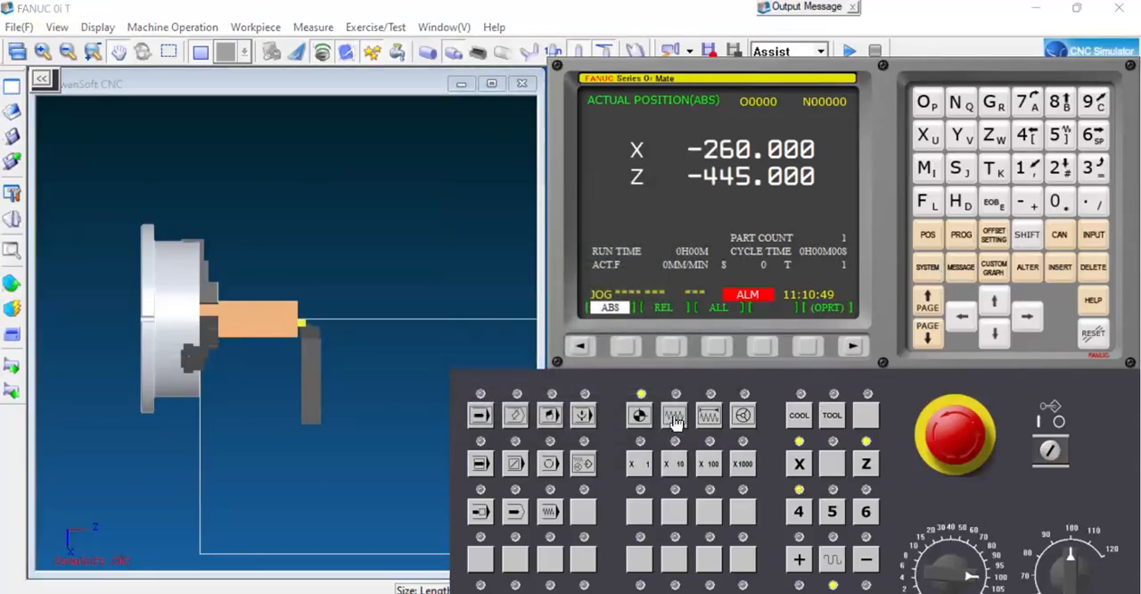
{"action": "left_click", "coordinate": [995, 237]}
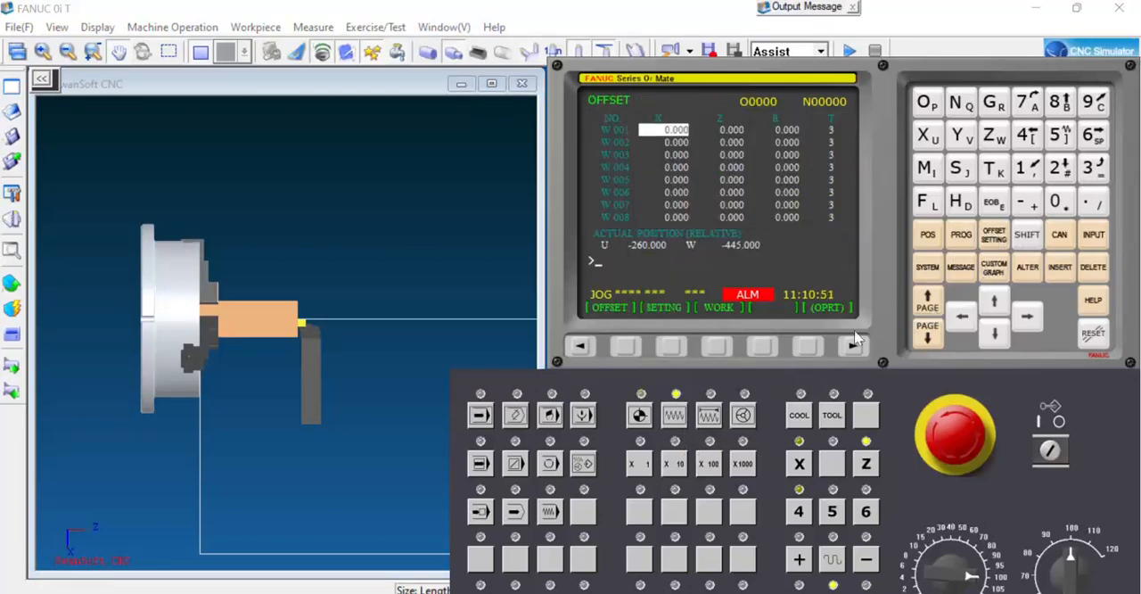
{"action": "left_click", "coordinate": [627, 346]}
{"action": "left_click", "coordinate": [671, 346]}
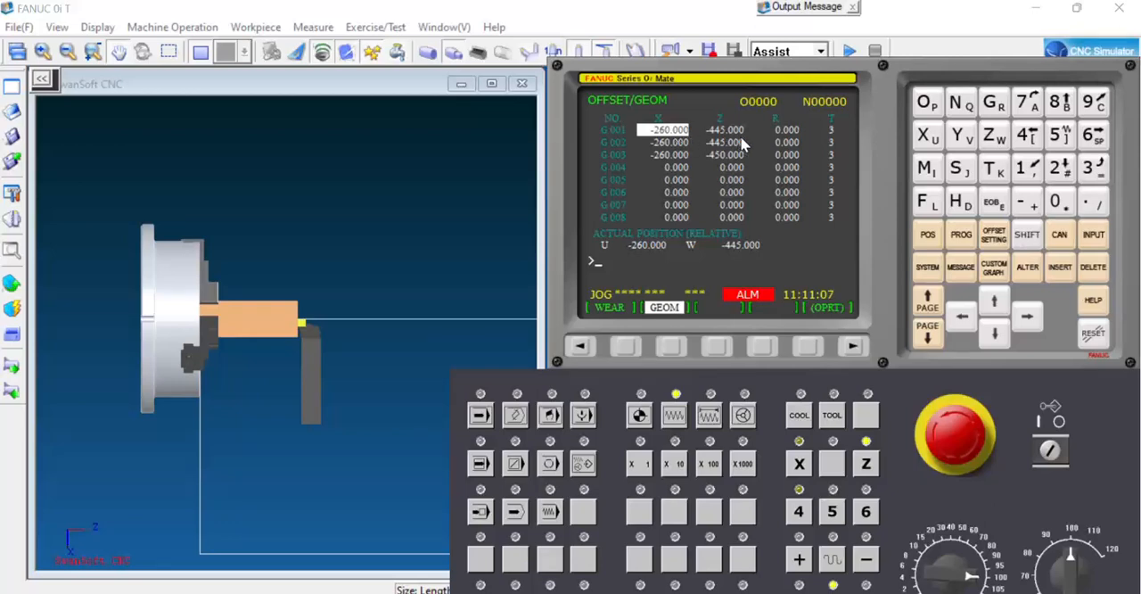
{"action": "type", "text": "X0"}
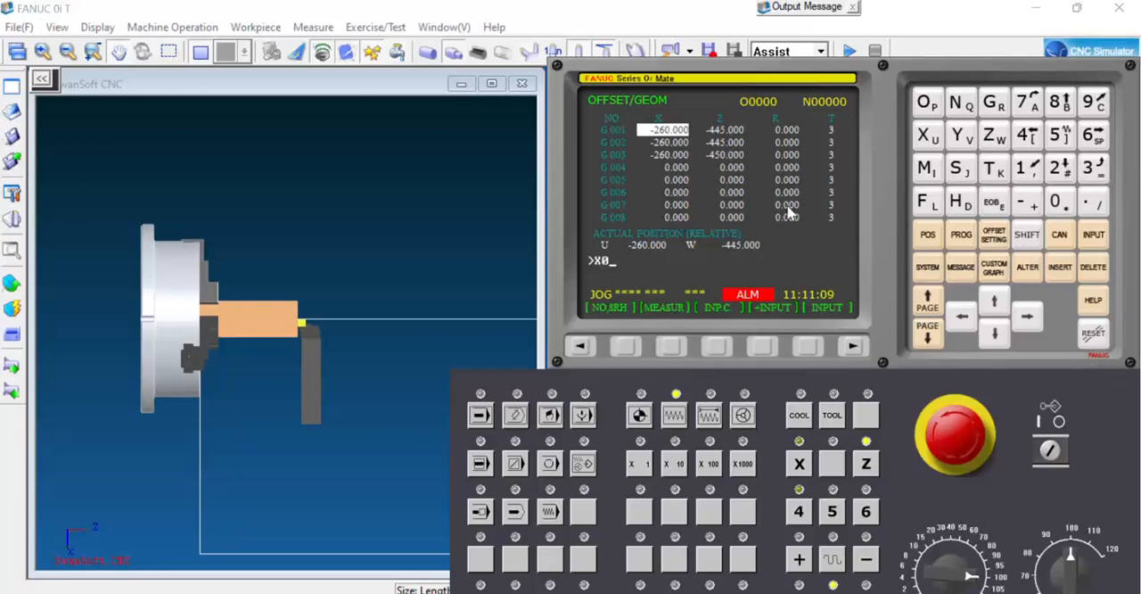
{"action": "left_click", "coordinate": [672, 347]}
{"action": "key", "text": "Right"}
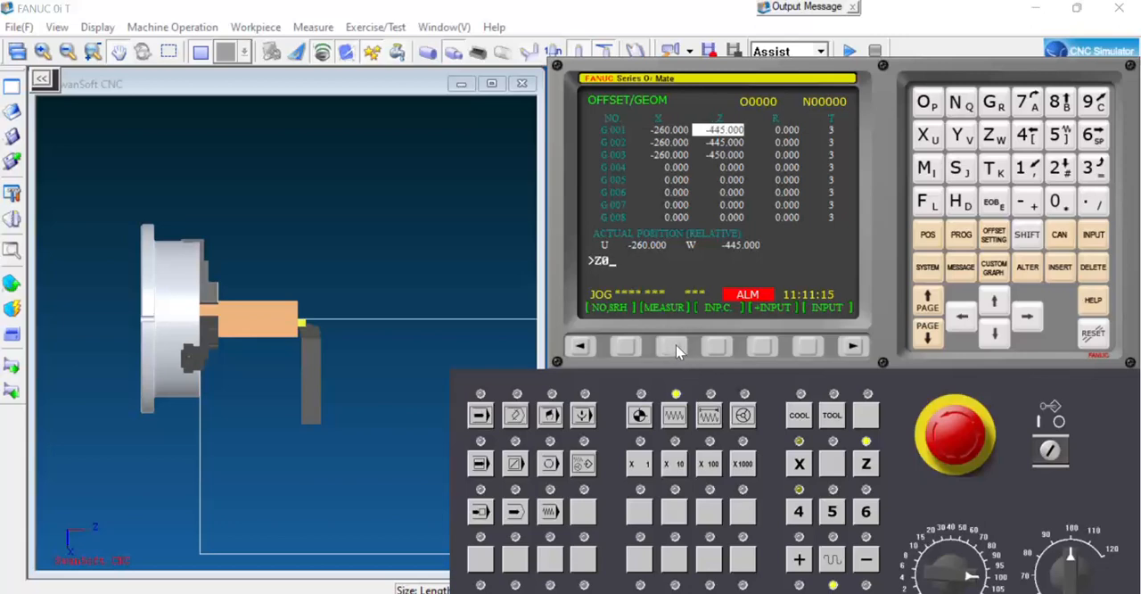
{"action": "left_click", "coordinate": [673, 347]}
Repeat the rapid positioning of tool 1 at the centre of the front face.
{"action": "left_click", "coordinate": [11, 284]}
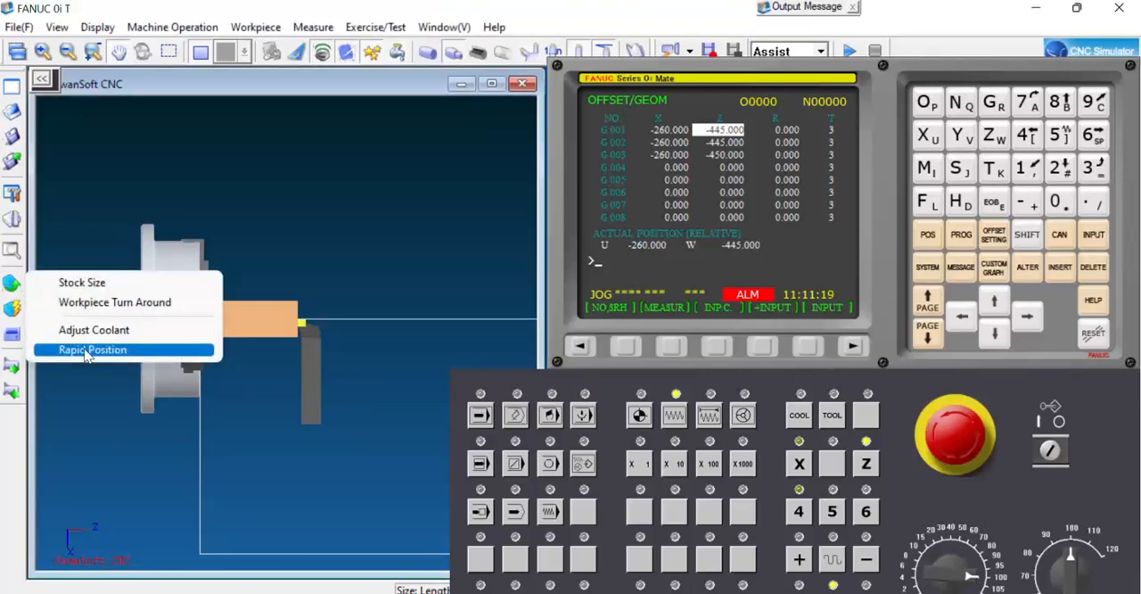
{"action": "left_click", "coordinate": [82, 349]}
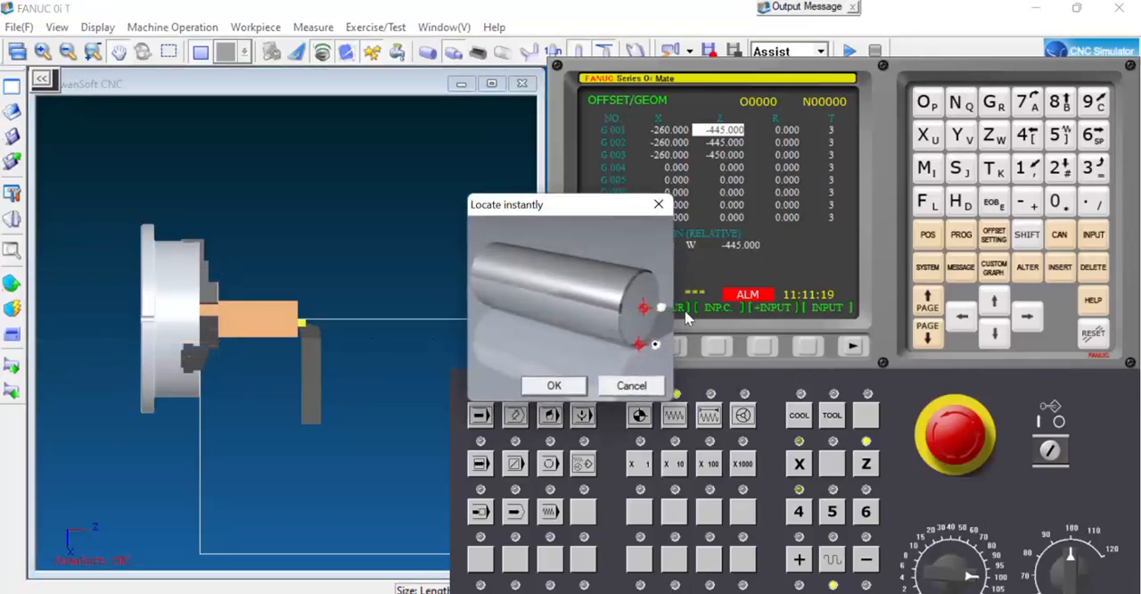
{"action": "left_click", "coordinate": [554, 385]}
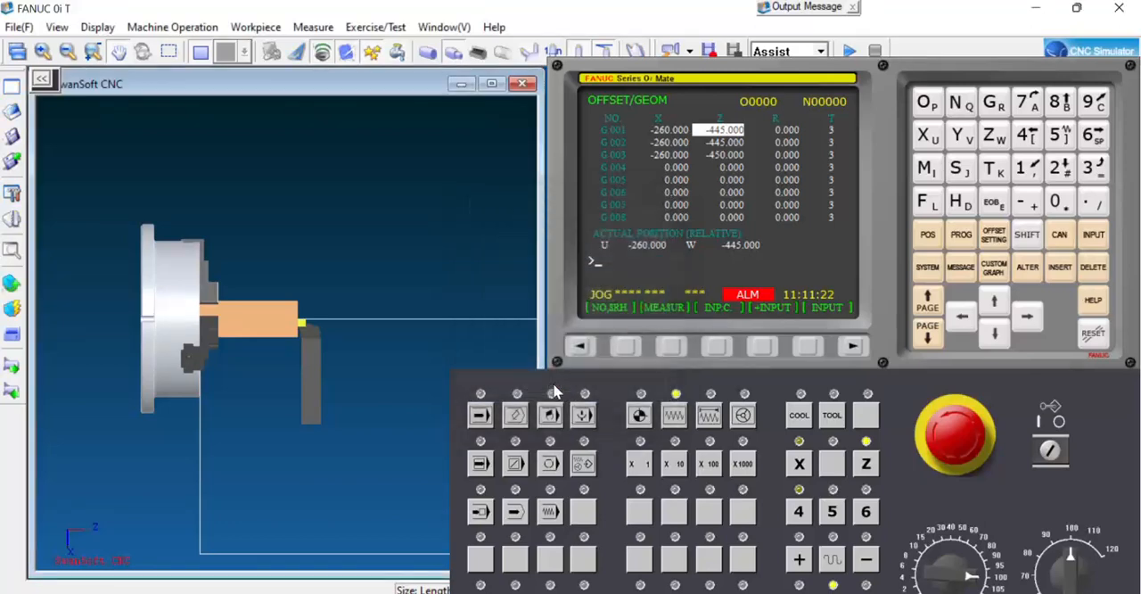
Switch to reference return mode and home the machine on the X and Z axes with tool 1 measured.
{"action": "left_click", "coordinate": [640, 412]}
{"action": "left_click", "coordinate": [799, 464]}
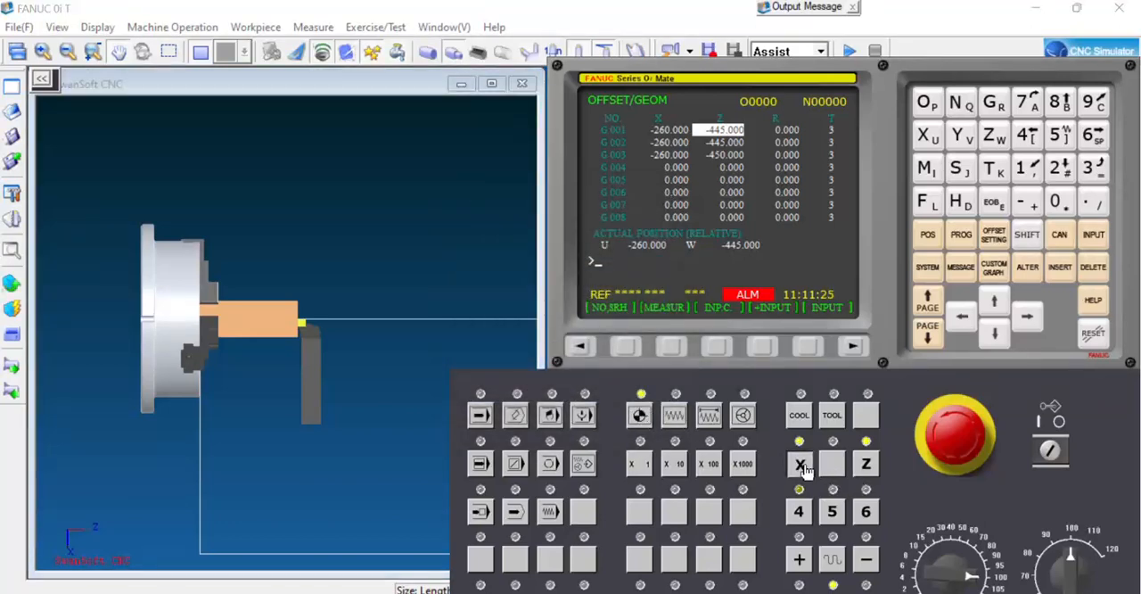
{"action": "left_click", "coordinate": [865, 466]}
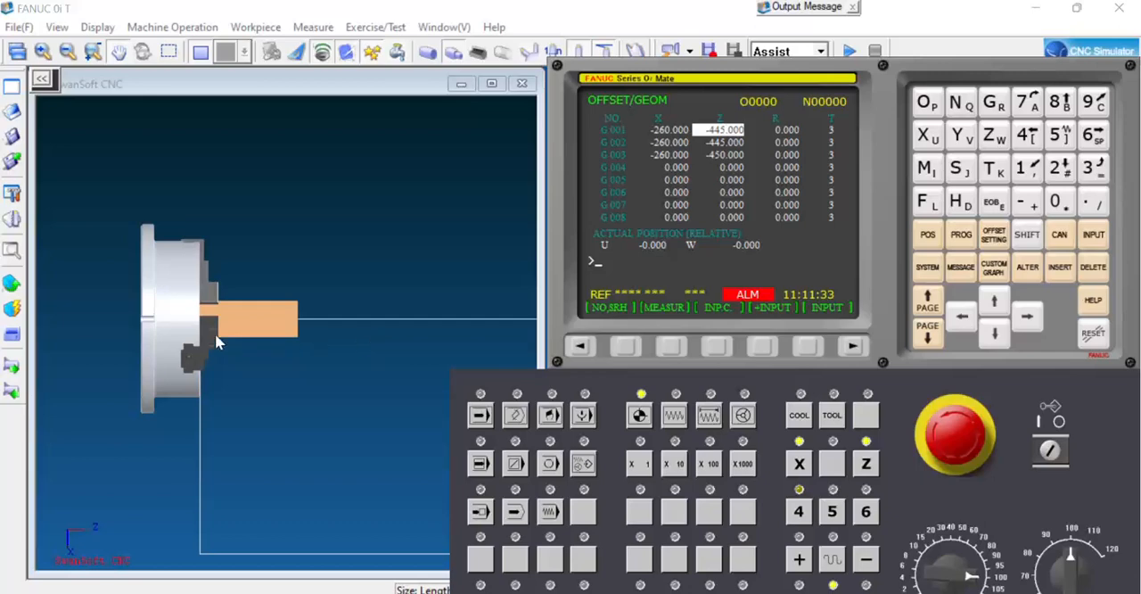
Assign external turning tool 002 with the 35-degree insert to tool station 2 and mount it.
{"action": "left_click", "coordinate": [11, 219]}
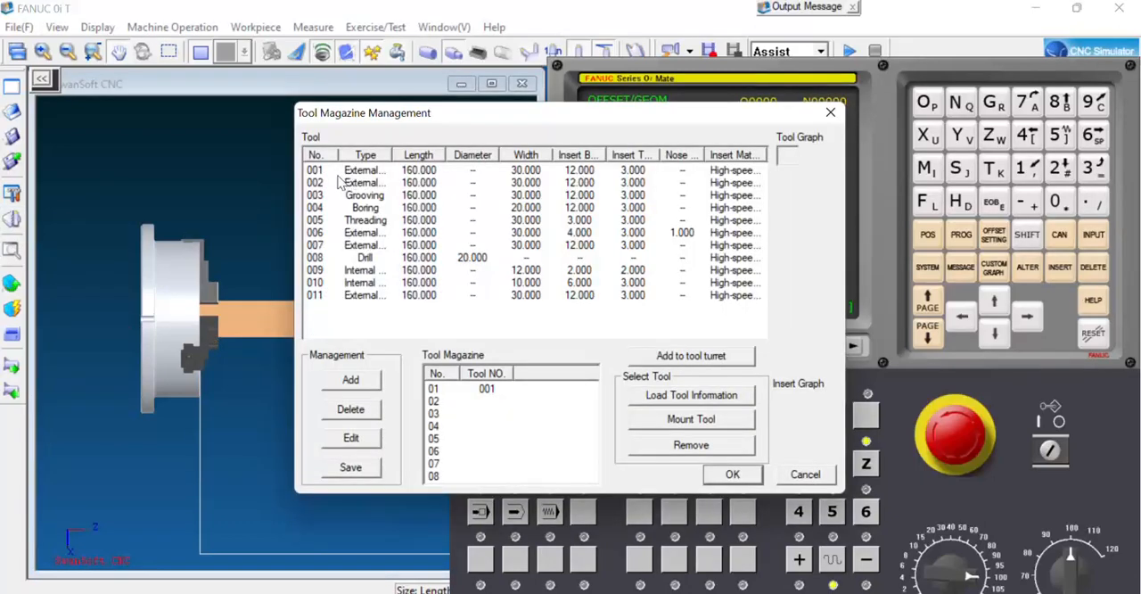
{"action": "left_click", "coordinate": [369, 183]}
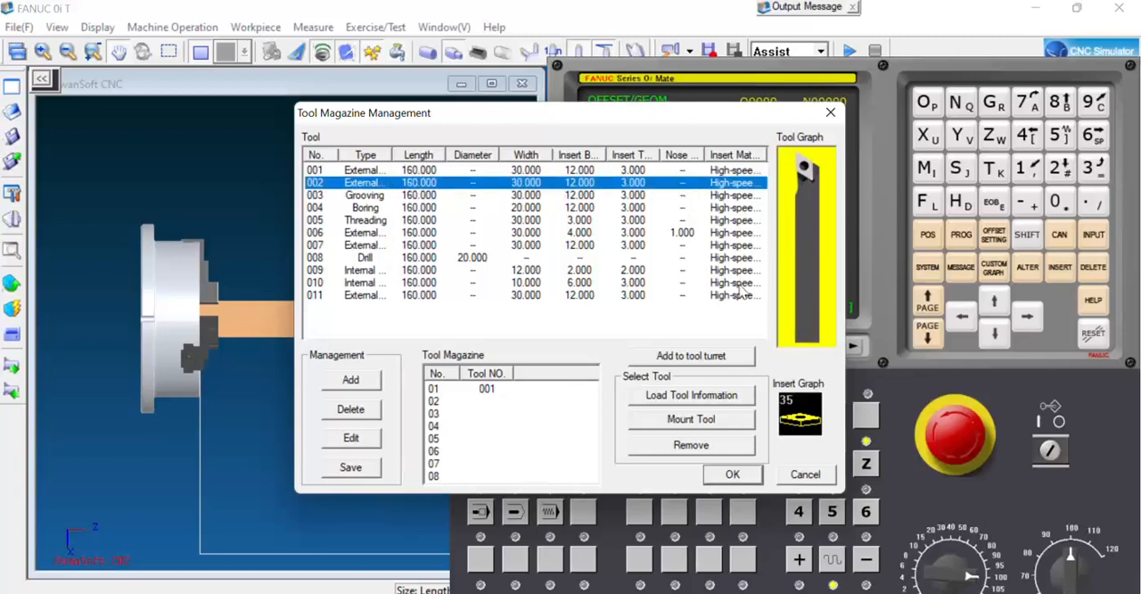
{"action": "left_click", "coordinate": [704, 359]}
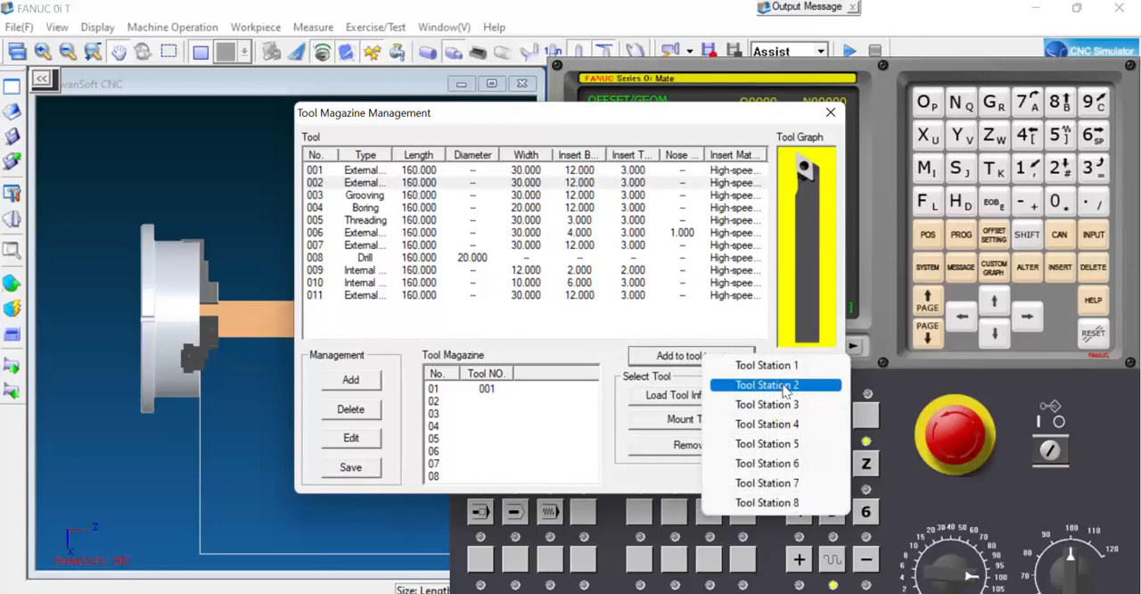
{"action": "left_click", "coordinate": [768, 385]}
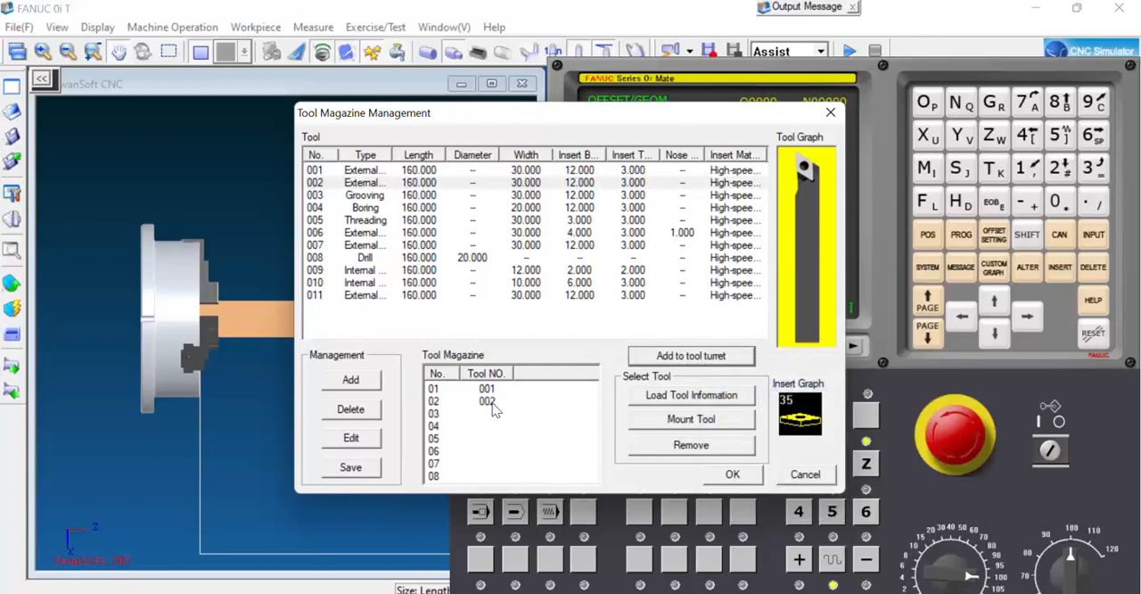
{"action": "left_click", "coordinate": [488, 401]}
{"action": "left_click", "coordinate": [686, 426]}
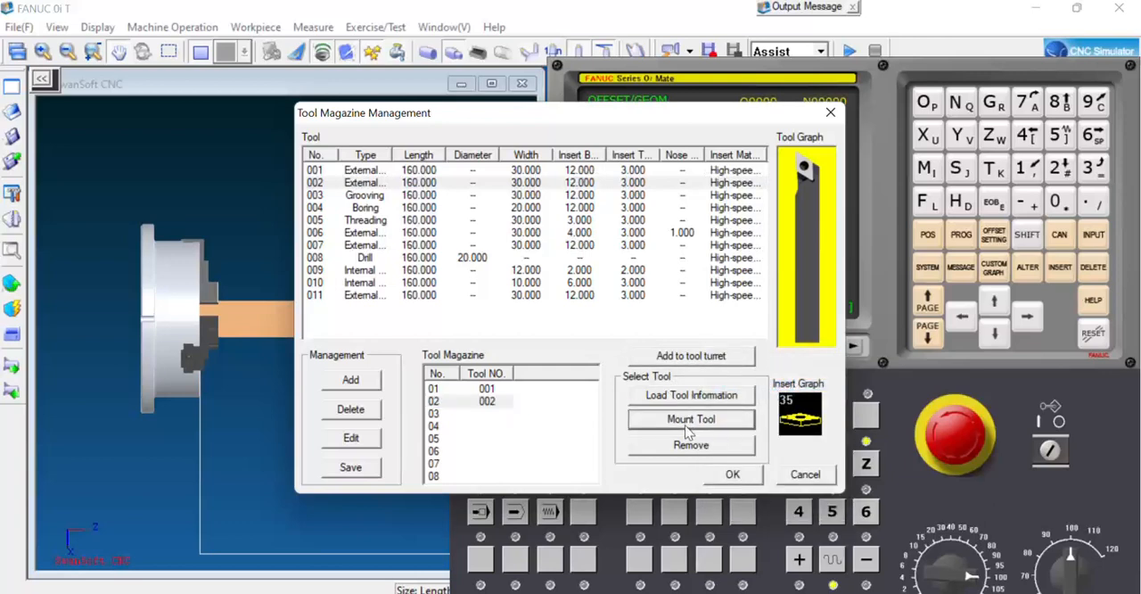
{"action": "left_click", "coordinate": [727, 476]}
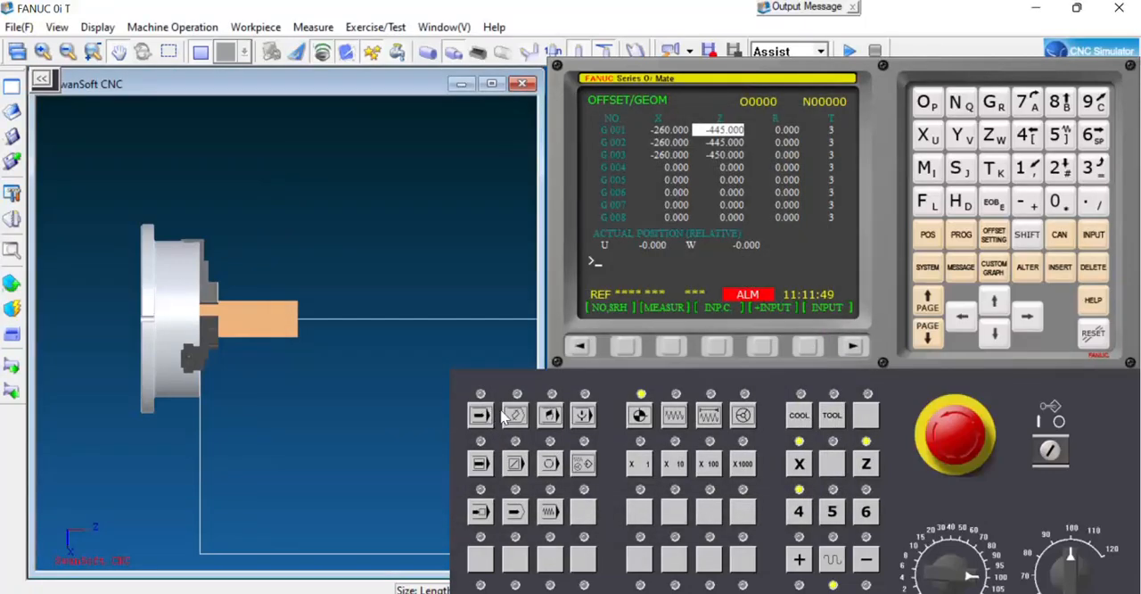
Mount the station 2 tool once more from the tool magazine.
{"action": "left_click", "coordinate": [12, 219]}
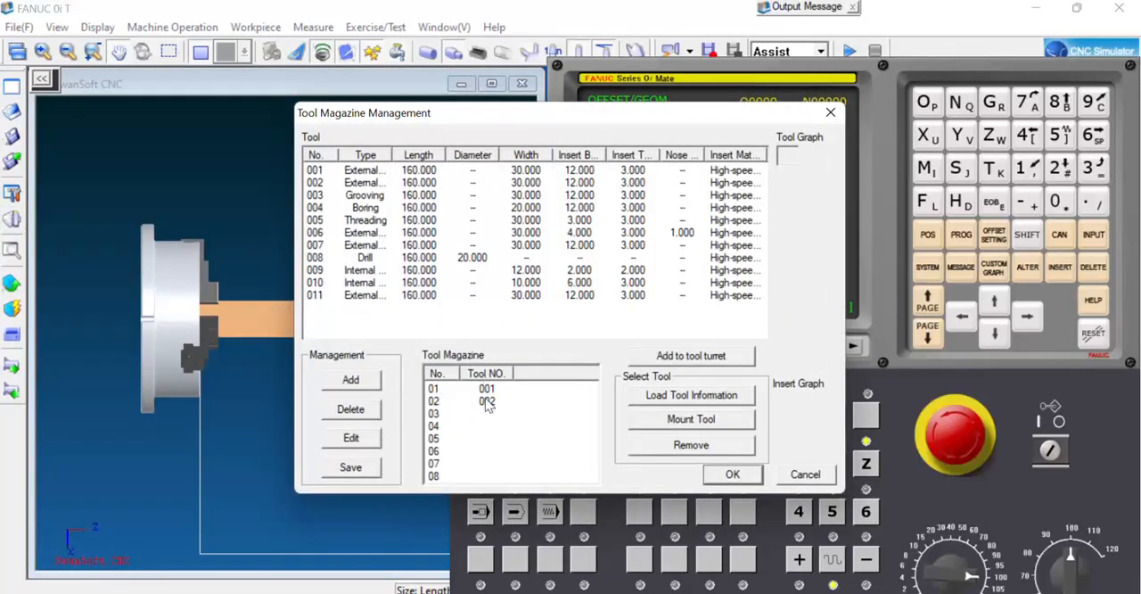
{"action": "left_click", "coordinate": [487, 403]}
{"action": "left_click", "coordinate": [676, 424]}
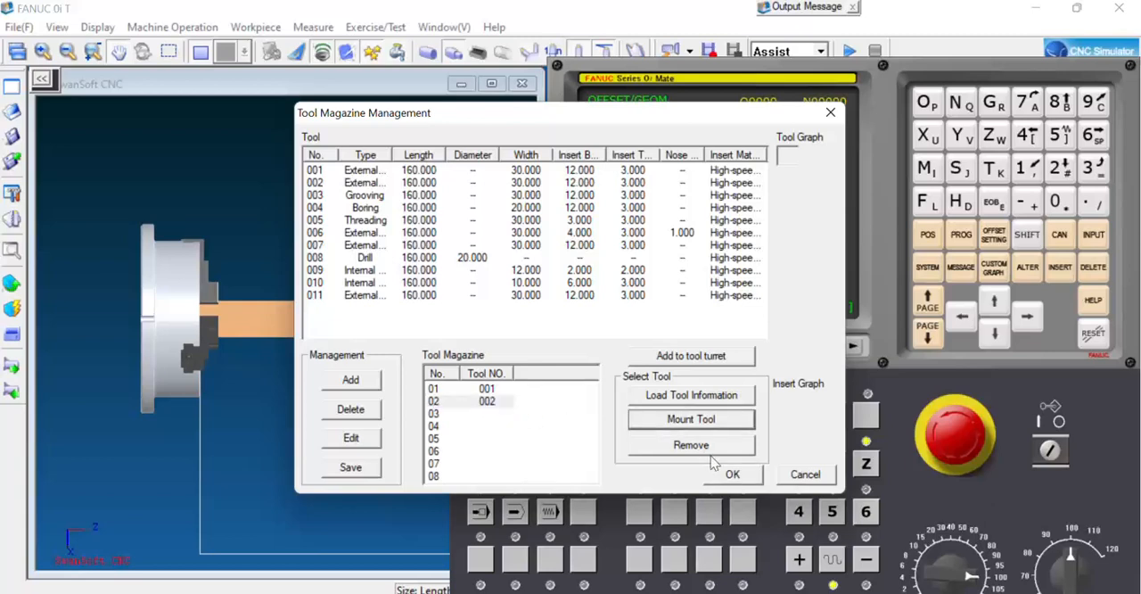
{"action": "left_click", "coordinate": [729, 475]}
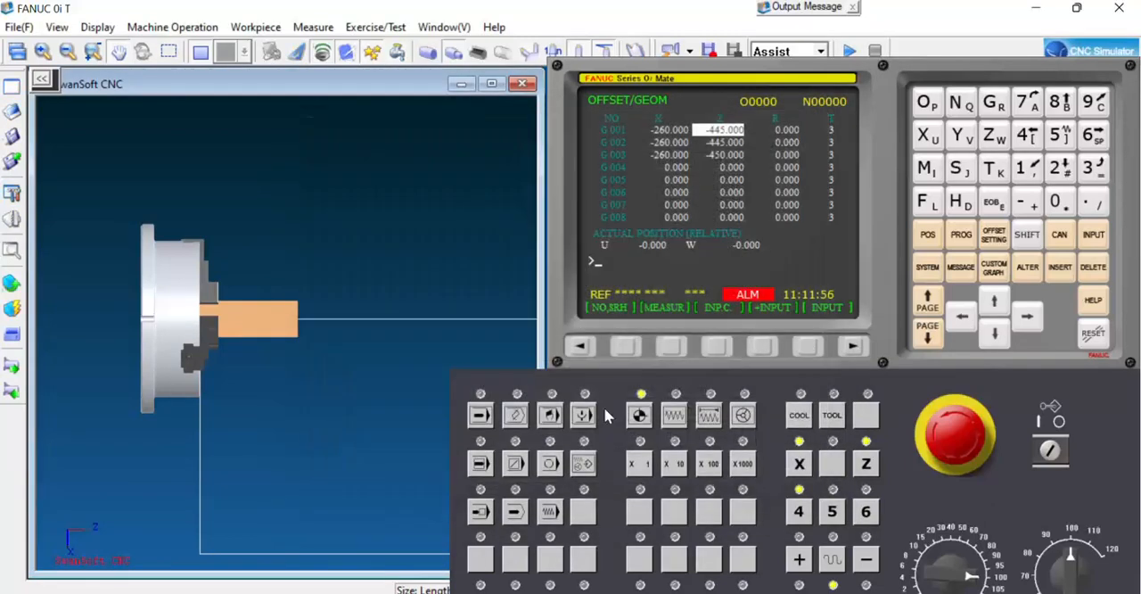
Rapid-position tool 2 at the centre of the workpiece's front face.
{"action": "left_click", "coordinate": [11, 282]}
{"action": "left_click", "coordinate": [66, 350]}
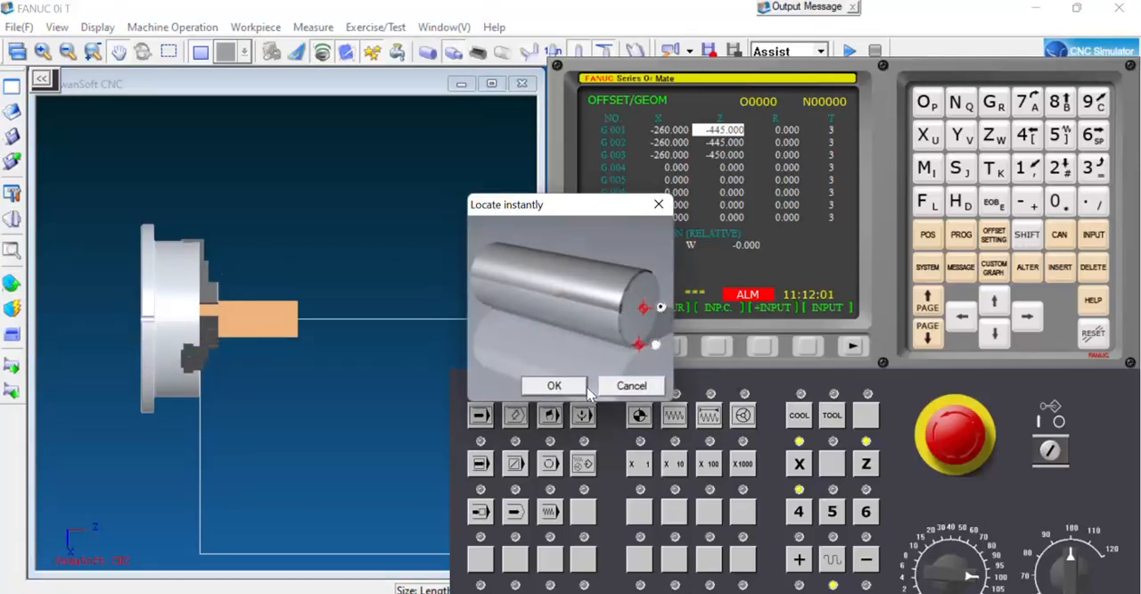
{"action": "left_click", "coordinate": [552, 385]}
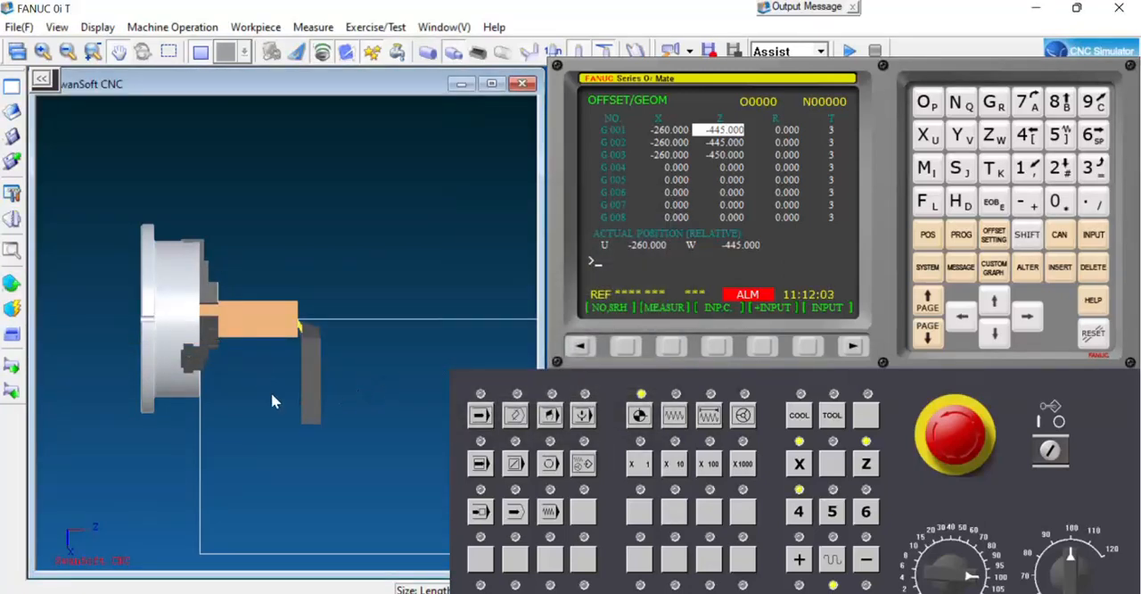
Switch to jog mode, measure tool 2's X geometry offset in row G 002 with X0, and select its Z offset.
{"action": "left_click", "coordinate": [675, 415]}
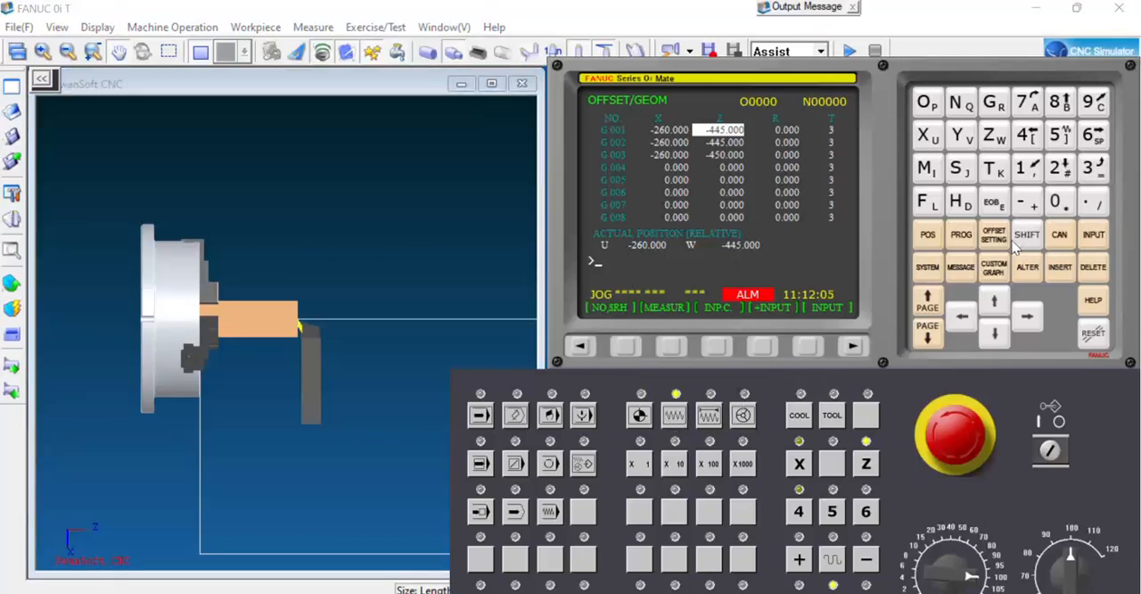
{"action": "left_click", "coordinate": [590, 346]}
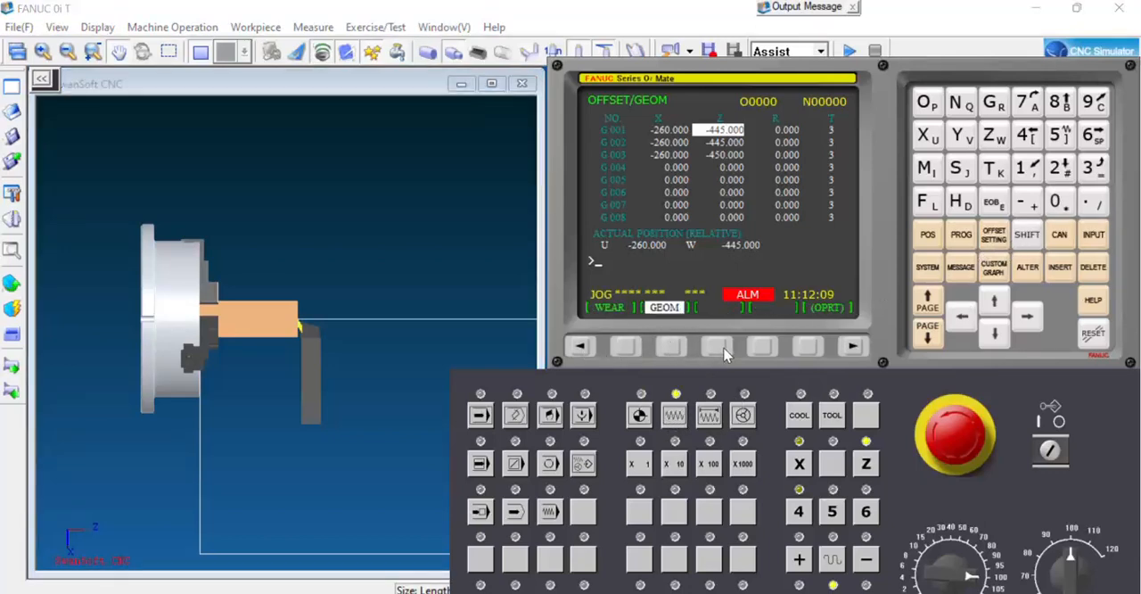
{"action": "key", "text": "Down"}
{"action": "key", "text": "Left"}
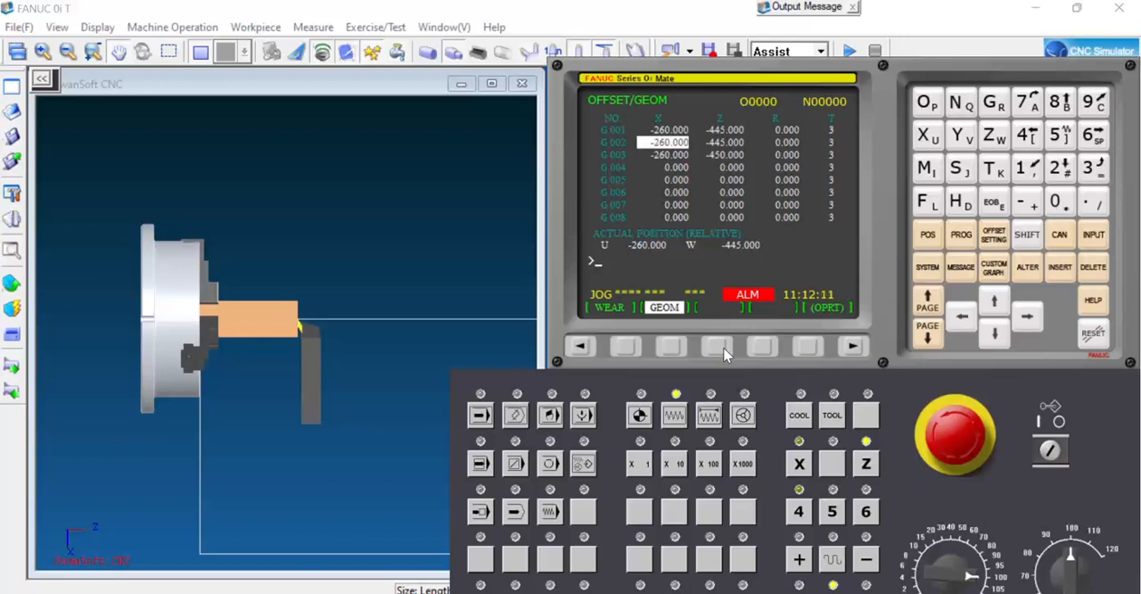
{"action": "type", "text": "X0"}
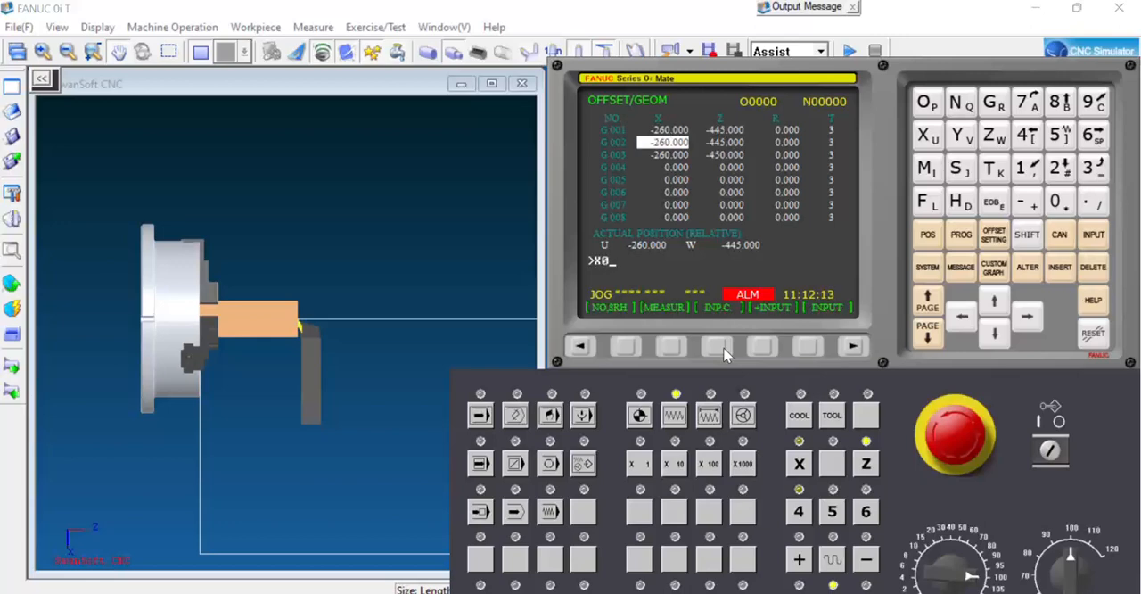
{"action": "left_click", "coordinate": [671, 345]}
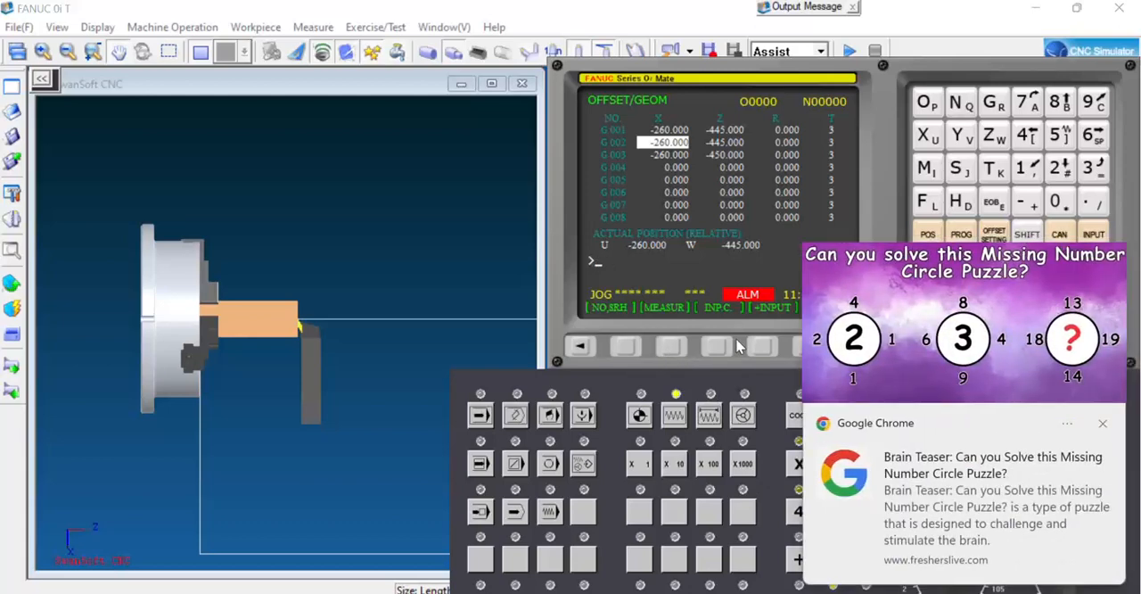
{"action": "left_click", "coordinate": [1103, 423]}
{"action": "key", "text": "Right"}
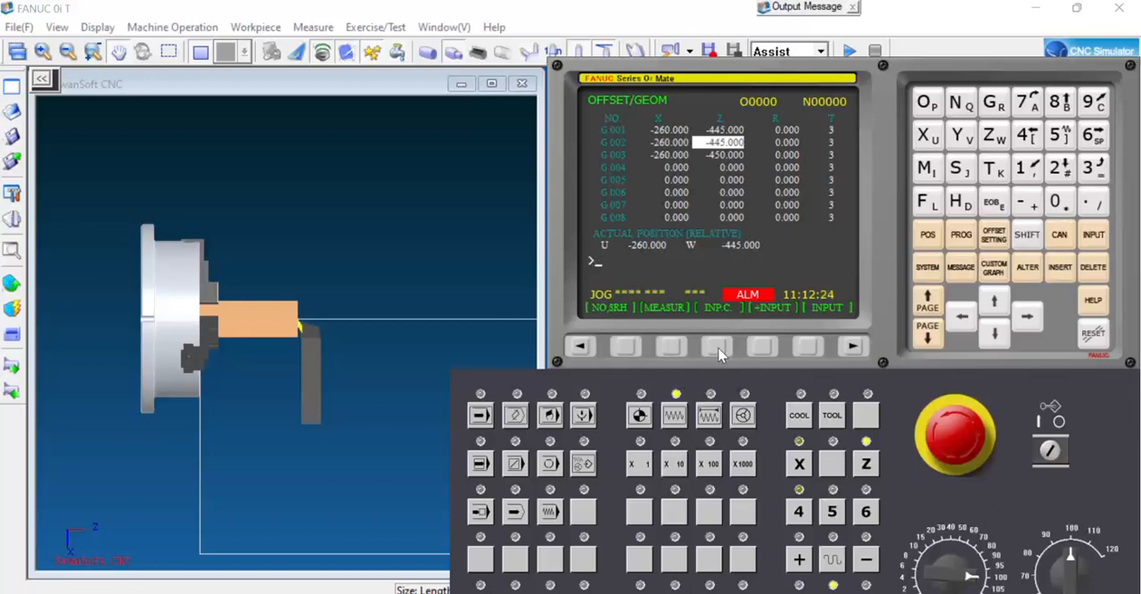
Rapid-position tool 2 at the front face centre again and return the X and Z axes to the reference point.
{"action": "left_click", "coordinate": [12, 283]}
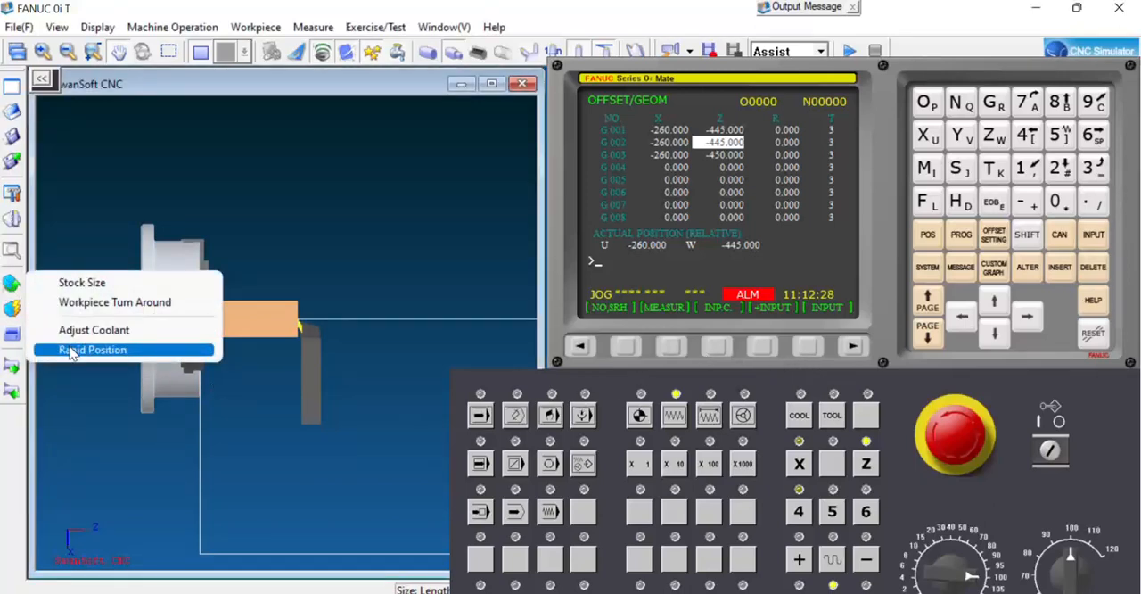
{"action": "left_click", "coordinate": [71, 350]}
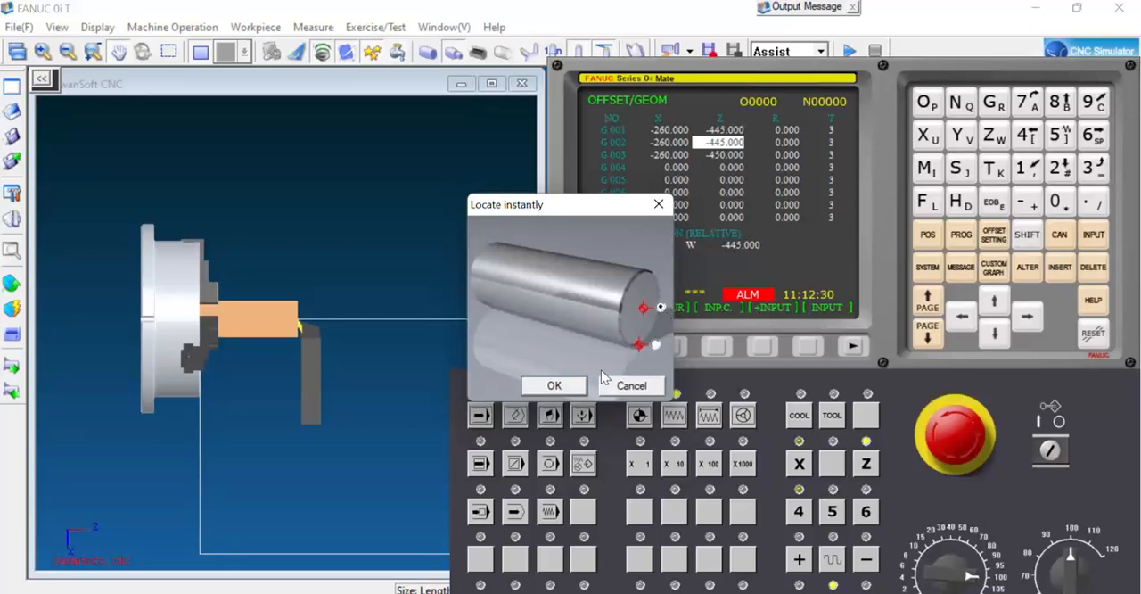
{"action": "left_click", "coordinate": [565, 385]}
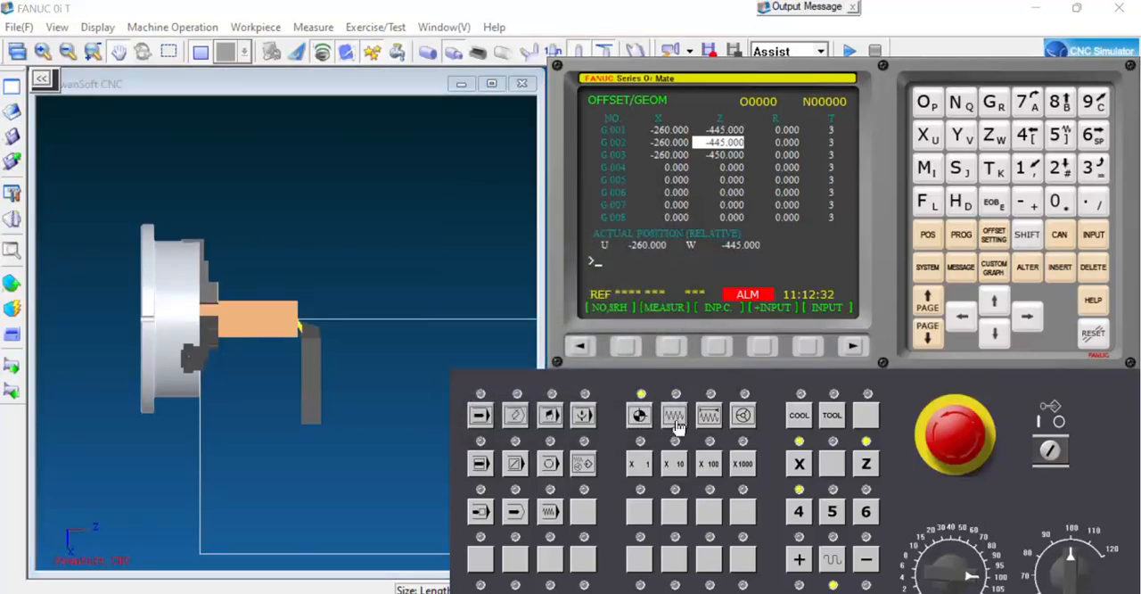
{"action": "left_click", "coordinate": [798, 463]}
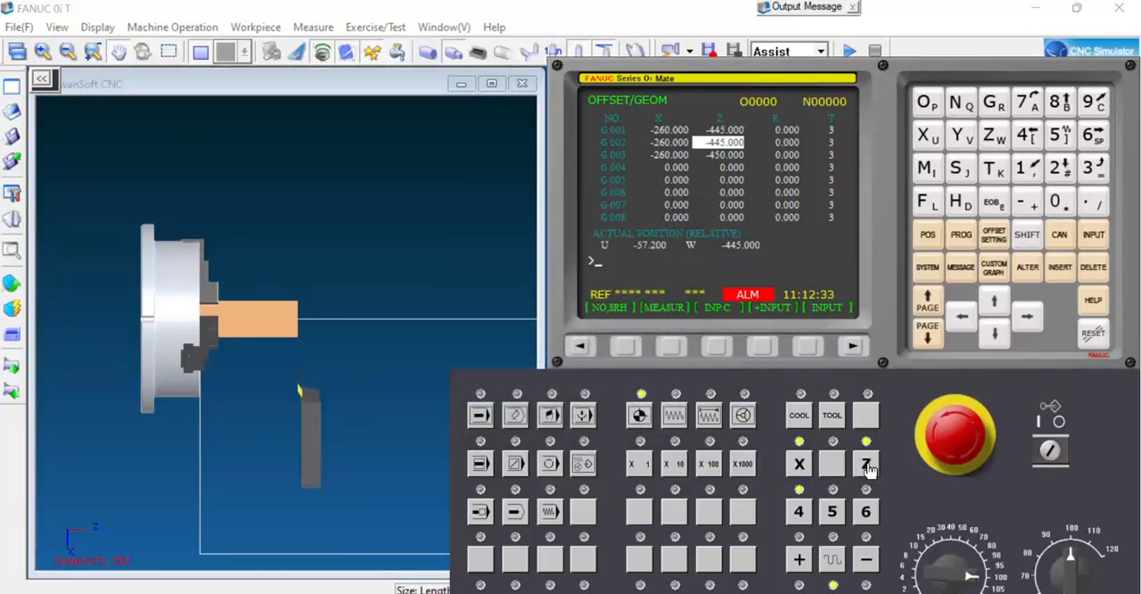
{"action": "left_click", "coordinate": [866, 465]}
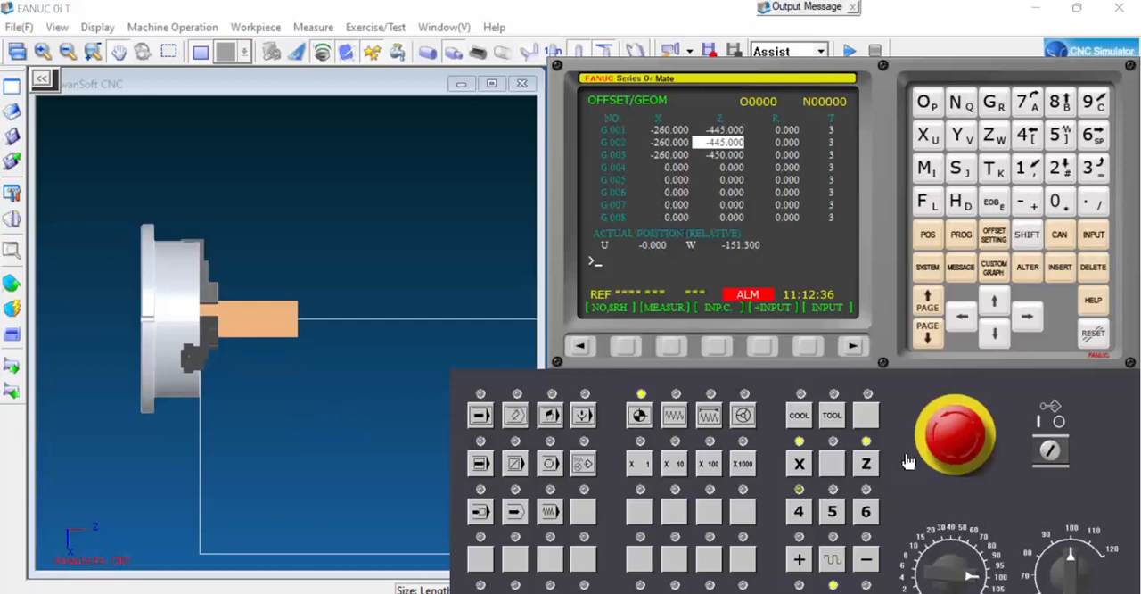
Assign grooving tool 003 to tool station 3 and mount it.
{"action": "scroll", "coordinate": [209, 372], "scroll_direction": "down", "scroll_amount": 1}
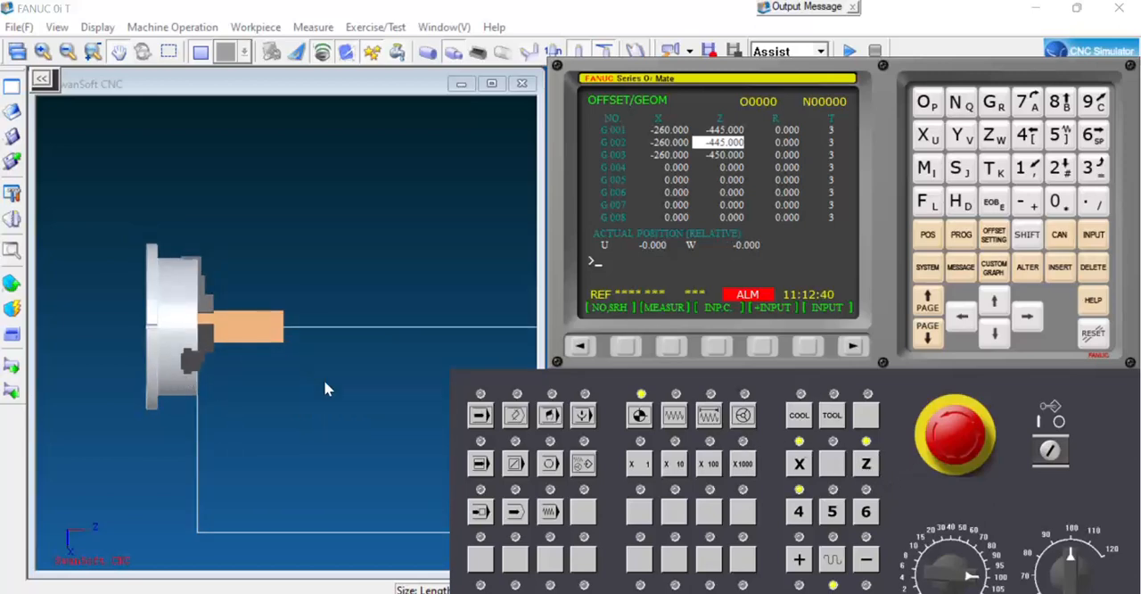
{"action": "left_click", "coordinate": [12, 219]}
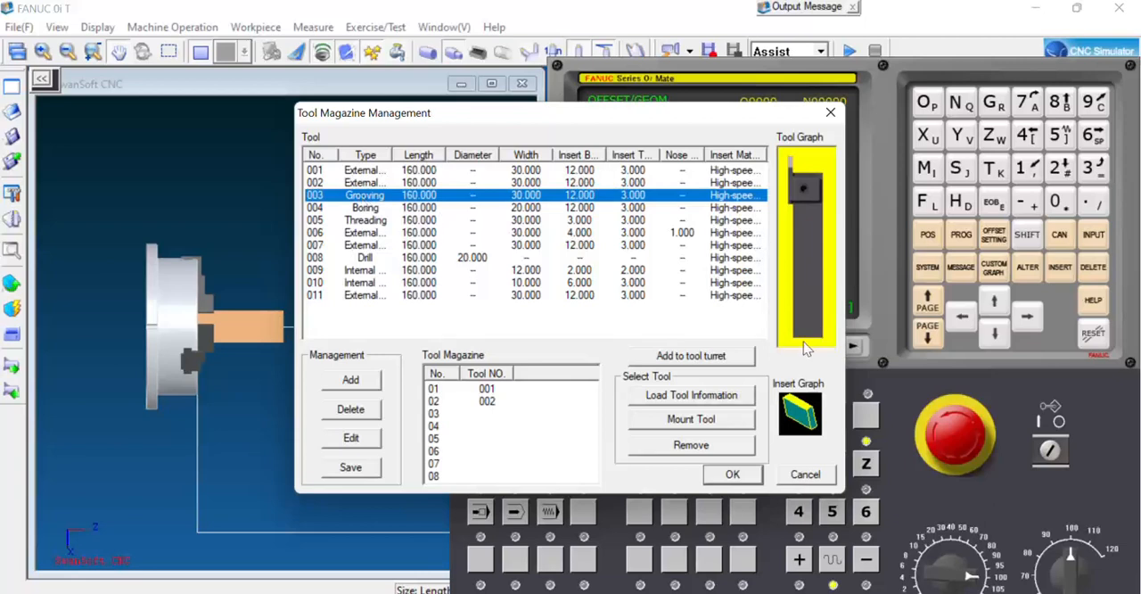
{"action": "left_click", "coordinate": [686, 355]}
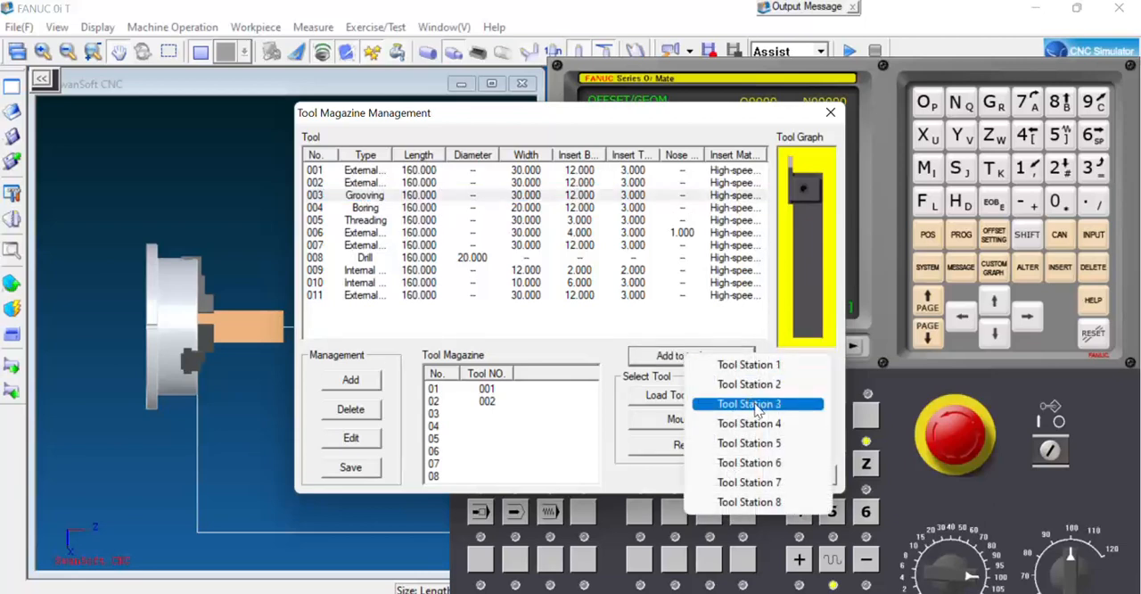
{"action": "left_click", "coordinate": [742, 404]}
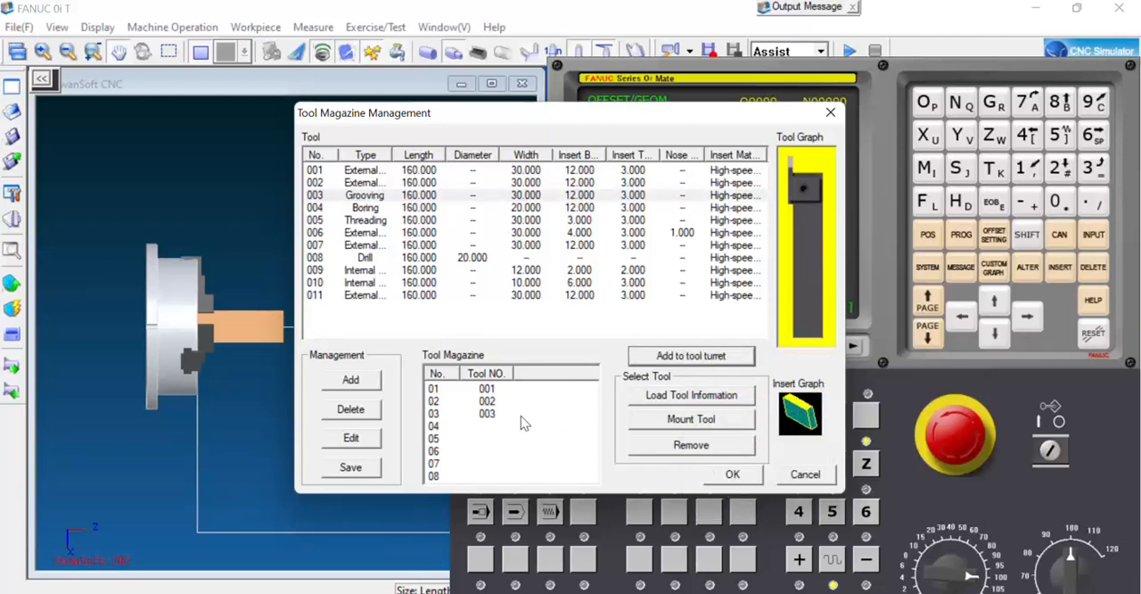
{"action": "left_click", "coordinate": [491, 415]}
{"action": "left_click", "coordinate": [697, 419]}
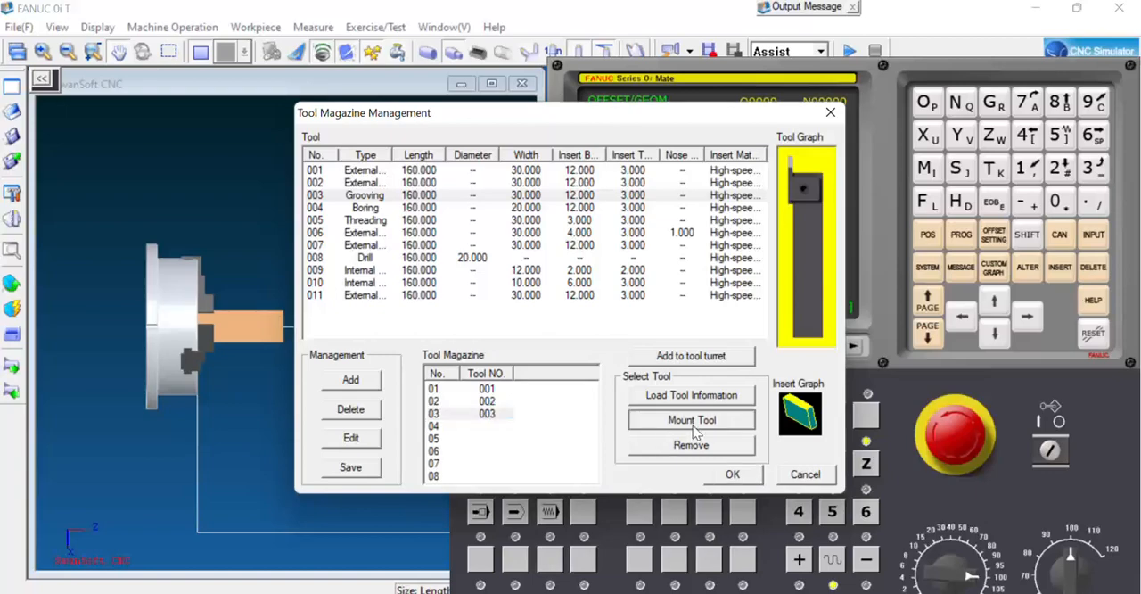
{"action": "left_click", "coordinate": [493, 416]}
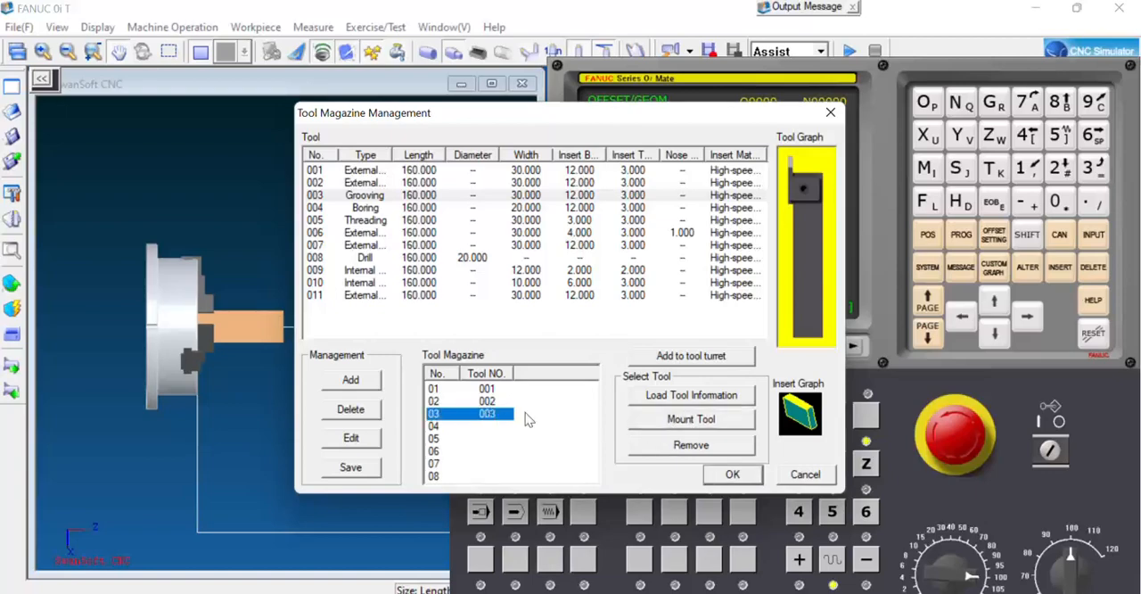
{"action": "left_click", "coordinate": [714, 425]}
{"action": "left_click", "coordinate": [731, 475]}
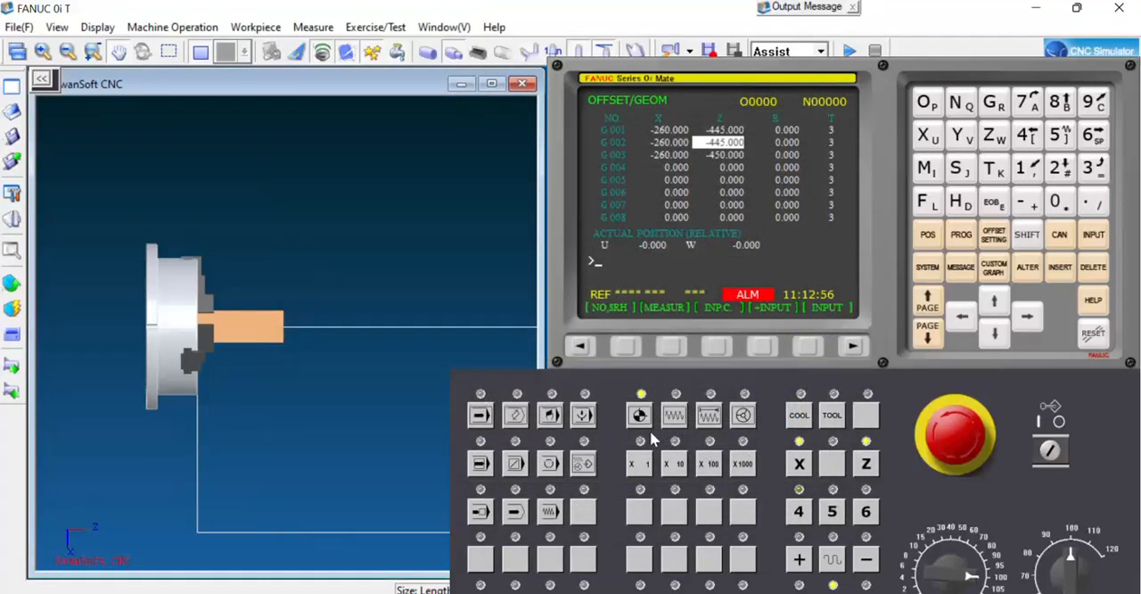
Rapid-position tool 3 at the centre of the workpiece's front face.
{"action": "left_click", "coordinate": [12, 283]}
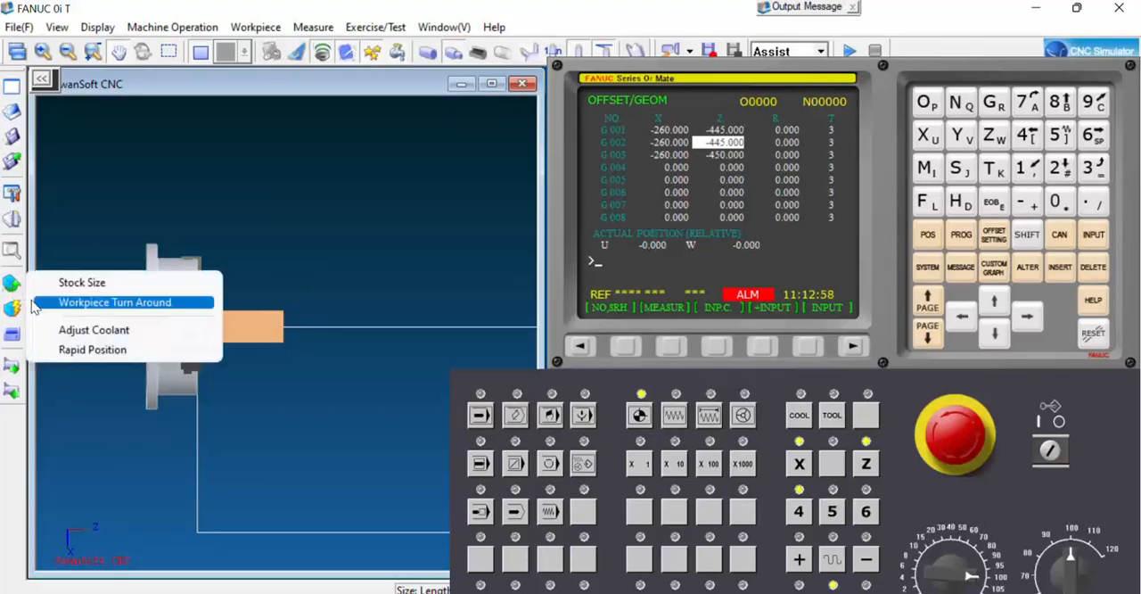
{"action": "left_click", "coordinate": [86, 349]}
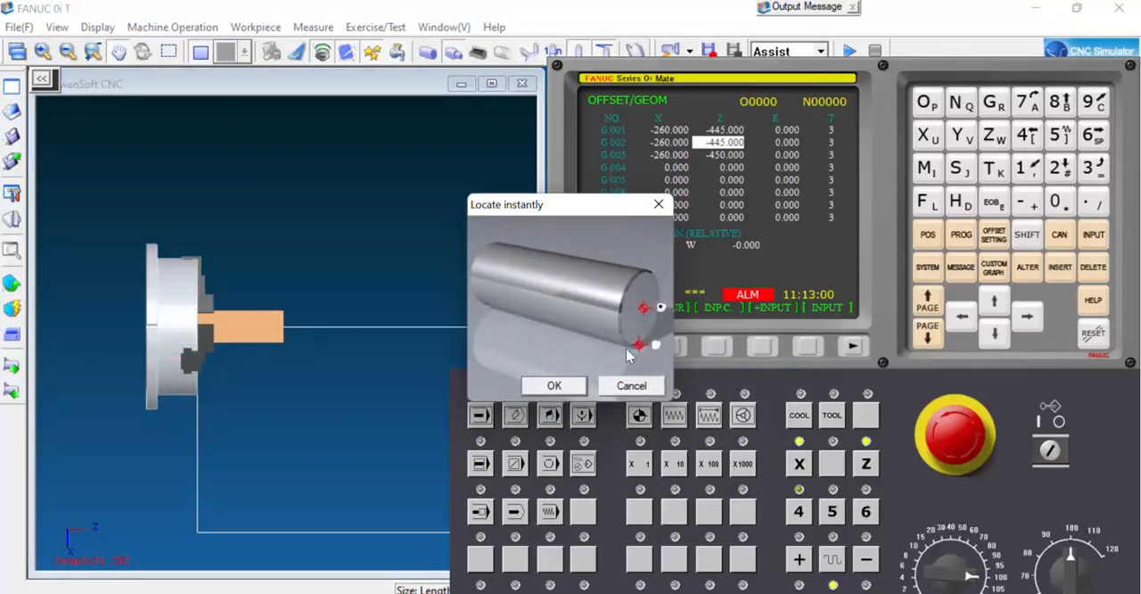
{"action": "left_click", "coordinate": [554, 385]}
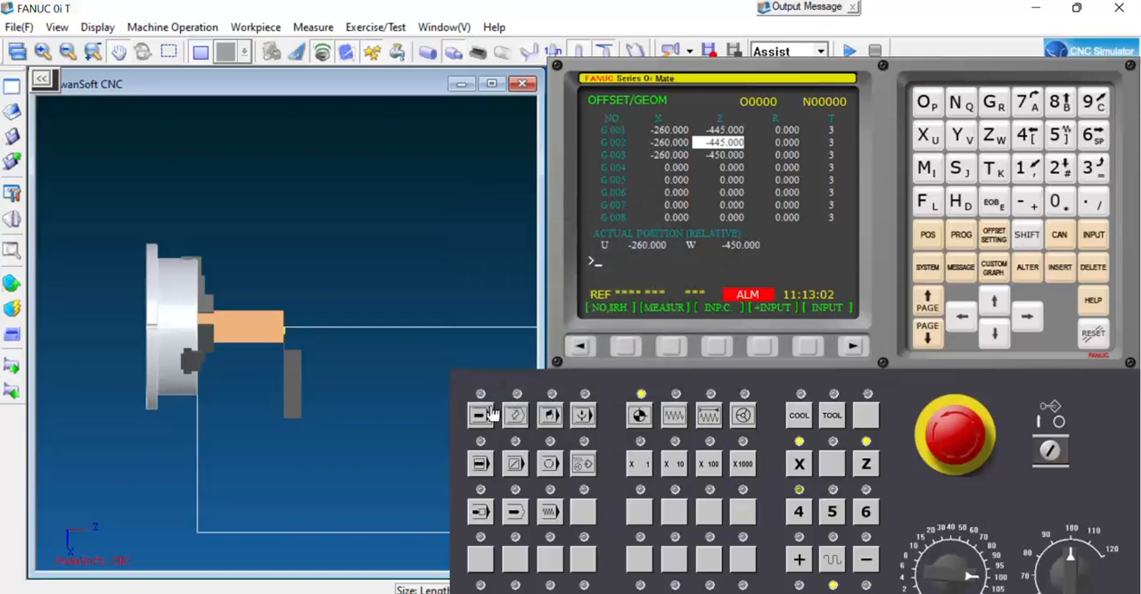
In jog mode, measure tool 3's X and Z geometry offsets in row G 003 with X0 and Z0.
{"action": "left_click", "coordinate": [676, 416]}
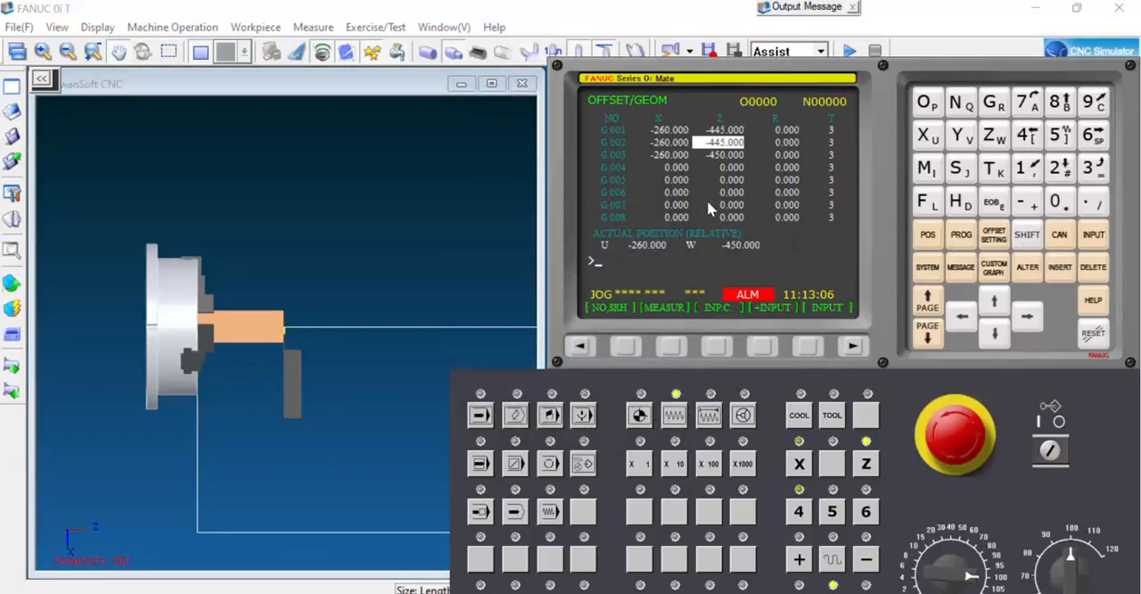
{"action": "left_click", "coordinate": [584, 347]}
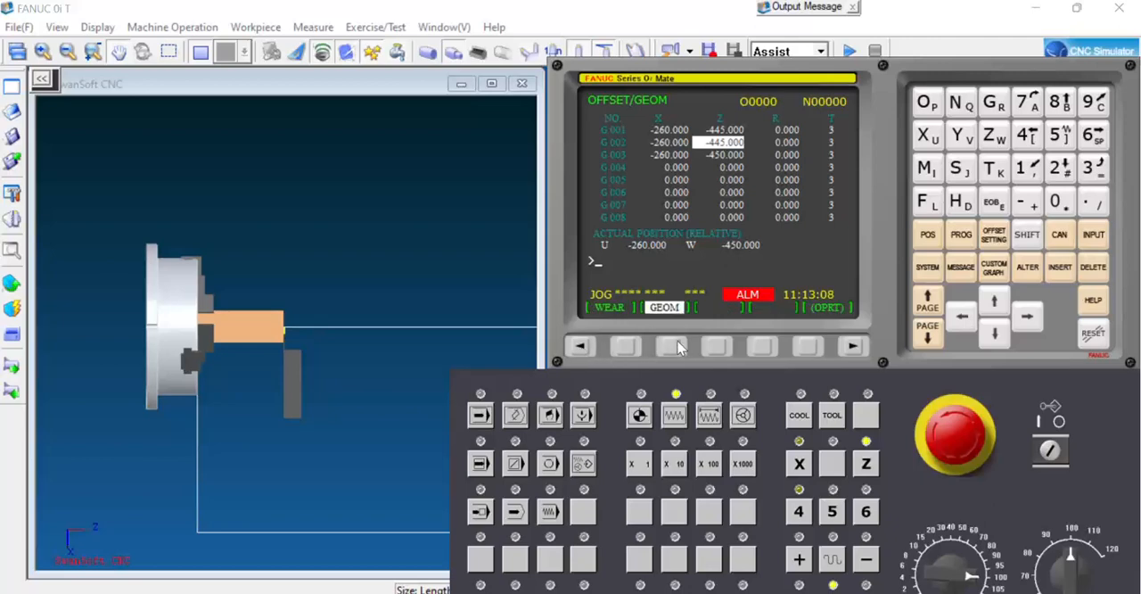
{"action": "key", "text": "Down"}
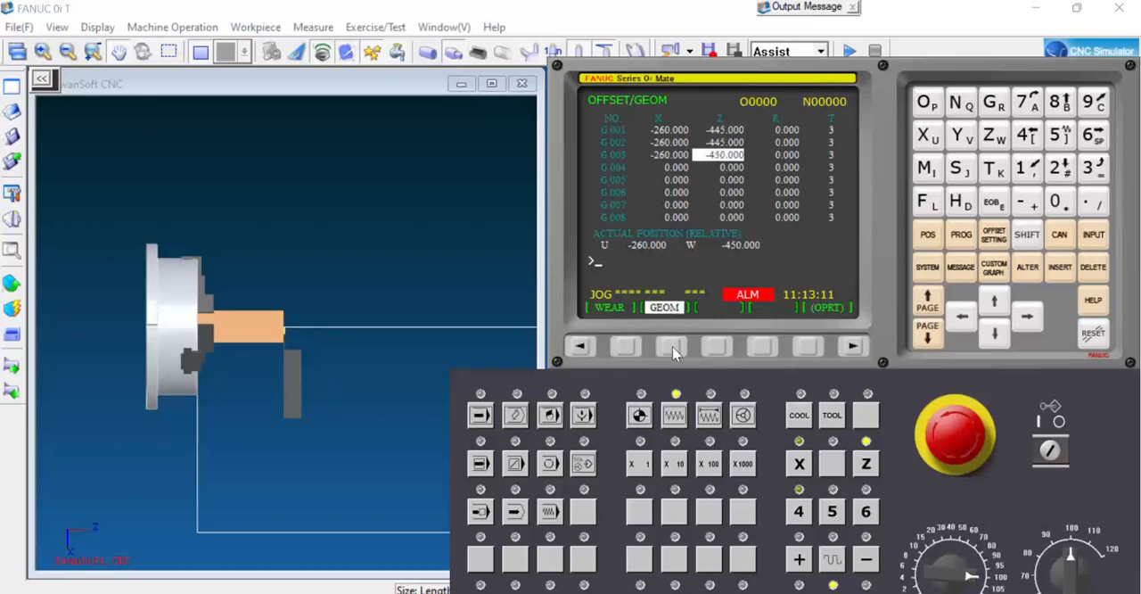
{"action": "key", "text": "Left"}
{"action": "left_click", "coordinate": [671, 346]}
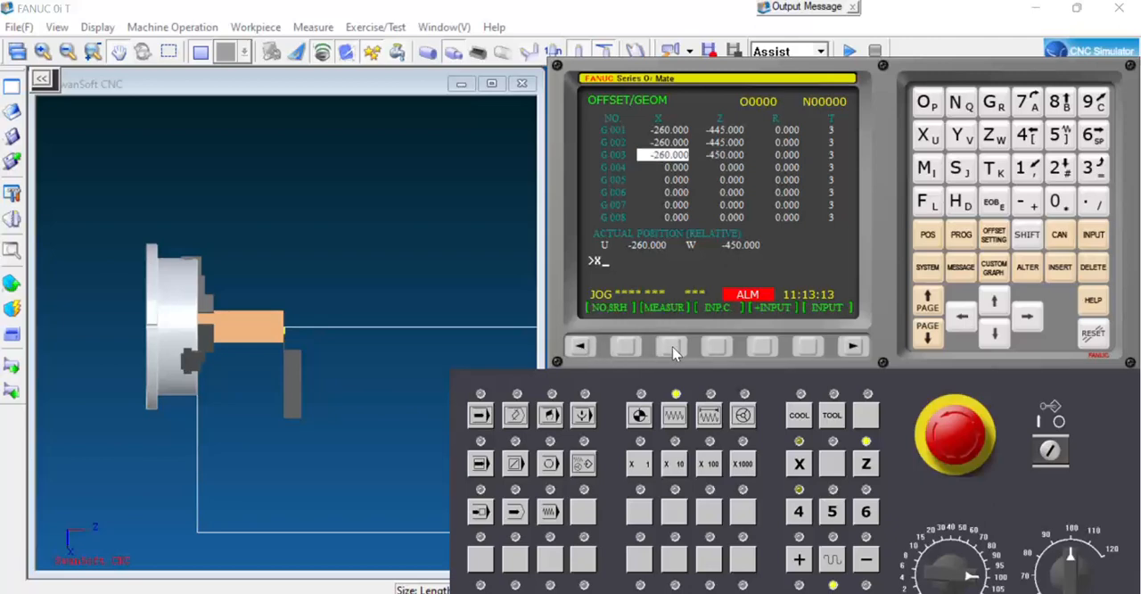
{"action": "type", "text": "X0"}
{"action": "left_click", "coordinate": [670, 346]}
{"action": "key", "text": "Right"}
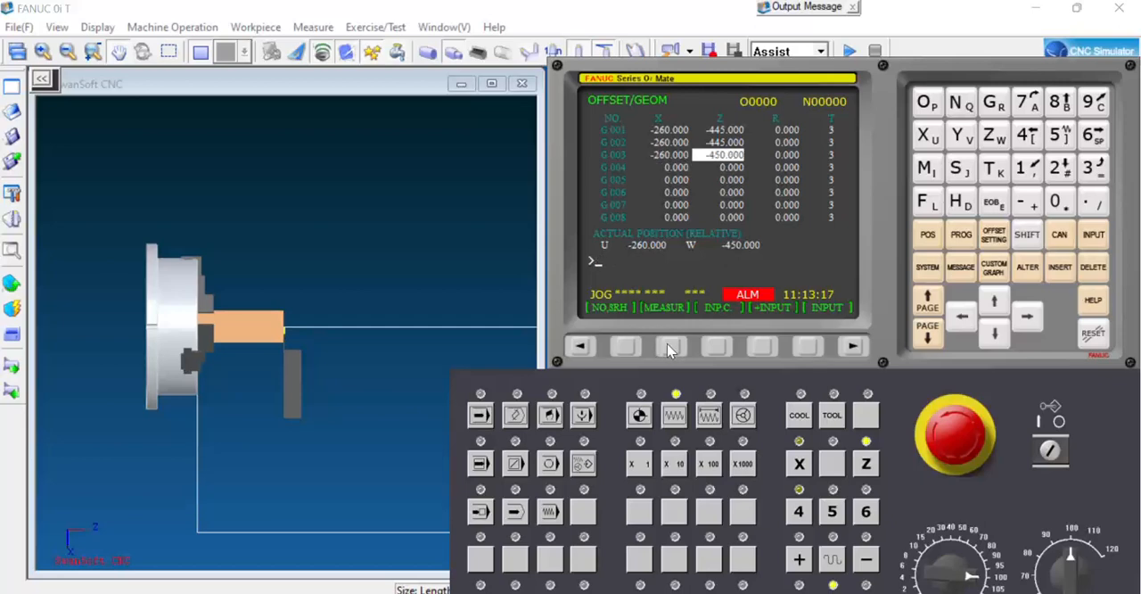
{"action": "type", "text": "Z0"}
{"action": "left_click", "coordinate": [671, 346]}
Return the machine to its reference point on the X and Z axes with grooving tool 3 mounted.
{"action": "right_click", "coordinate": [34, 272]}
{"action": "left_click", "coordinate": [86, 349]}
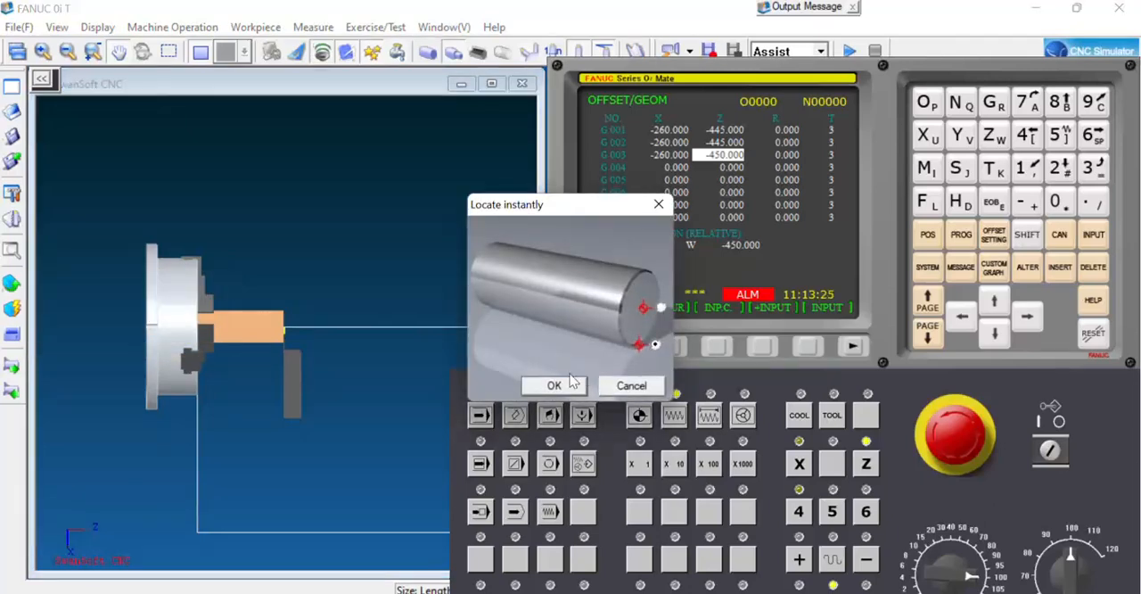
{"action": "left_click", "coordinate": [553, 385]}
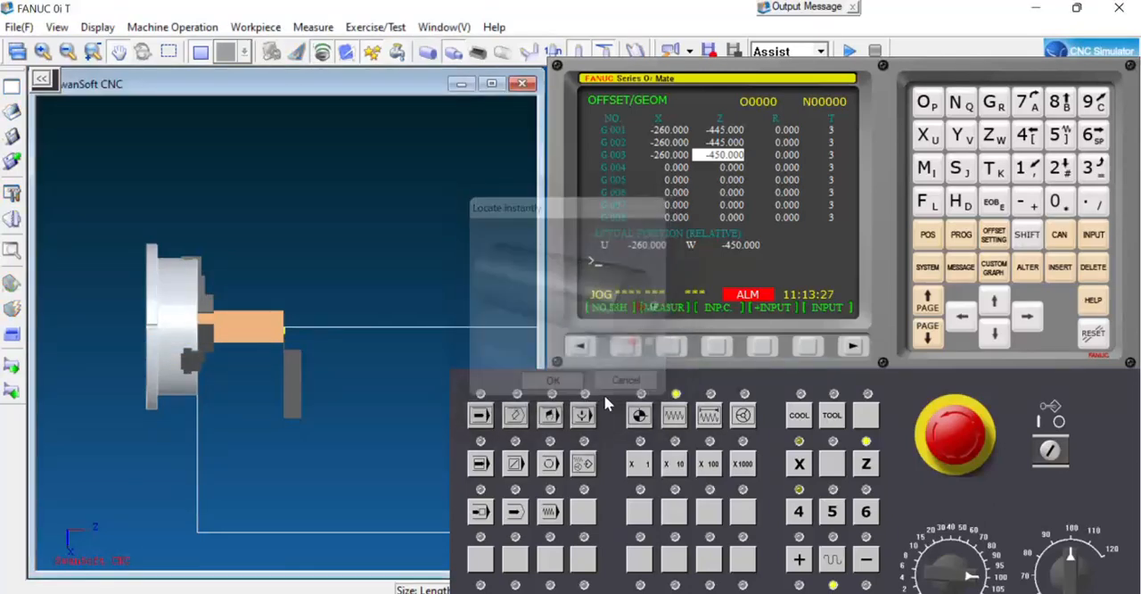
{"action": "left_click", "coordinate": [799, 464]}
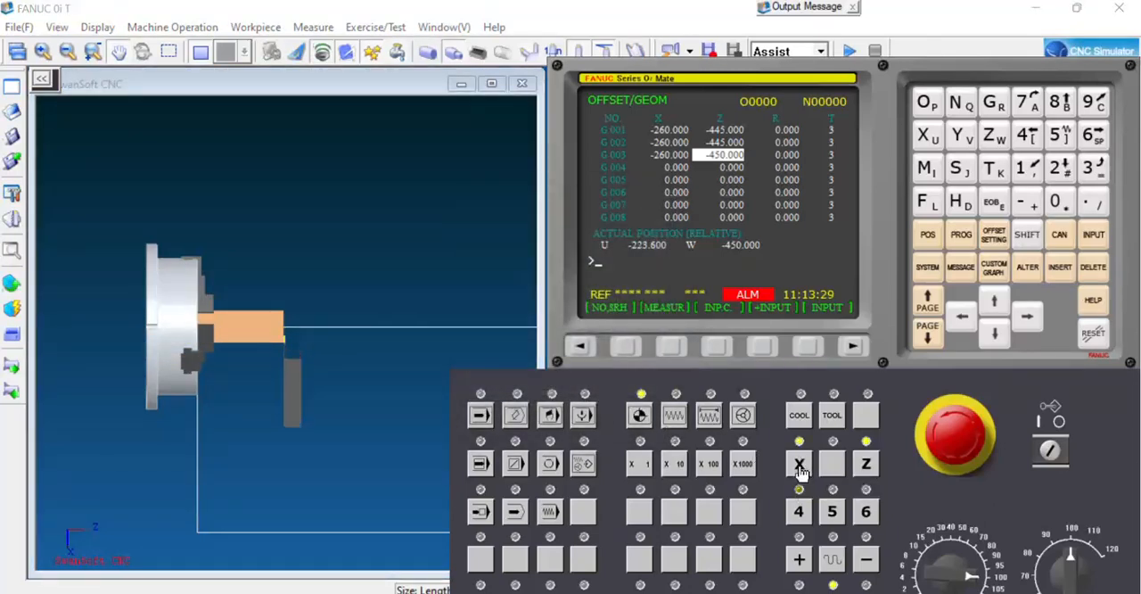
{"action": "left_click", "coordinate": [866, 467]}
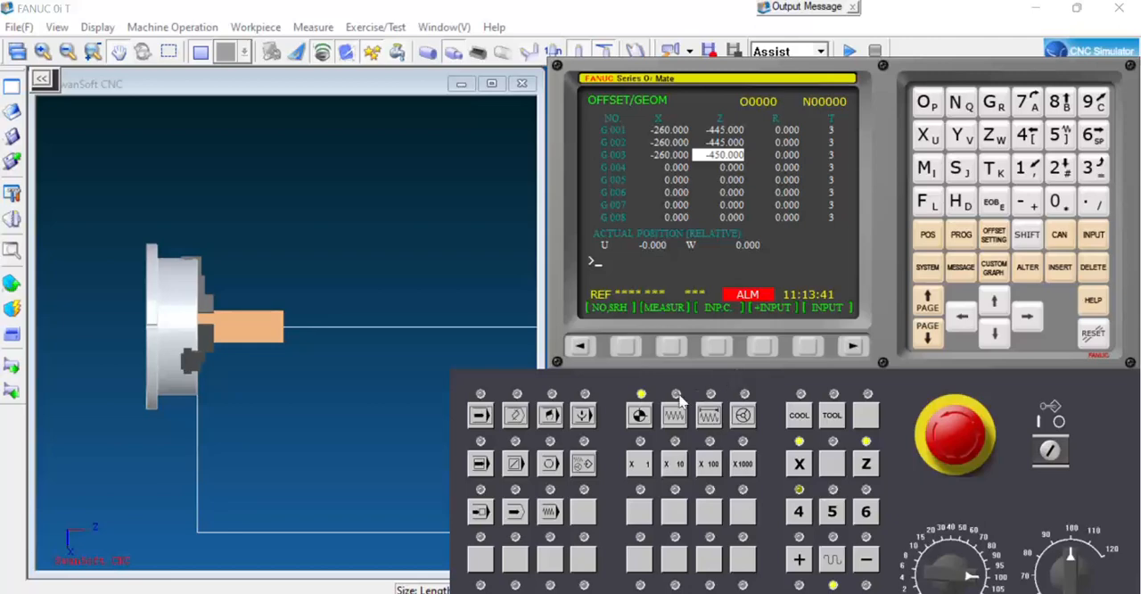
Switch the control to edit mode and open the program directory.
{"action": "left_click", "coordinate": [516, 416]}
{"action": "left_click", "coordinate": [954, 239]}
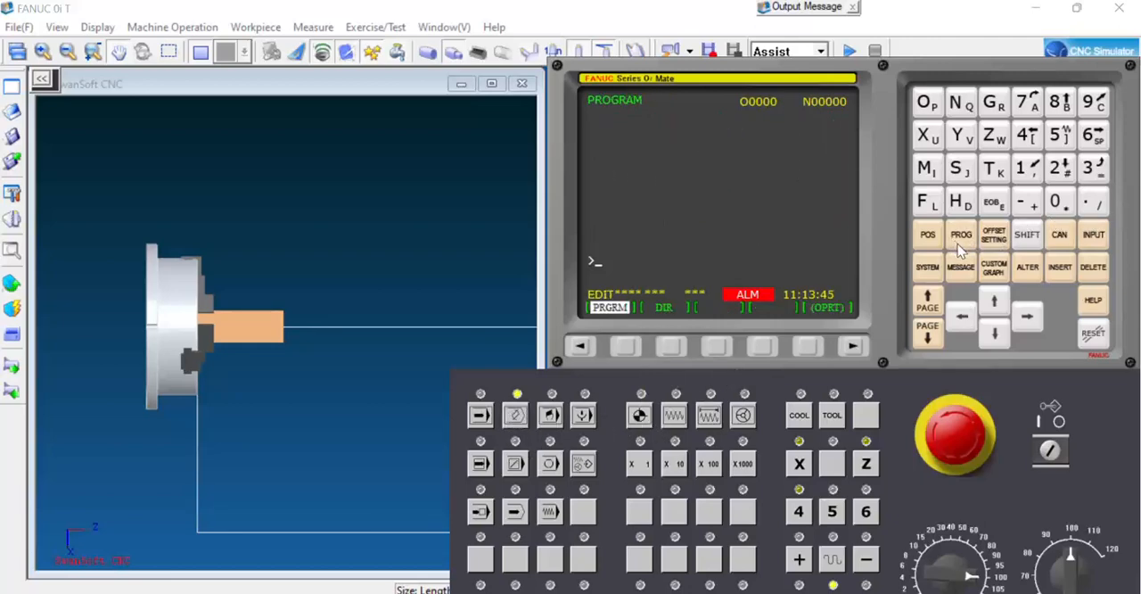
{"action": "left_click", "coordinate": [673, 345]}
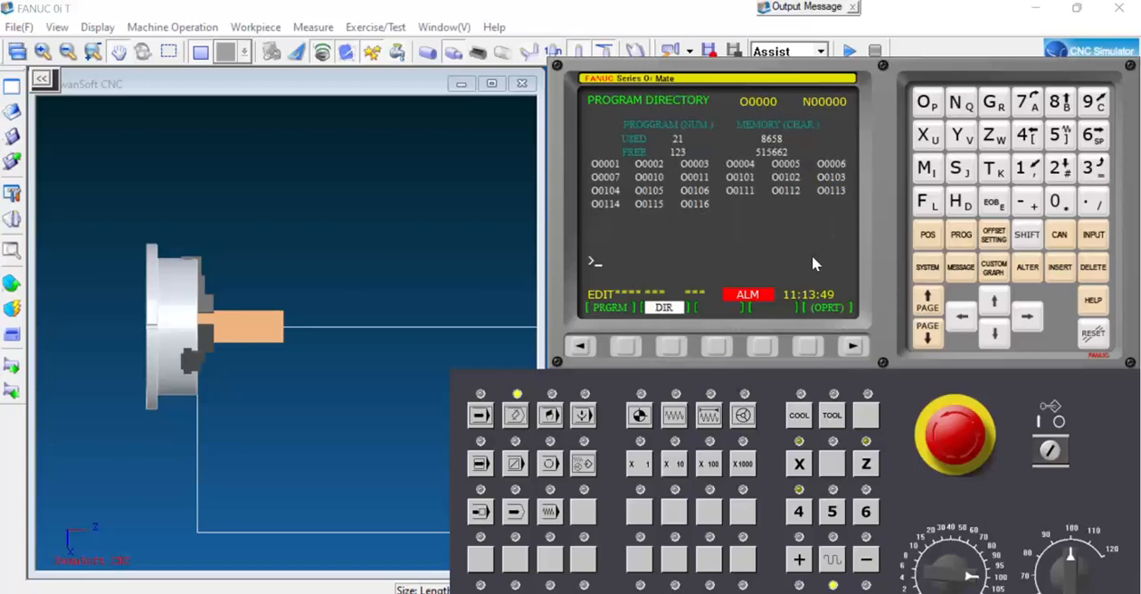
Switch to the LABORATORY MANNUAL document in Word and find the listing of program O0121.
{"action": "mouse_move", "coordinate": [398, 591]}
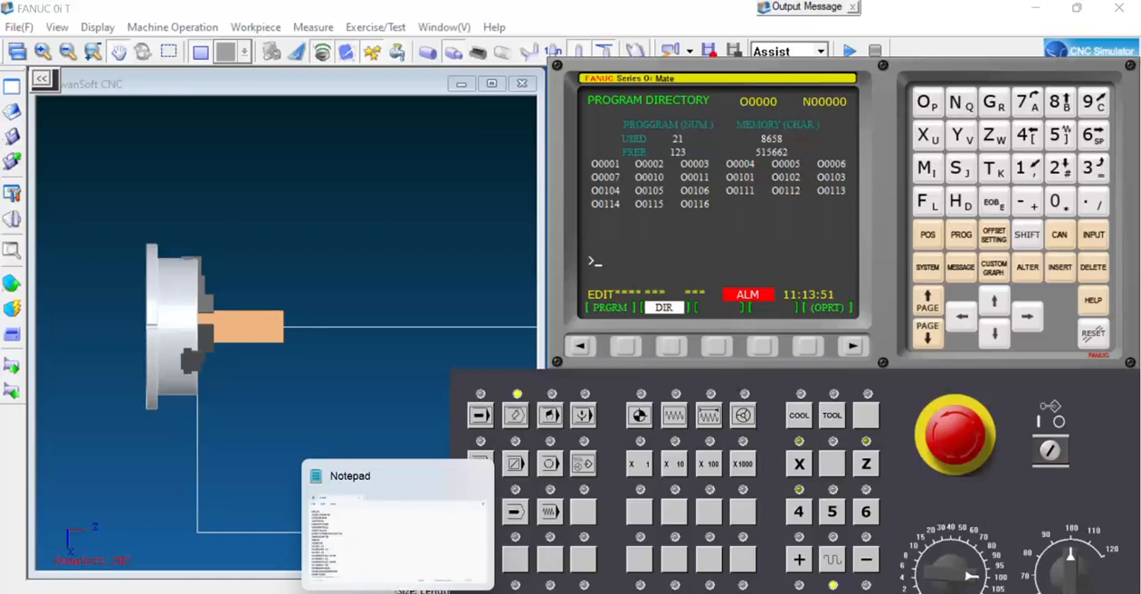
{"action": "mouse_move", "coordinate": [358, 592]}
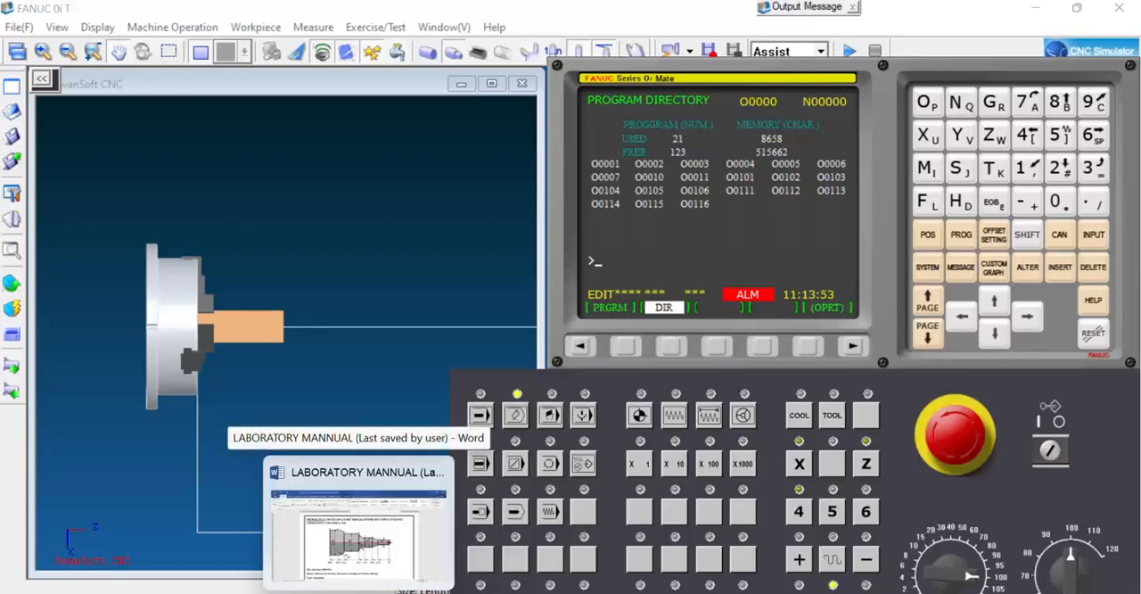
{"action": "left_click", "coordinate": [359, 592]}
{"action": "scroll", "coordinate": [571, 433], "scroll_direction": "down", "scroll_amount": 5}
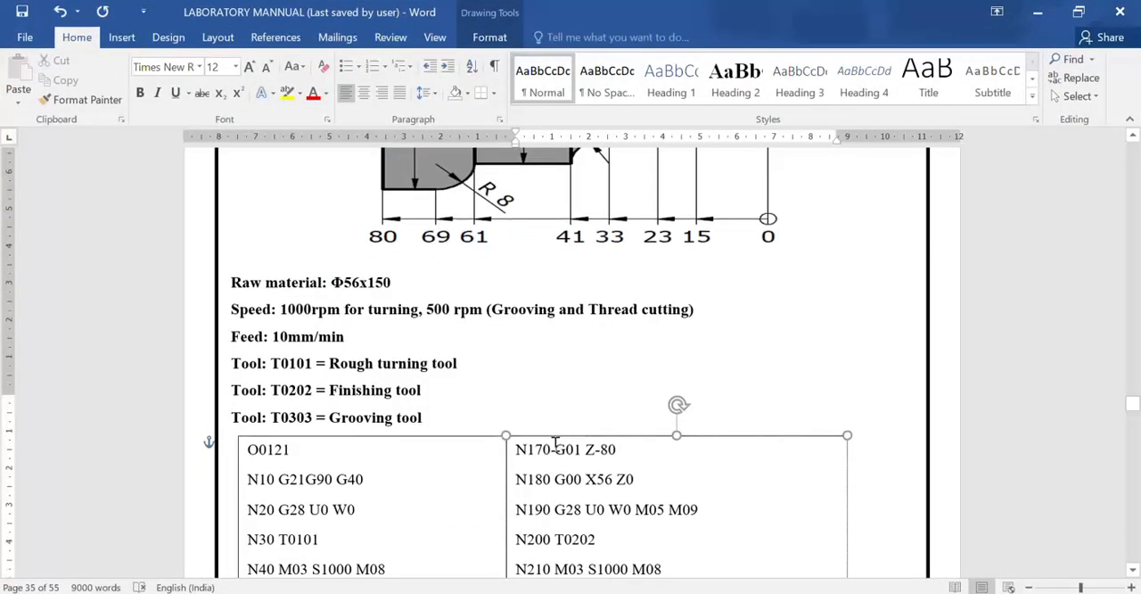
Copy the first column of the program listing, lines O0121 through N160, from the manual.
{"action": "scroll", "coordinate": [237, 400], "scroll_direction": "down", "scroll_amount": 8}
{"action": "scroll", "coordinate": [226, 379], "scroll_direction": "up", "scroll_amount": 4}
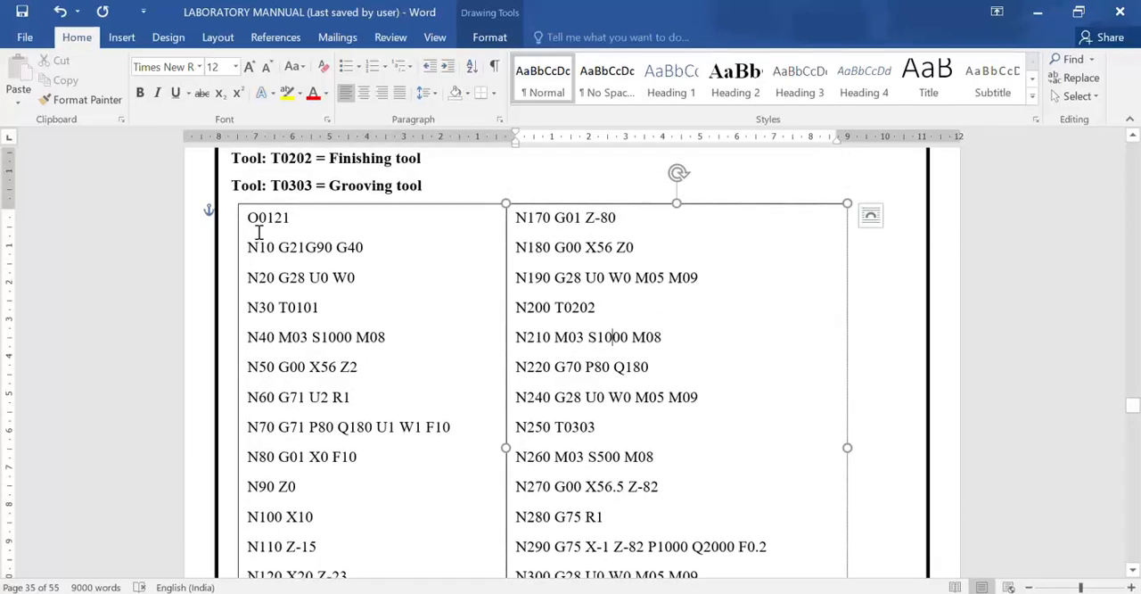
{"action": "left_click_drag", "start_coordinate": [252, 218], "coordinate": [412, 528]}
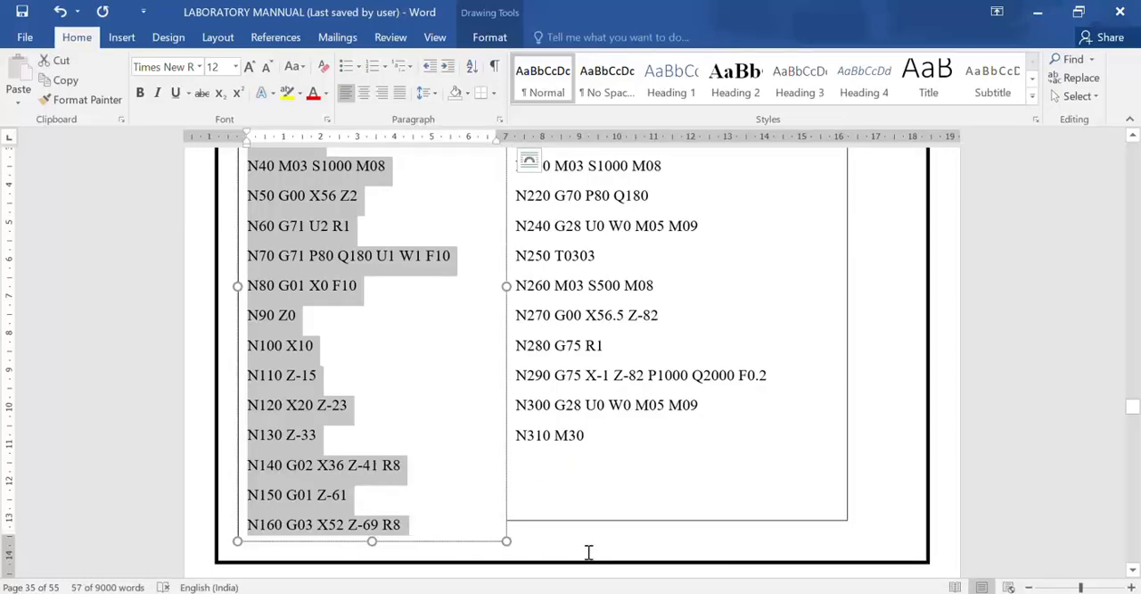
{"action": "key", "text": "ctrl+c"}
Create a new text document on the desktop and paste the copied lines O0121 to N160 into it.
{"action": "key", "text": "super+d"}
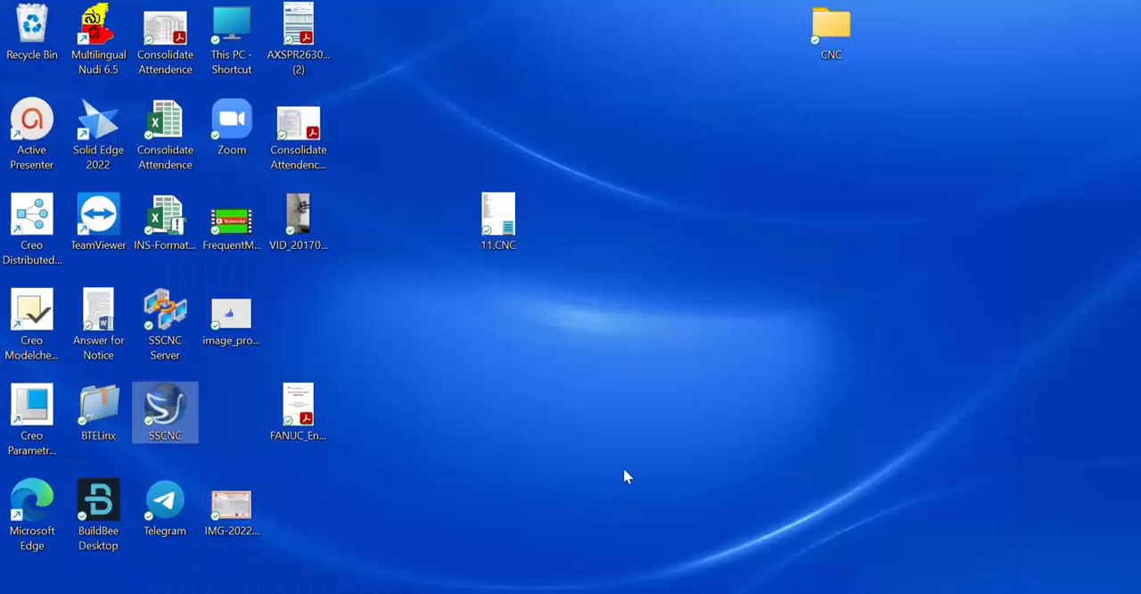
{"action": "right_click", "coordinate": [507, 385]}
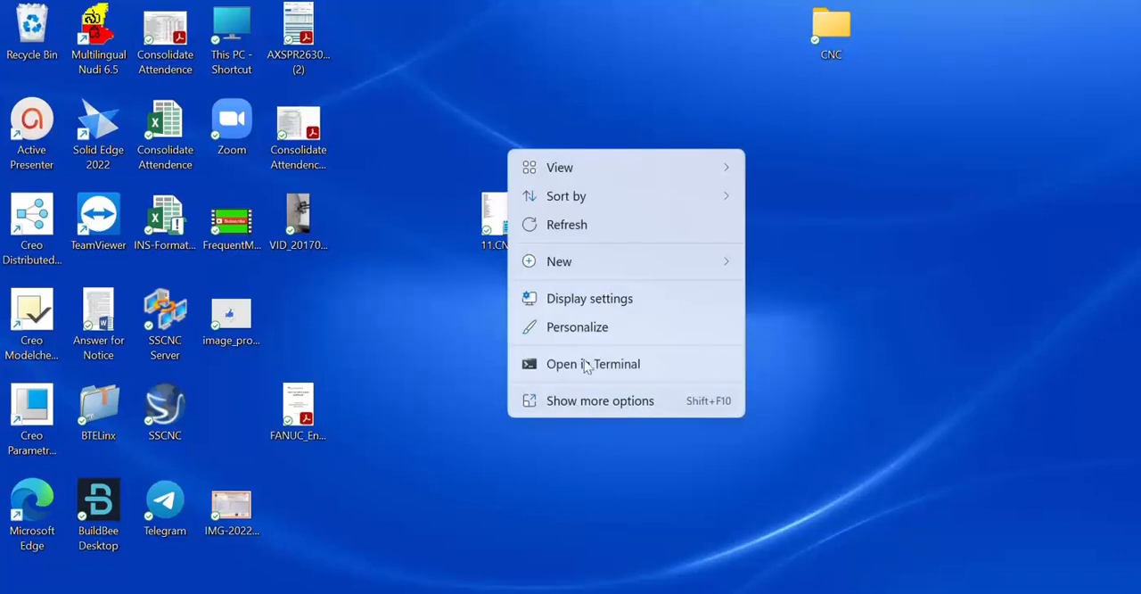
{"action": "mouse_move", "coordinate": [589, 262]}
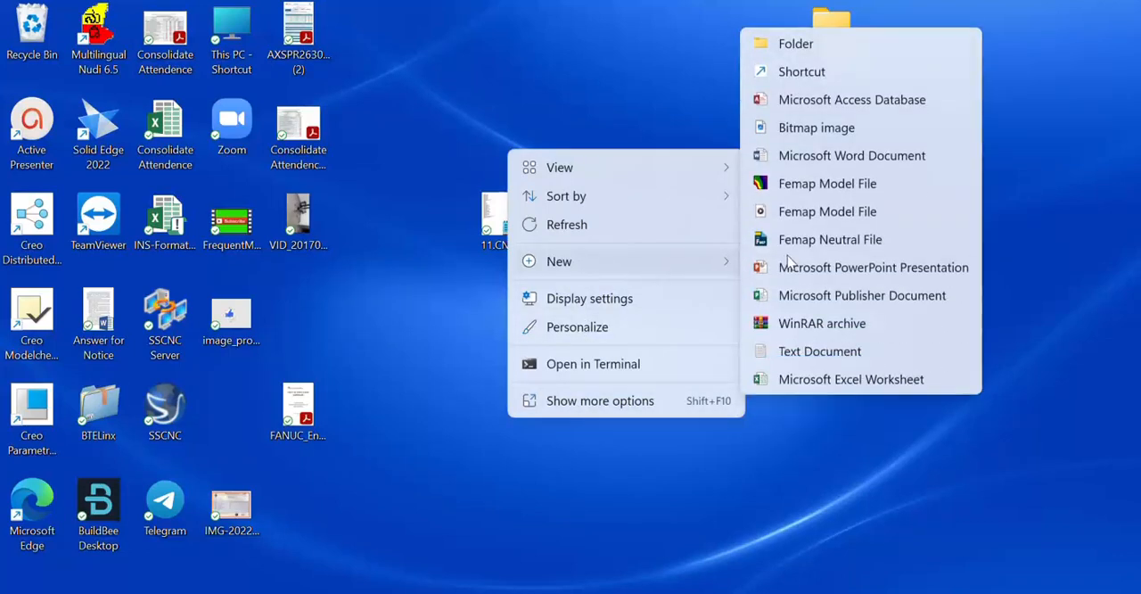
{"action": "left_click", "coordinate": [806, 350]}
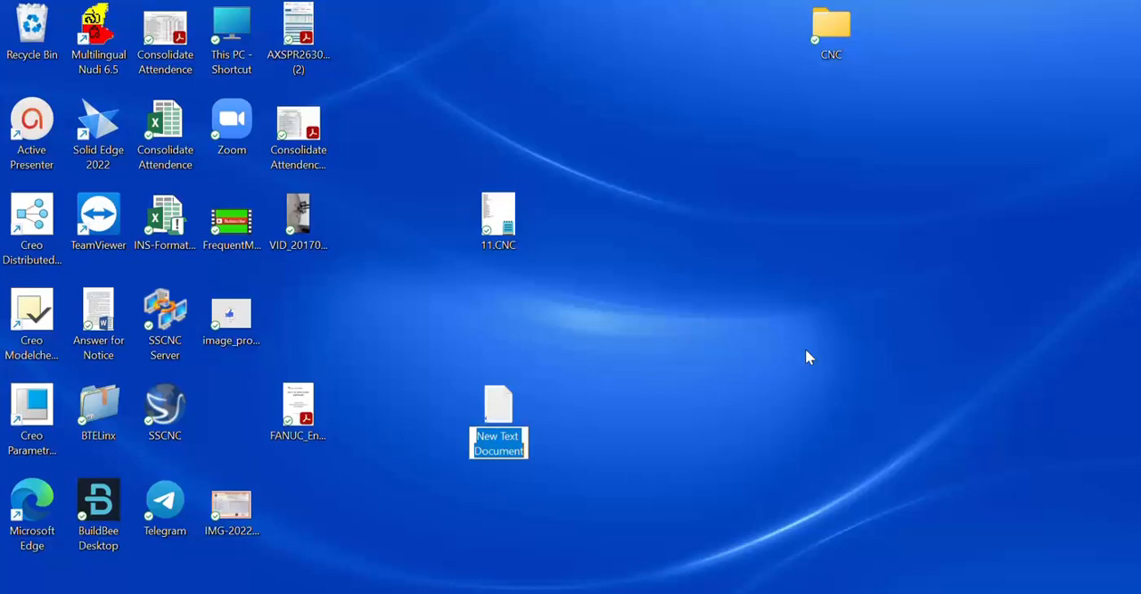
{"action": "left_click", "coordinate": [624, 420]}
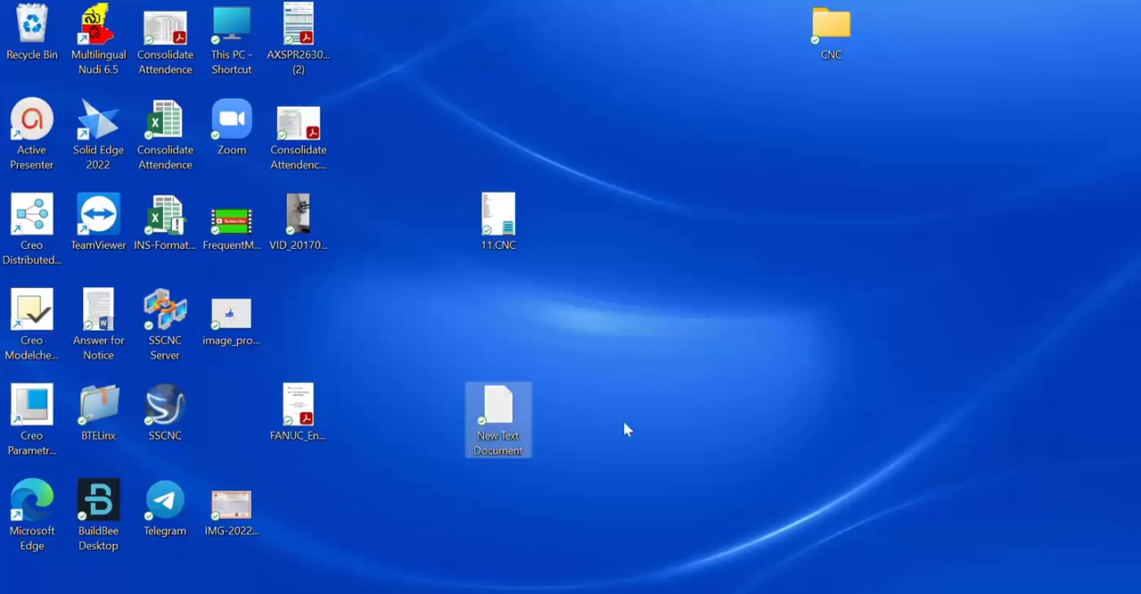
{"action": "double_click", "coordinate": [499, 413]}
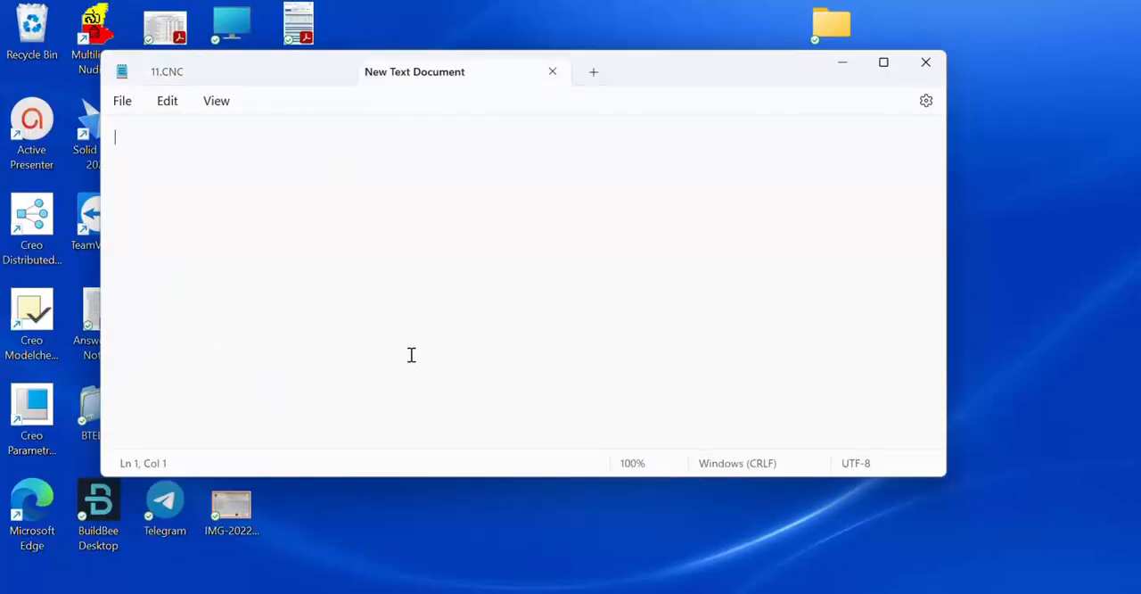
{"action": "key", "text": "ctrl+v"}
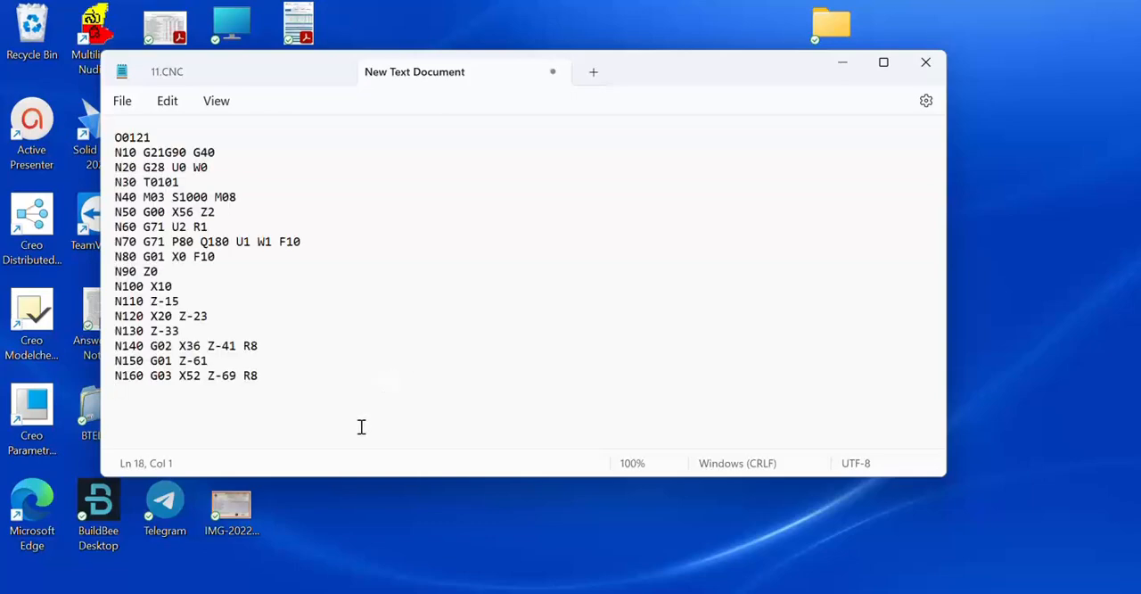
Copy lines N170 to N310 from the Word listing and append them below N160 in the new text document.
{"action": "left_click", "coordinate": [360, 592]}
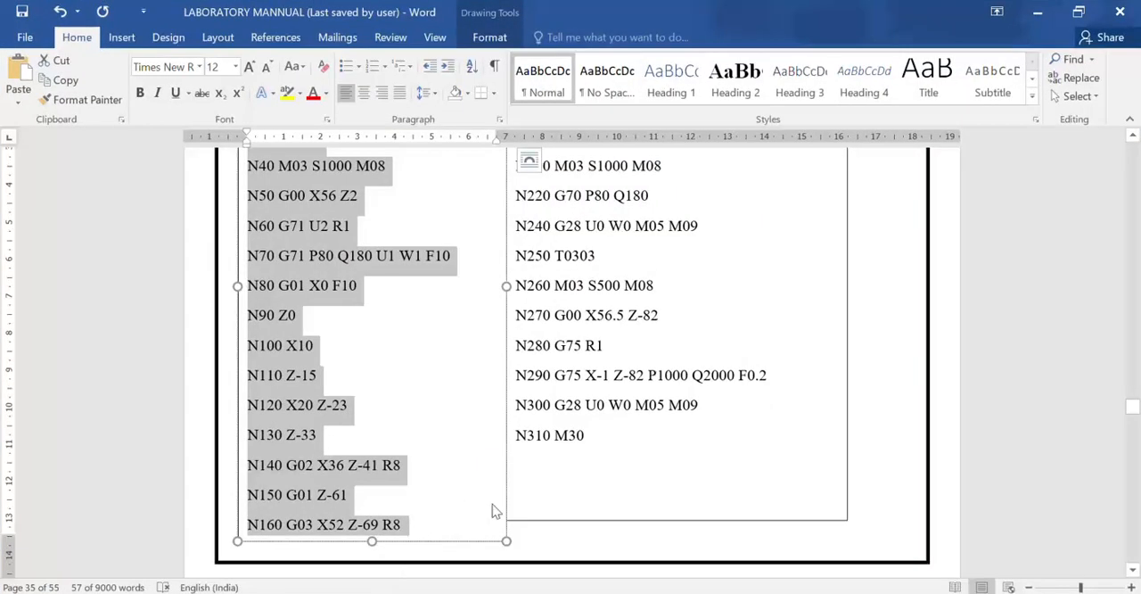
{"action": "left_click_drag", "start_coordinate": [595, 438], "coordinate": [512, 243]}
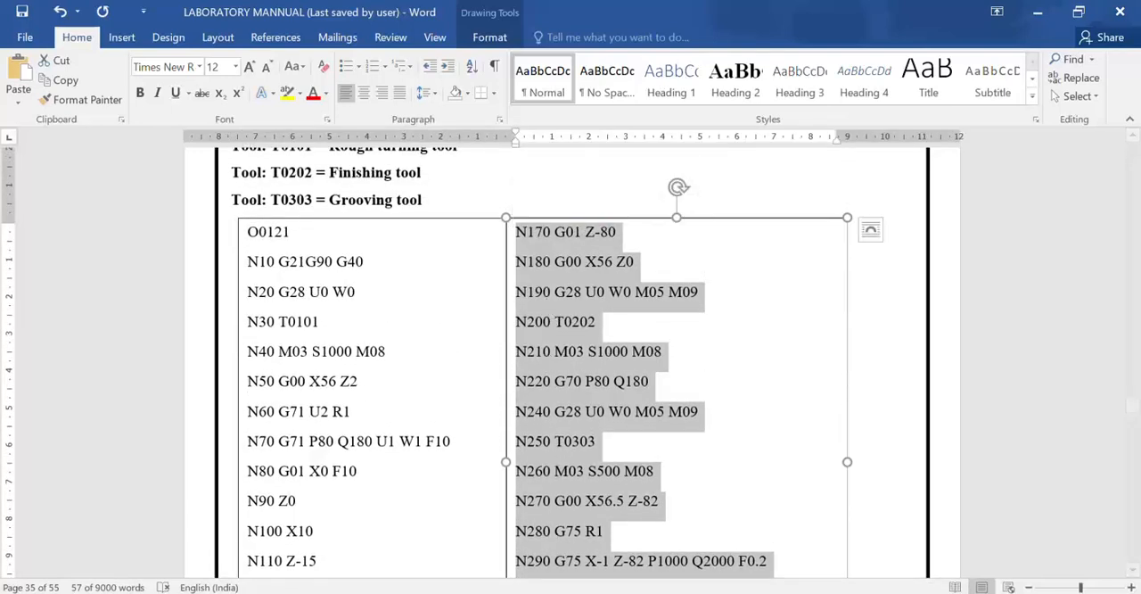
{"action": "mouse_move", "coordinate": [450, 590]}
{"action": "left_click", "coordinate": [428, 534]}
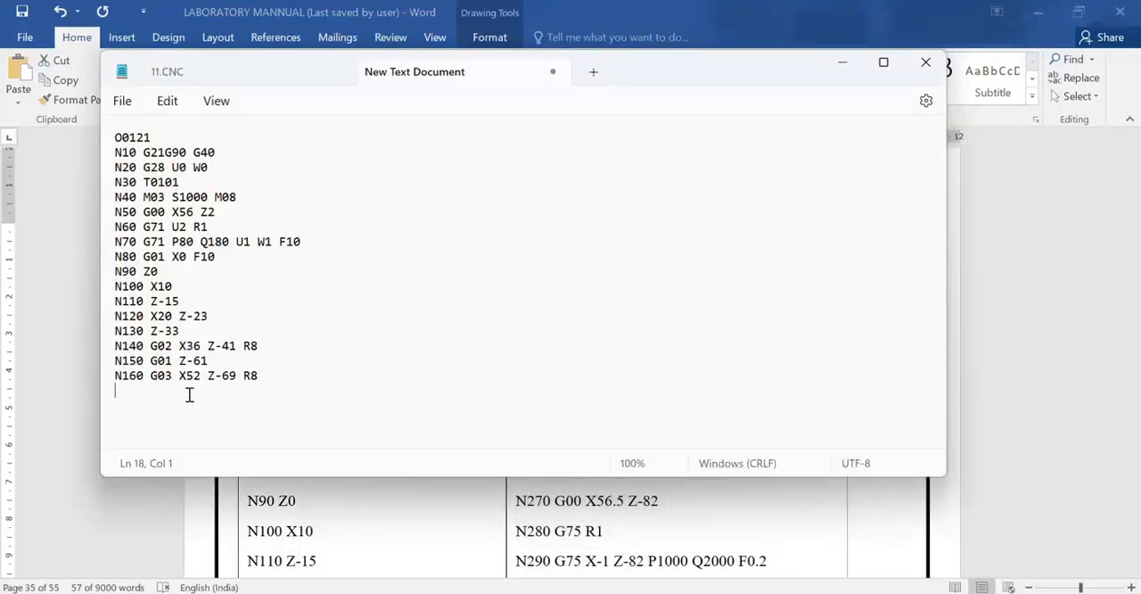
{"action": "key", "text": "ctrl+v"}
{"action": "scroll", "coordinate": [191, 286], "scroll_direction": "up", "scroll_amount": 4}
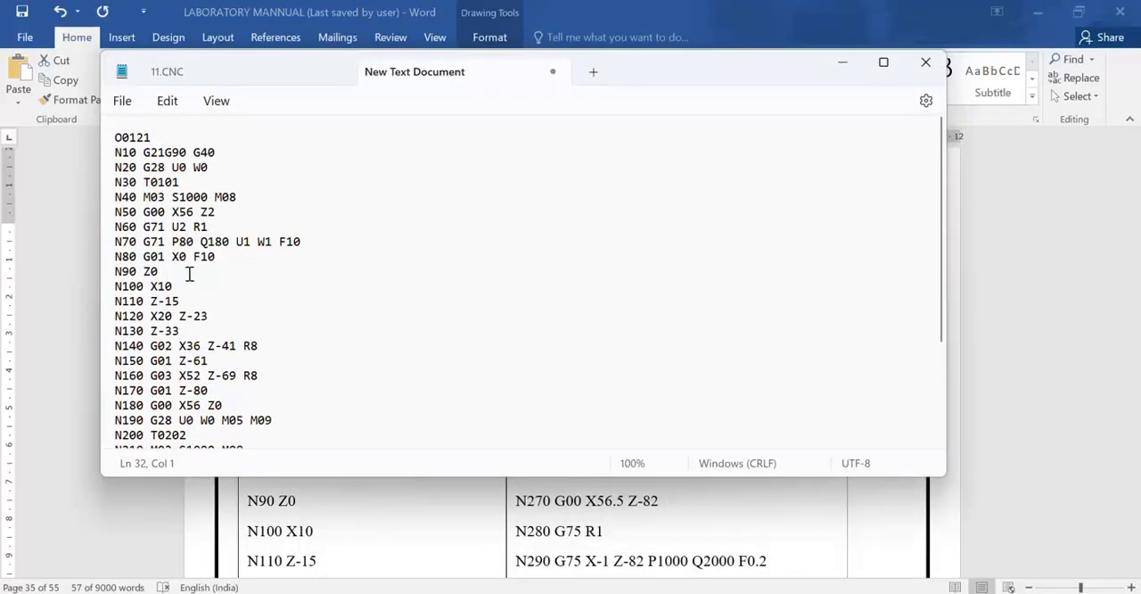
Save and close the text document, and minimize the Word manual to return to the desktop.
{"action": "left_click", "coordinate": [124, 102]}
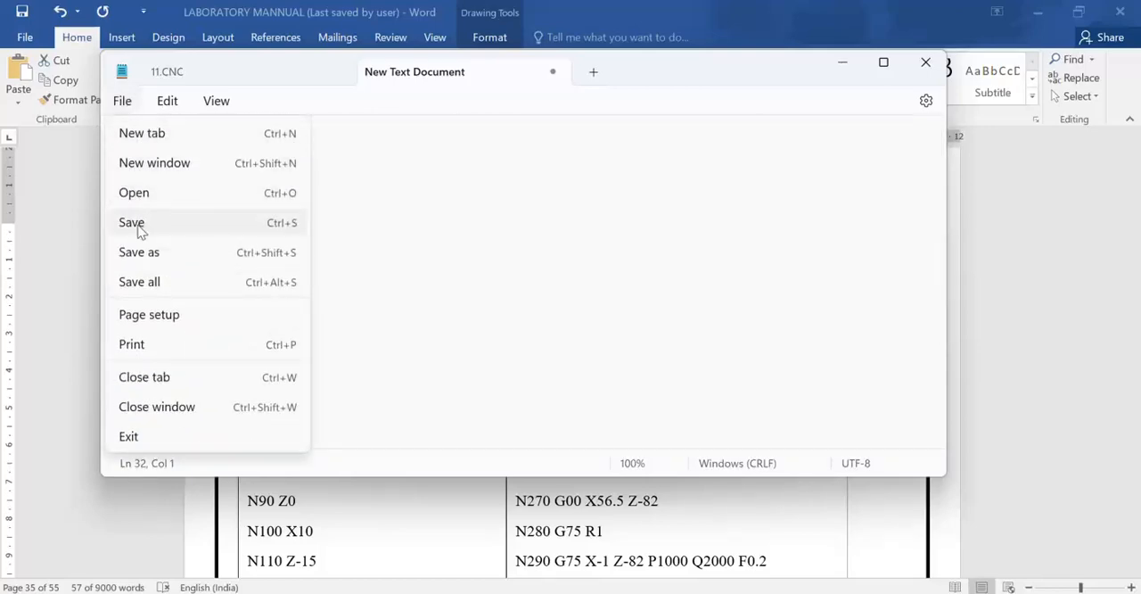
{"action": "left_click", "coordinate": [138, 225]}
{"action": "left_click", "coordinate": [925, 64]}
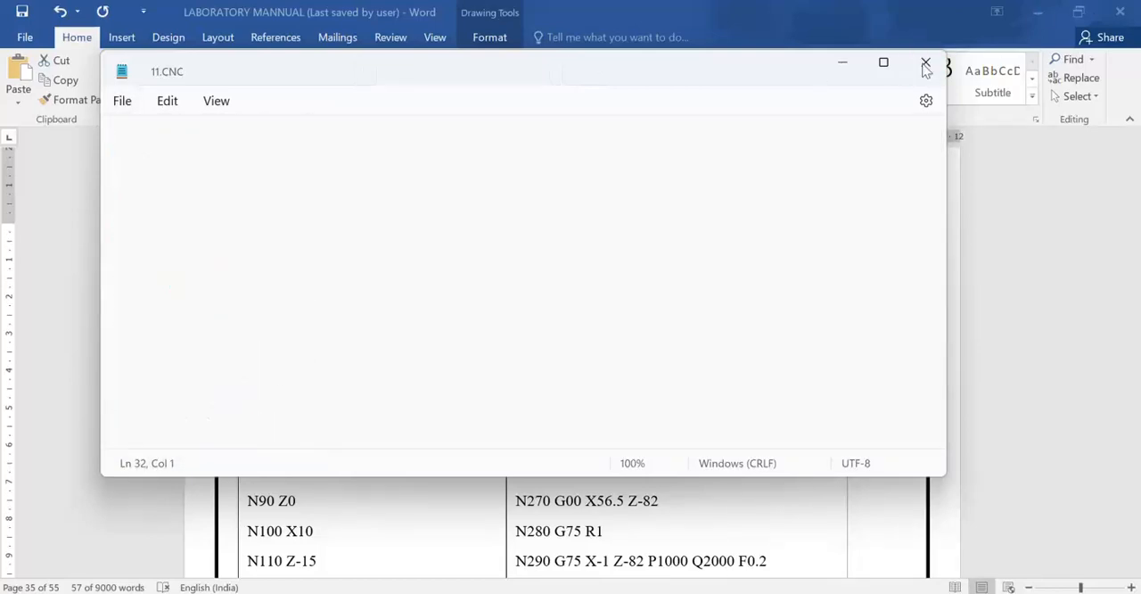
{"action": "left_click", "coordinate": [1037, 12]}
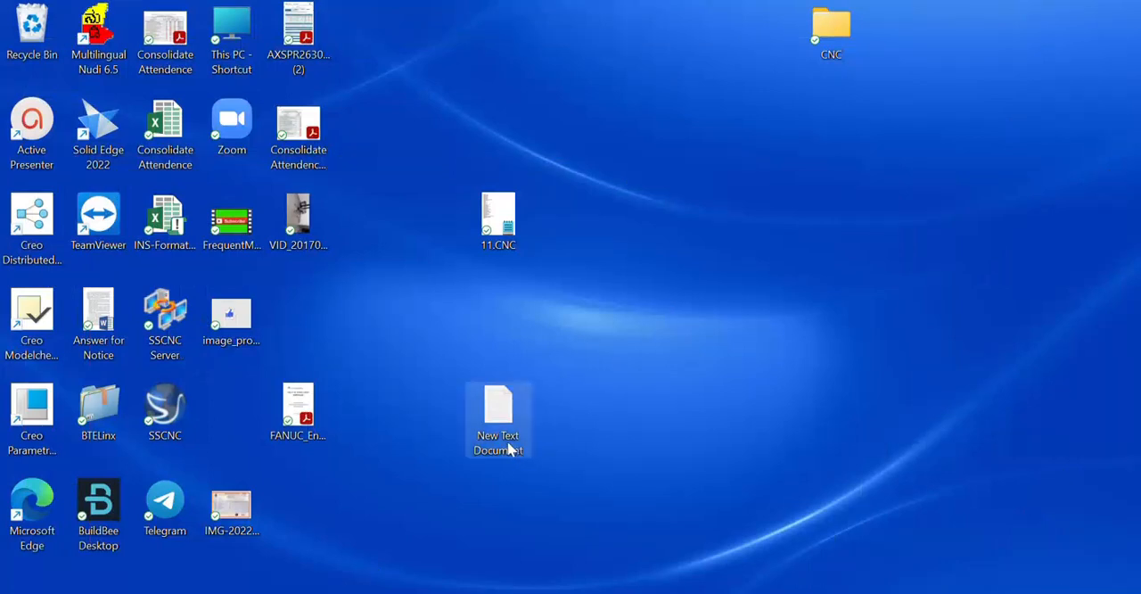
Rename the new text document on the desktop as 12.cnc.
{"action": "left_click", "coordinate": [509, 448]}
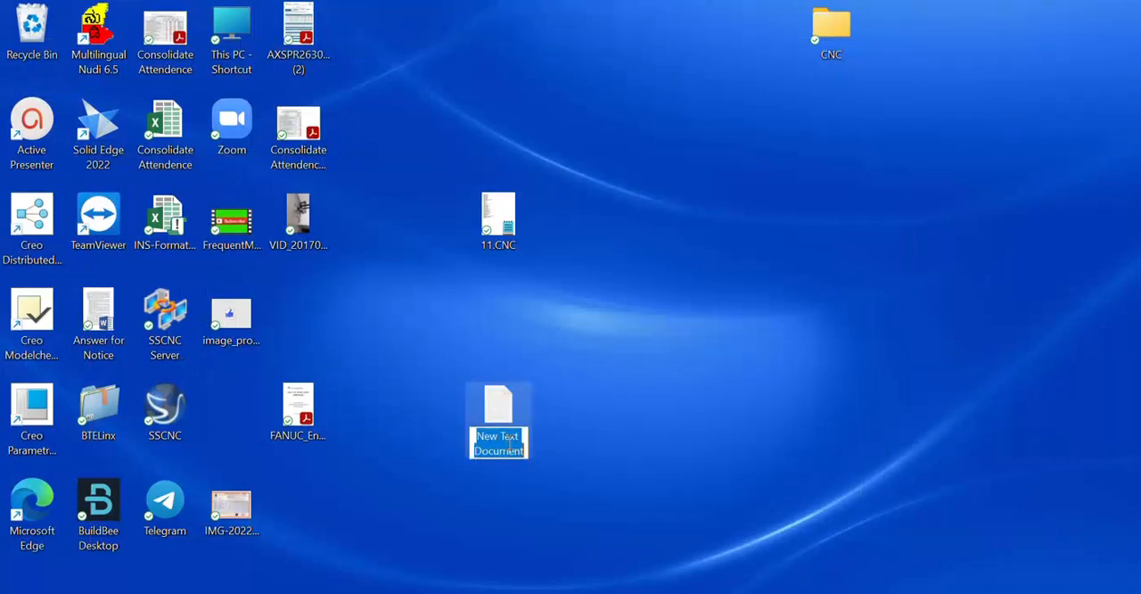
{"action": "type", "text": "12"}
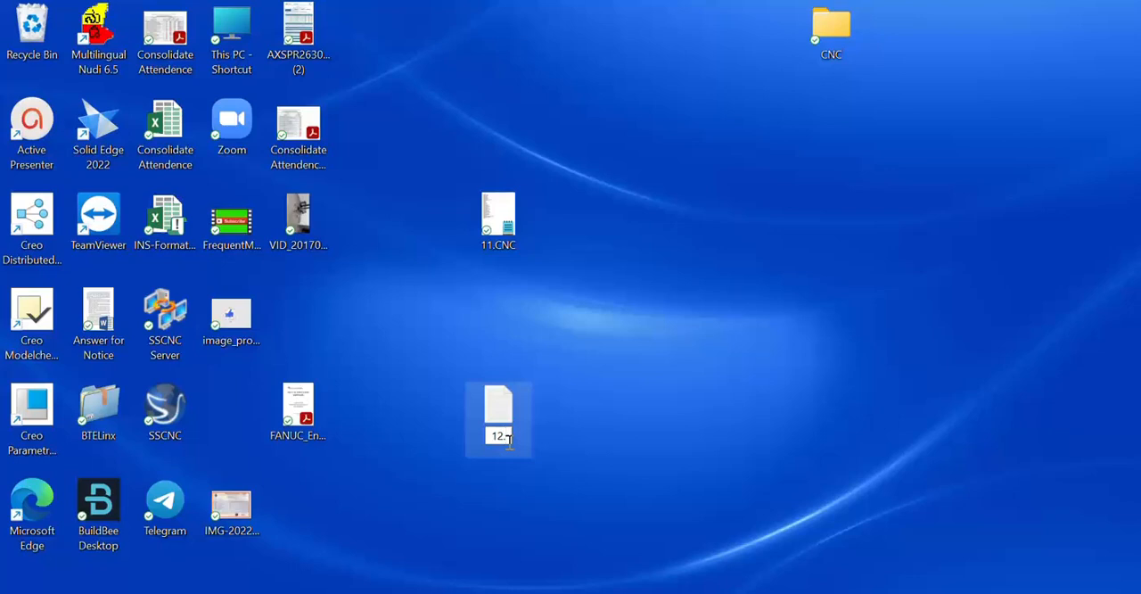
{"action": "type", "text": ".cnc"}
{"action": "key", "text": "Return"}
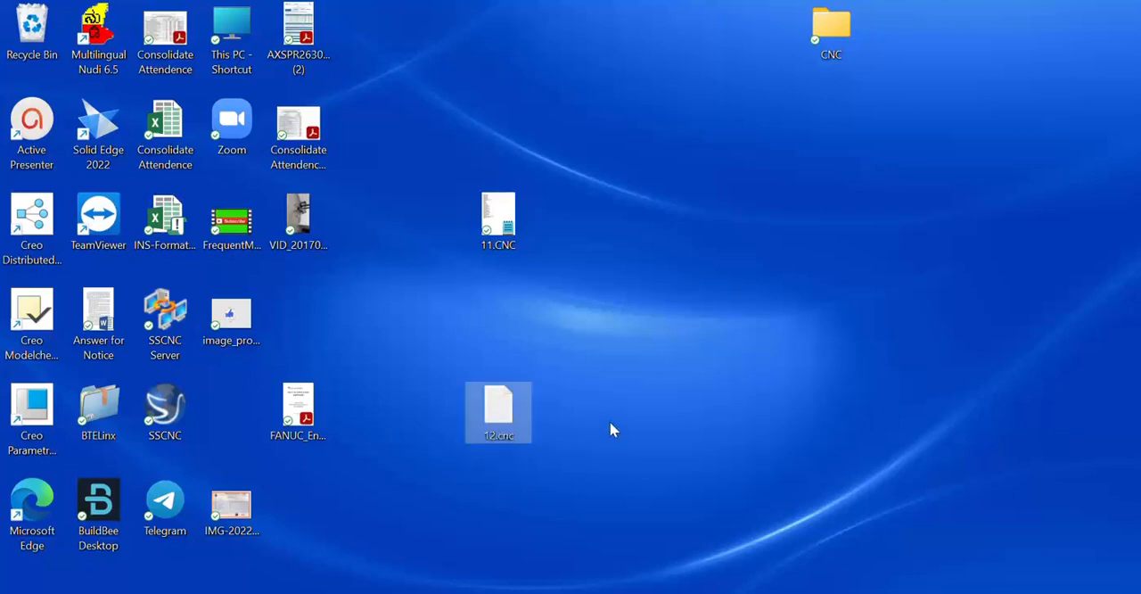
{"action": "left_click", "coordinate": [650, 370]}
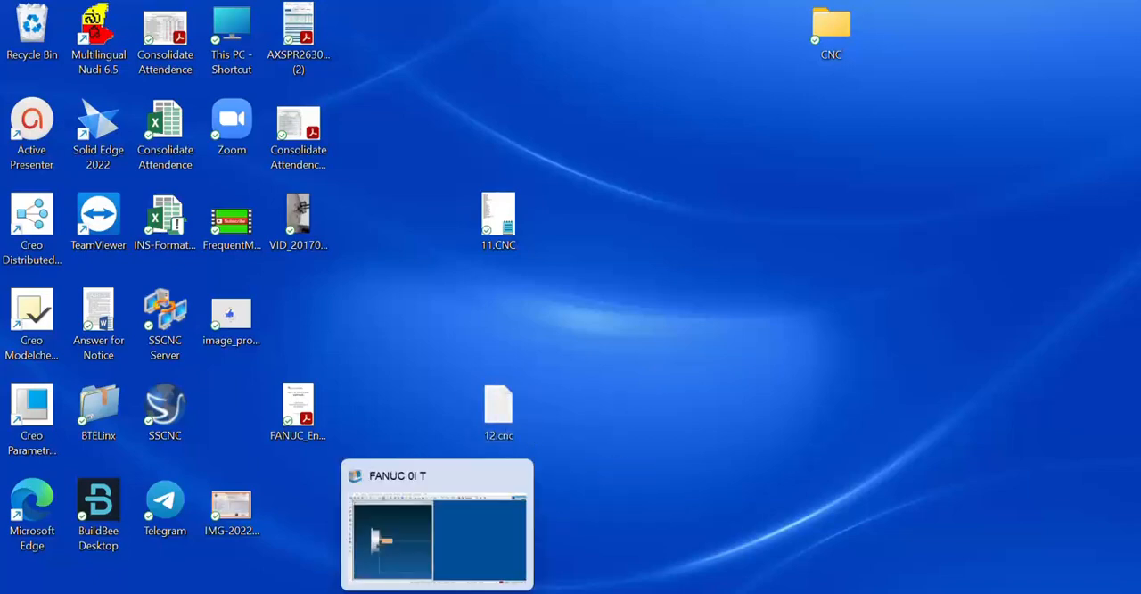
Switch to the FANUC 0i T simulator and create a new program O0117 in the program directory.
{"action": "left_click", "coordinate": [486, 581]}
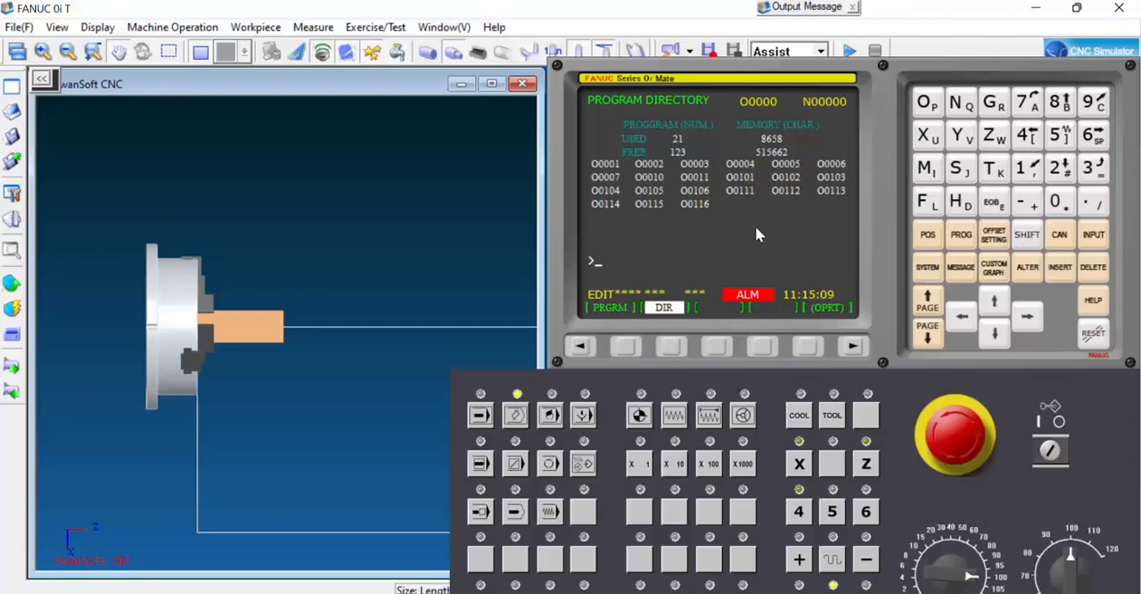
{"action": "left_click", "coordinate": [672, 345]}
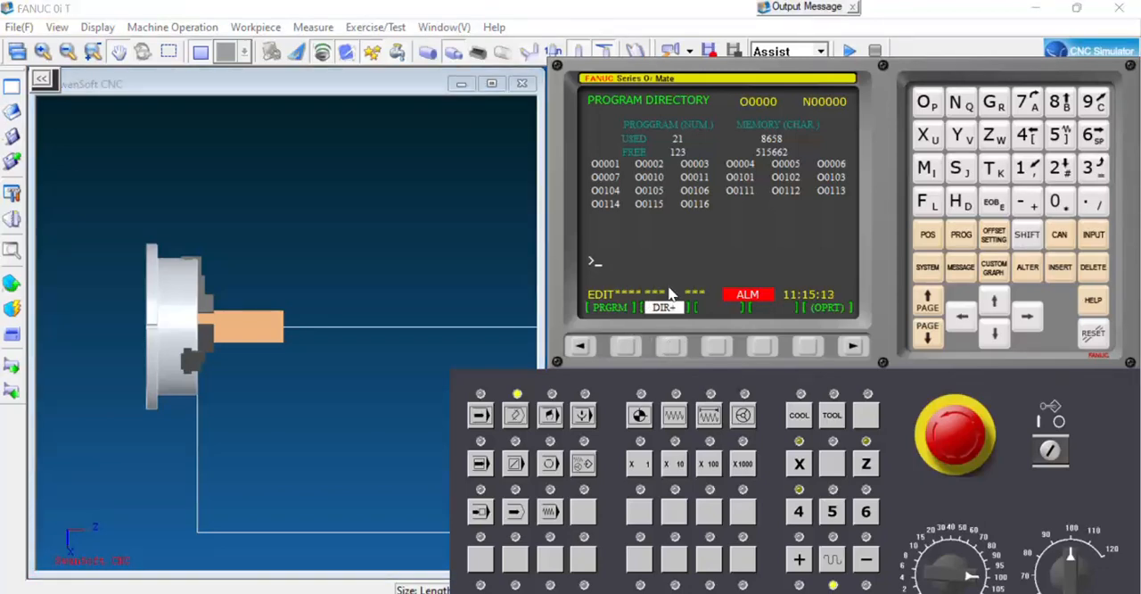
{"action": "type", "text": "O"}
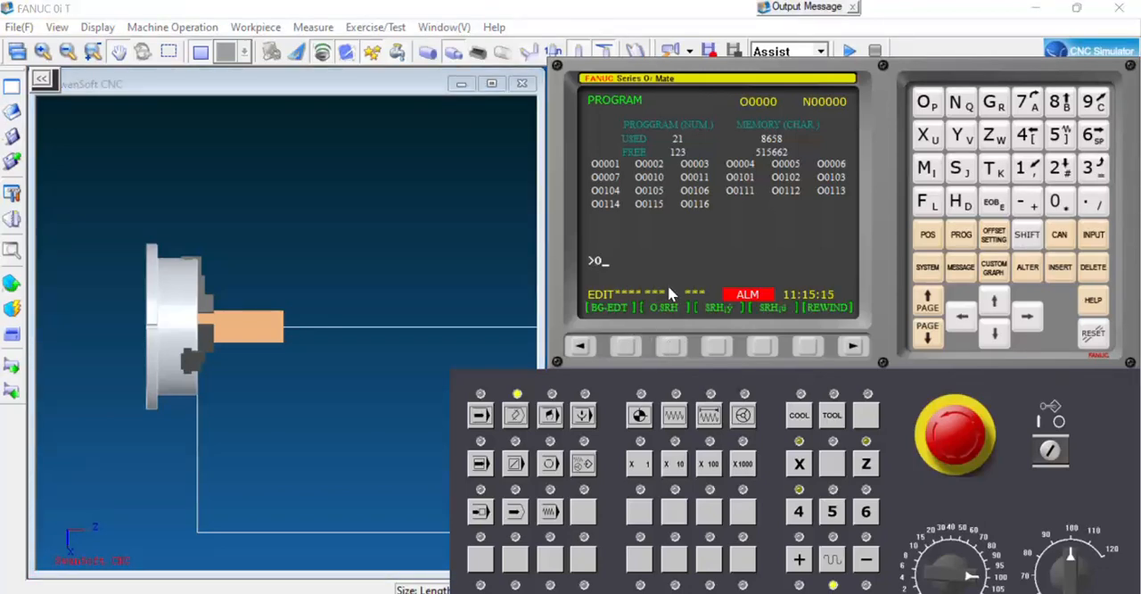
{"action": "type", "text": "0117"}
{"action": "left_click", "coordinate": [1058, 269]}
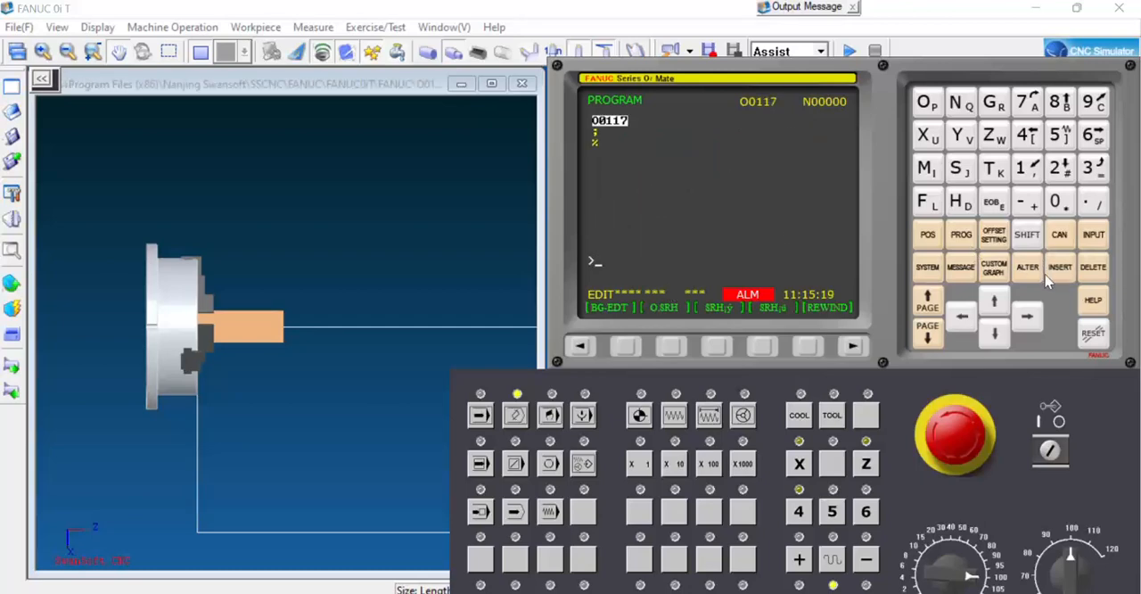
Load the NC code file 12.cnc from the desktop into program O0117, accepting the save of the current project.
{"action": "left_click", "coordinate": [10, 113]}
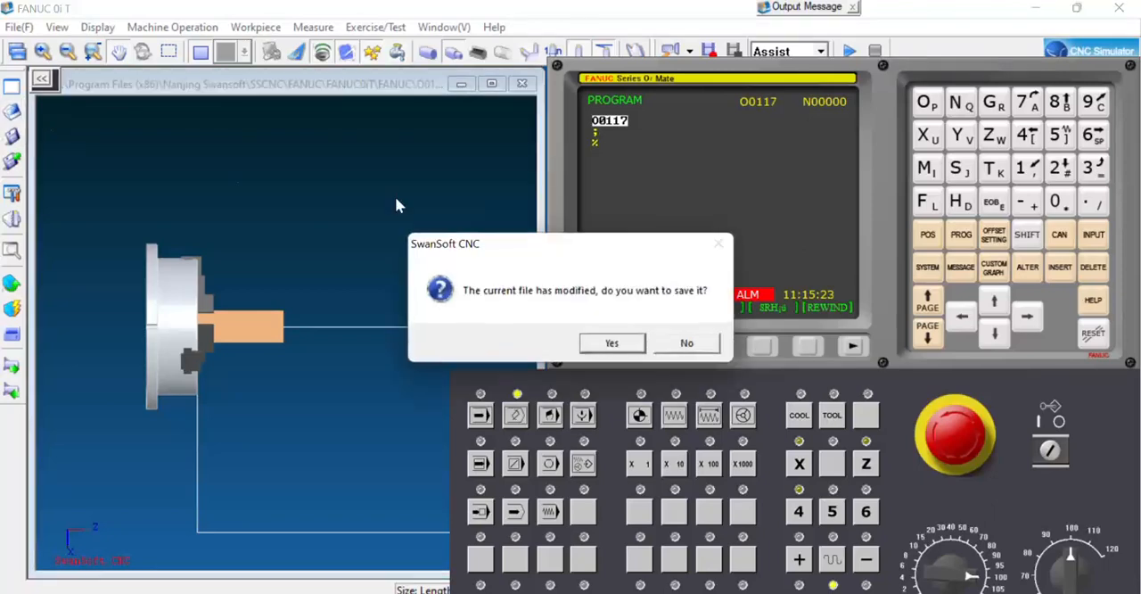
{"action": "left_click", "coordinate": [609, 341]}
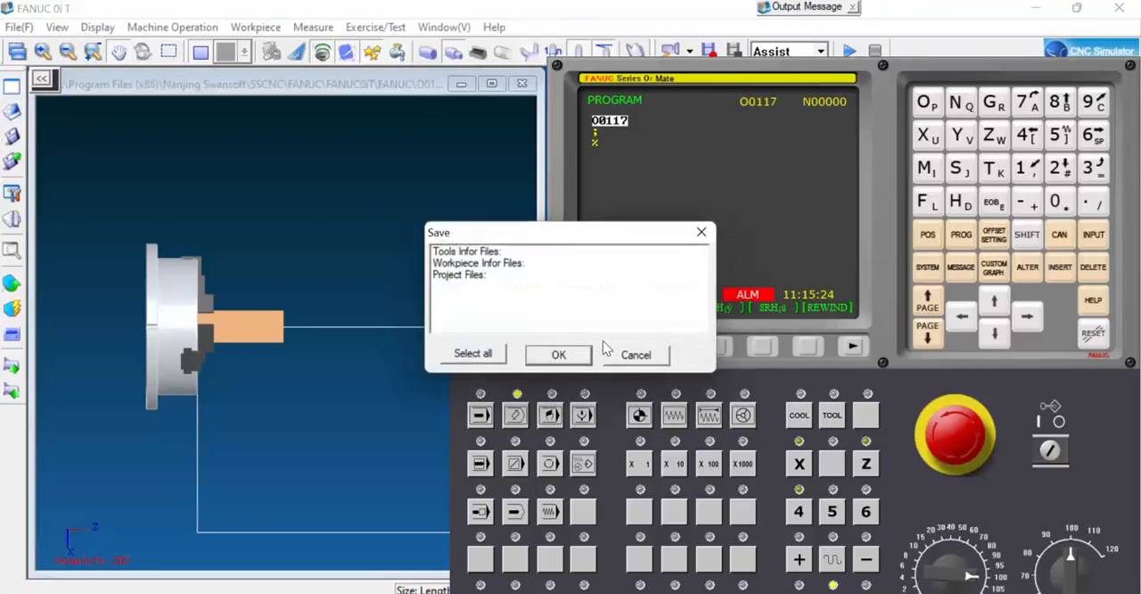
{"action": "left_click", "coordinate": [557, 357]}
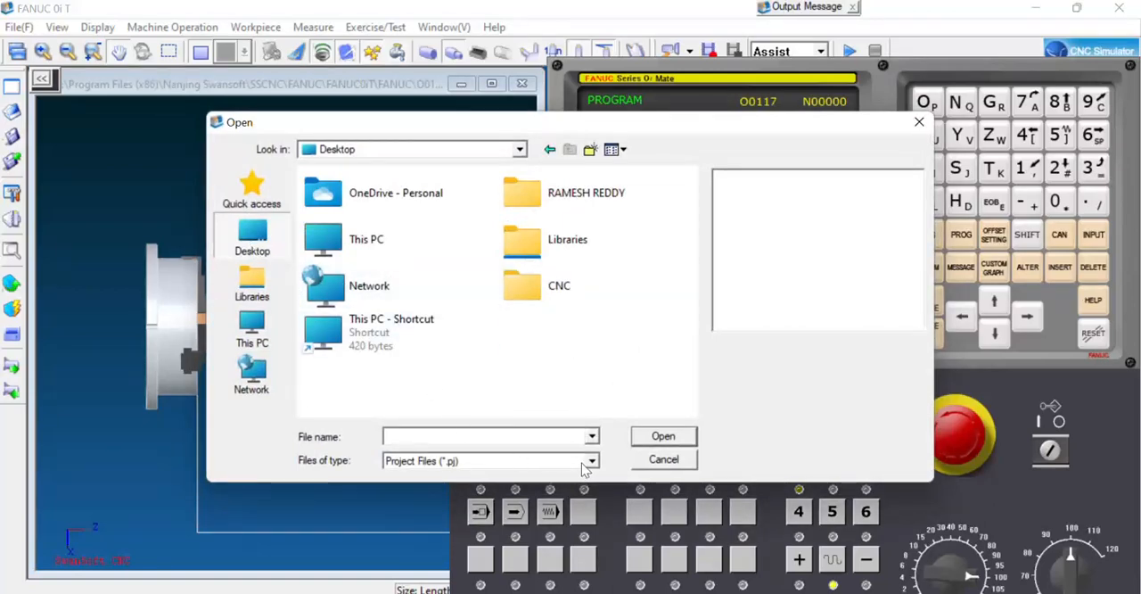
{"action": "left_click", "coordinate": [591, 460]}
{"action": "left_click", "coordinate": [542, 489]}
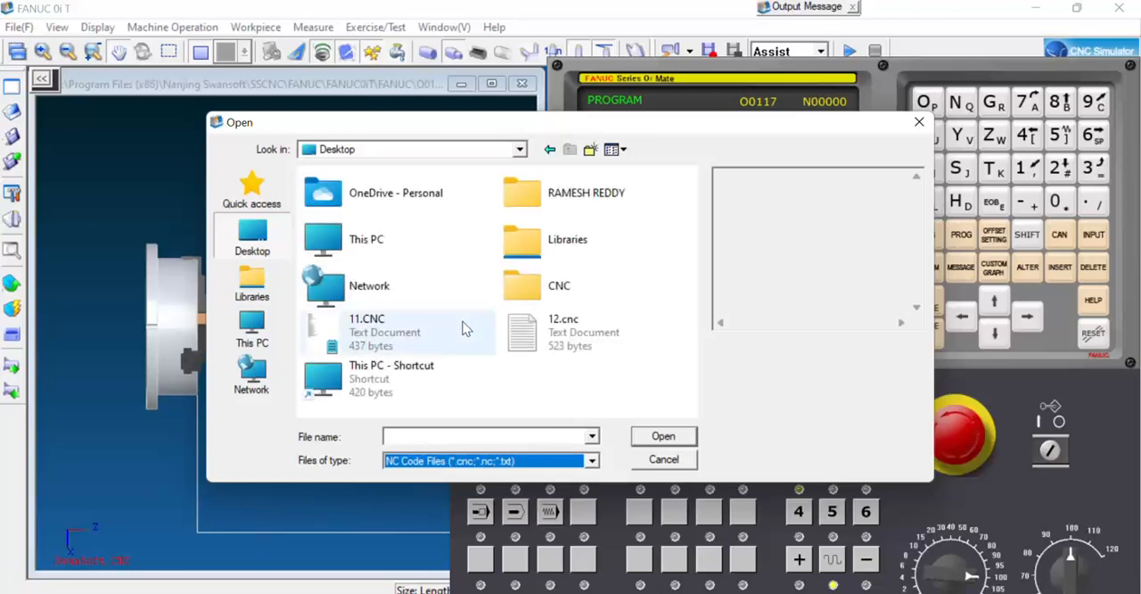
{"action": "left_click", "coordinate": [574, 334]}
{"action": "left_click", "coordinate": [674, 442]}
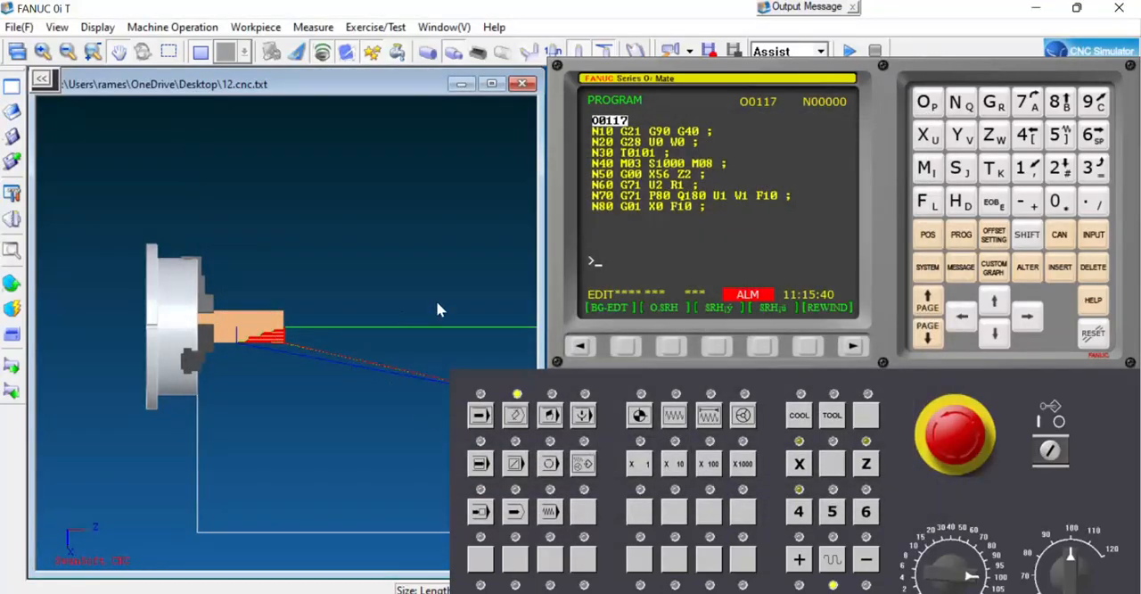
Examine the previewed toolpath on the workpiece and its start point relative to the mounted grooving tool.
{"action": "scroll", "coordinate": [283, 344], "scroll_direction": "up", "scroll_amount": 5}
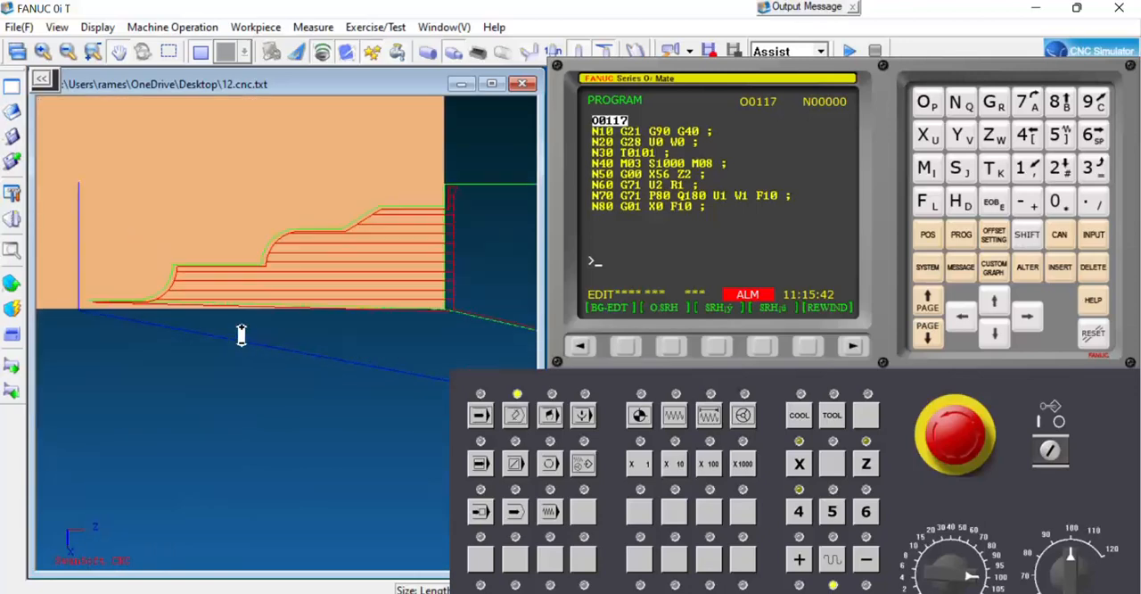
{"action": "scroll", "coordinate": [273, 314], "scroll_direction": "down", "scroll_amount": 6}
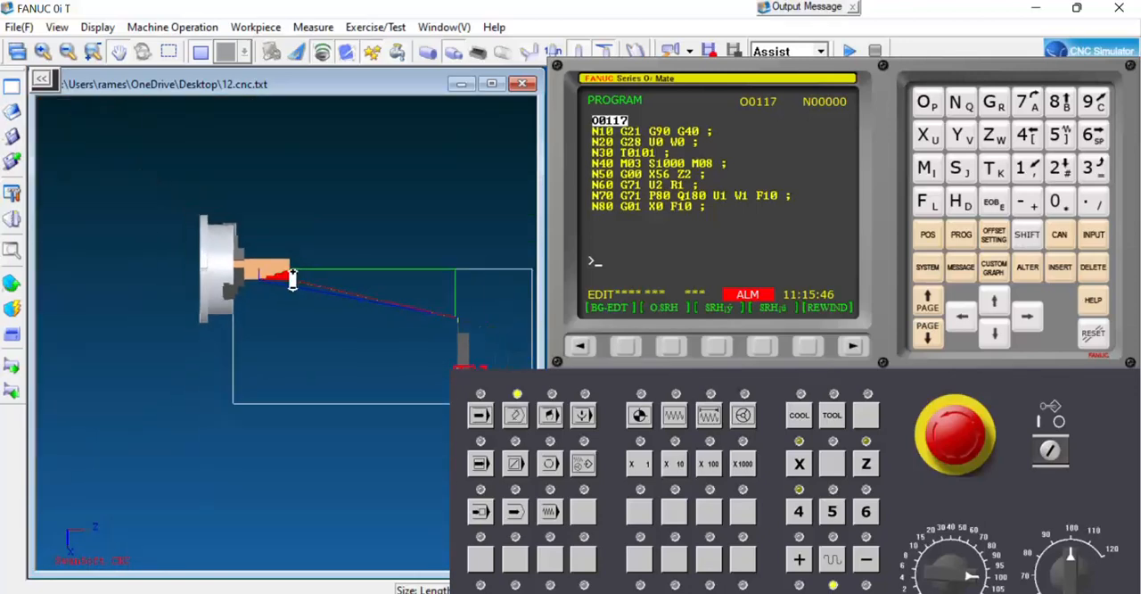
{"action": "scroll", "coordinate": [382, 306], "scroll_direction": "up", "scroll_amount": 5}
{"action": "scroll", "coordinate": [440, 313], "scroll_direction": "up", "scroll_amount": 5}
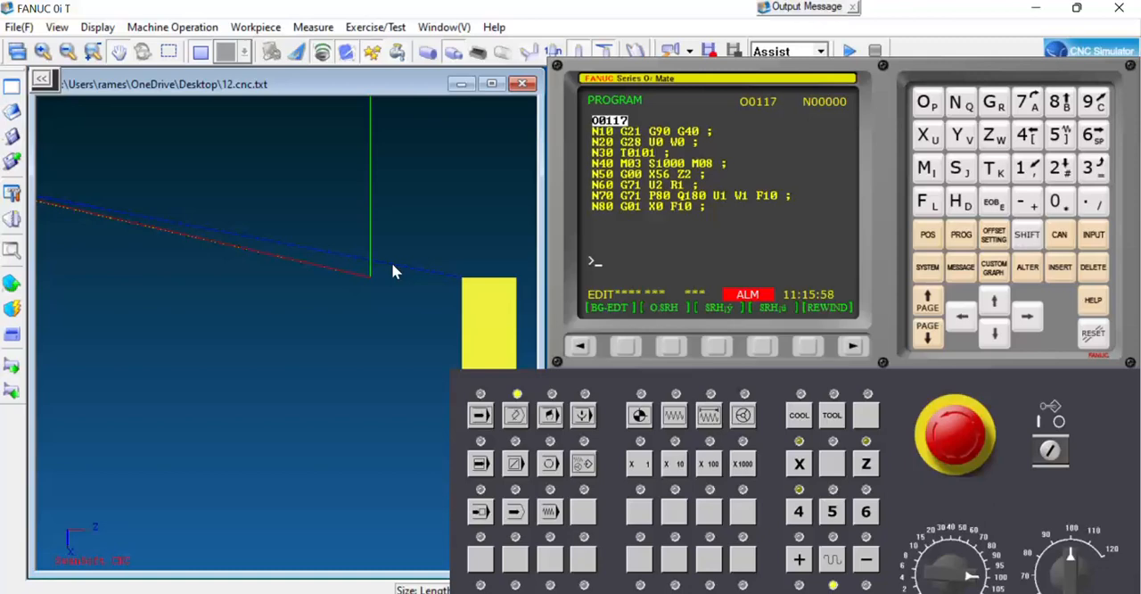
{"action": "scroll", "coordinate": [215, 295], "scroll_direction": "down", "scroll_amount": 3}
{"action": "scroll", "coordinate": [393, 320], "scroll_direction": "down", "scroll_amount": 1}
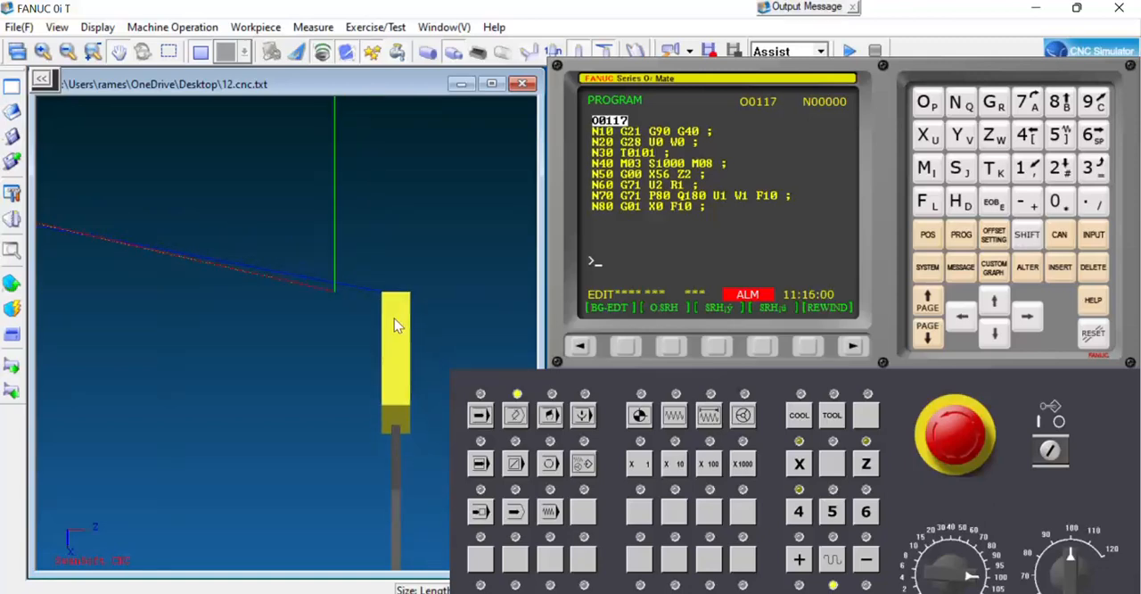
{"action": "scroll", "coordinate": [402, 321], "scroll_direction": "down", "scroll_amount": 4}
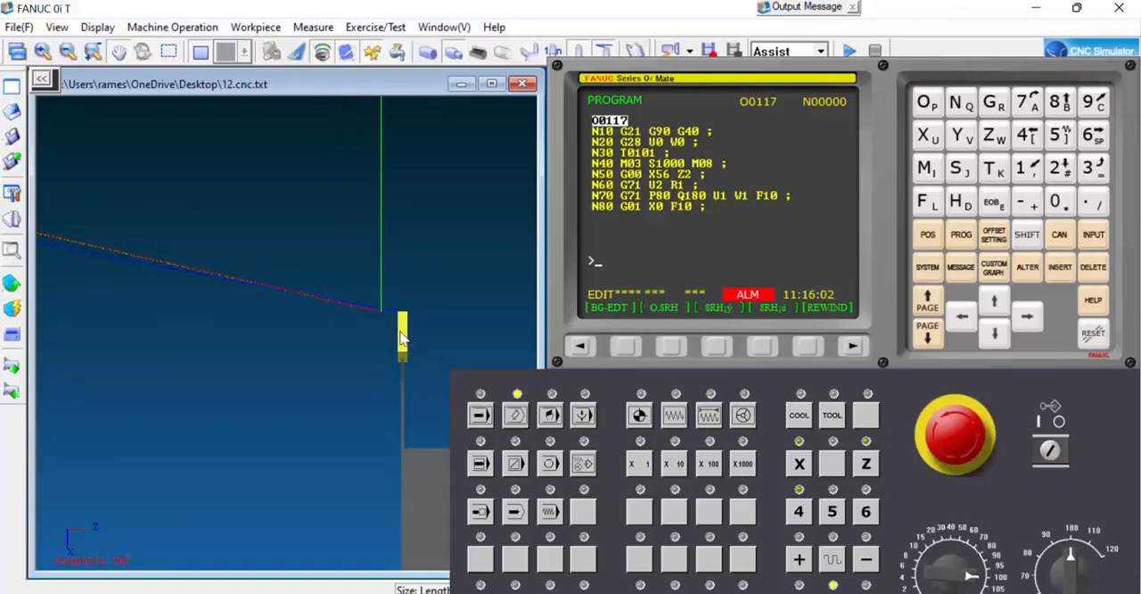
{"action": "scroll", "coordinate": [403, 332], "scroll_direction": "down", "scroll_amount": 4}
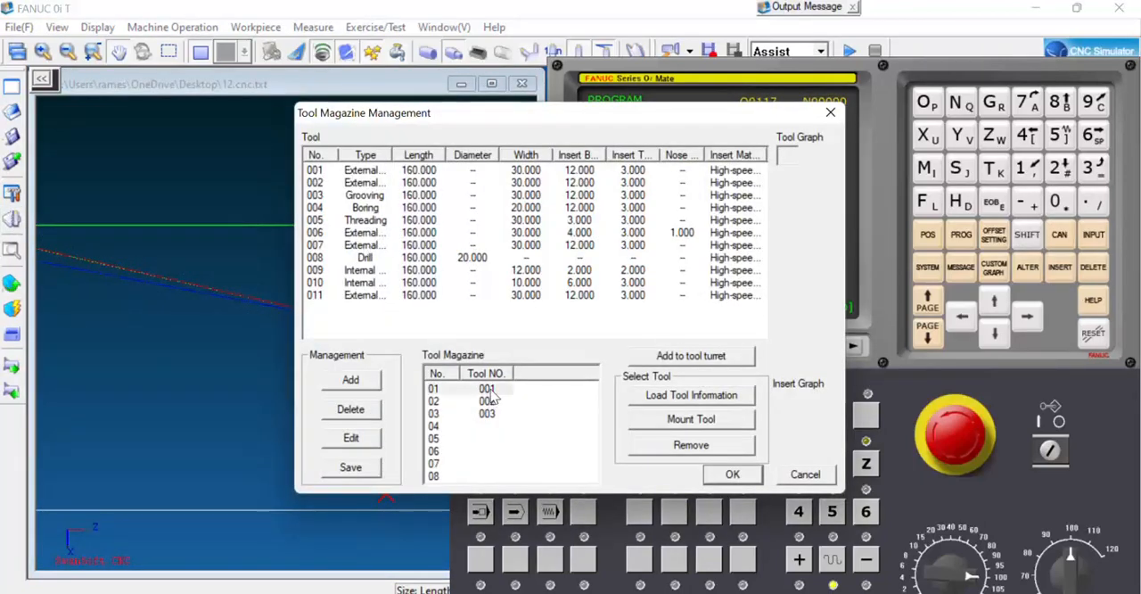
Mount tool 001 from magazine position 01 and switch the controller to Auto mode.
{"action": "left_click", "coordinate": [700, 428]}
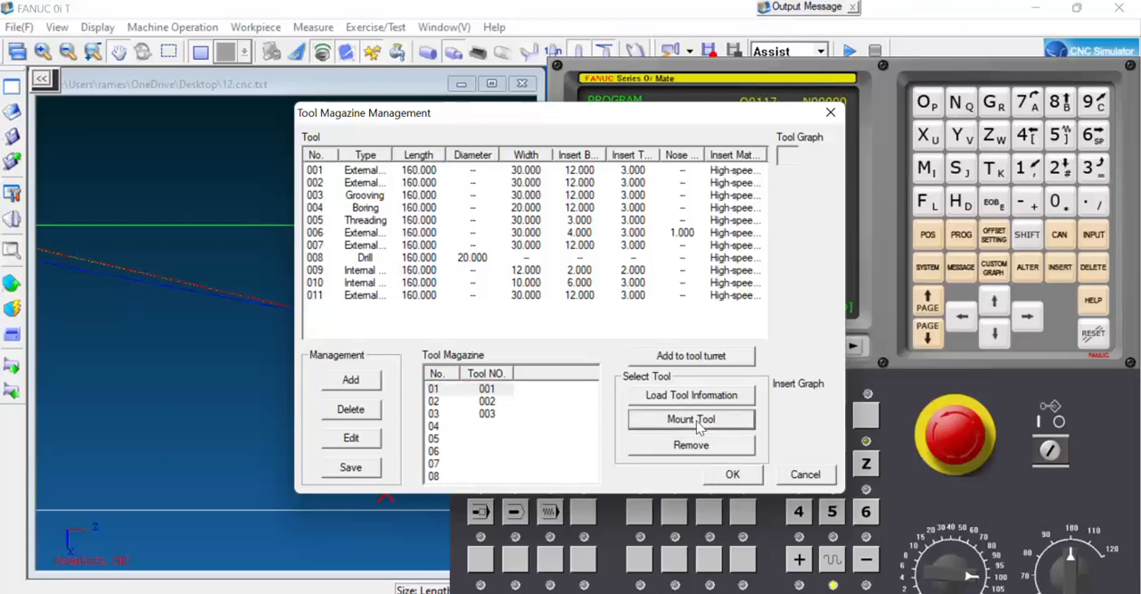
{"action": "left_click", "coordinate": [732, 475]}
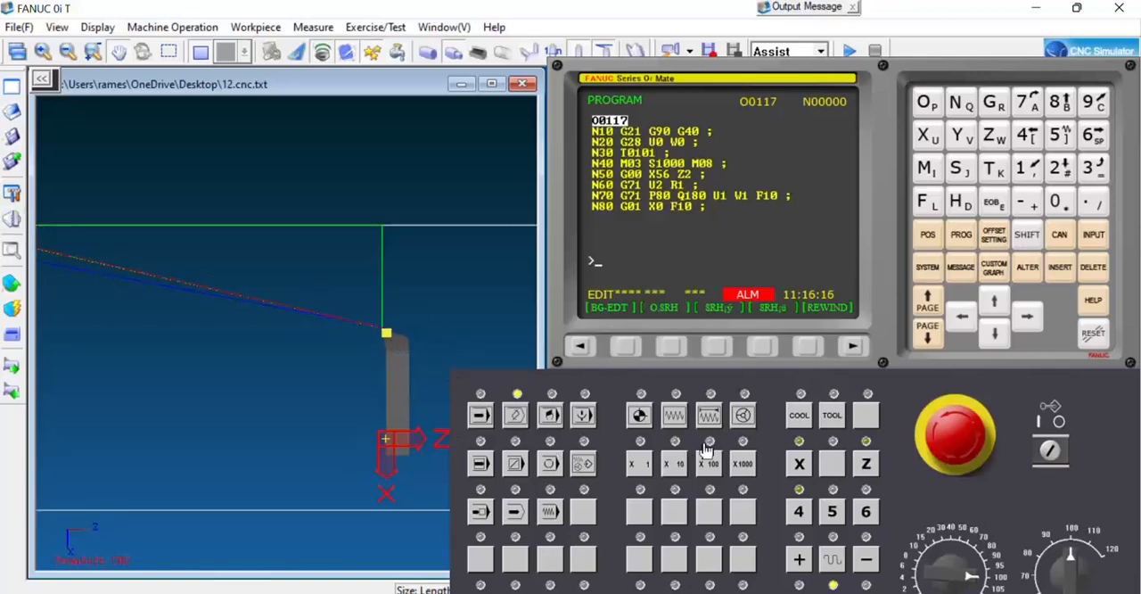
{"action": "left_click", "coordinate": [480, 416]}
{"action": "scroll", "coordinate": [316, 308], "scroll_direction": "down", "scroll_amount": 6}
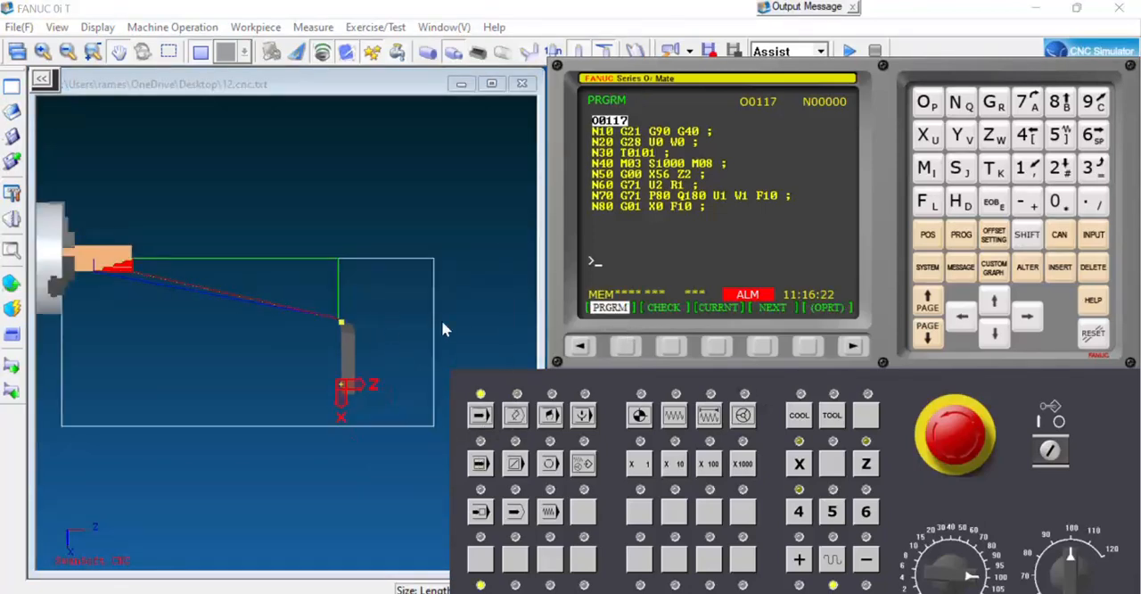
{"action": "scroll", "coordinate": [237, 305], "scroll_direction": "up", "scroll_amount": 5}
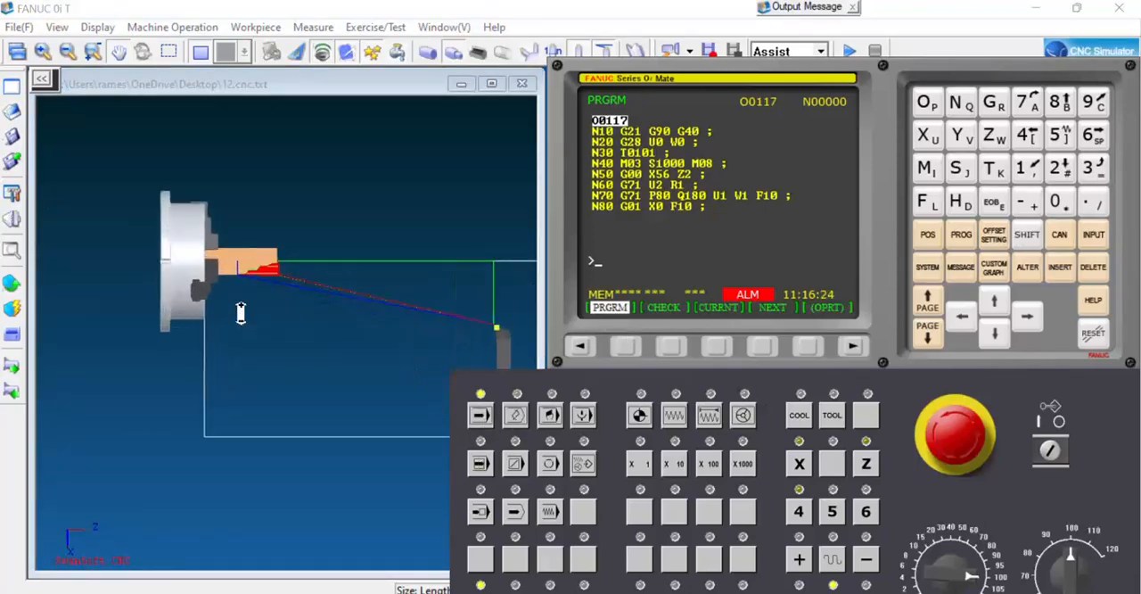
Close the machine door and start the machining cycle of program O0117.
{"action": "left_click", "coordinate": [13, 339]}
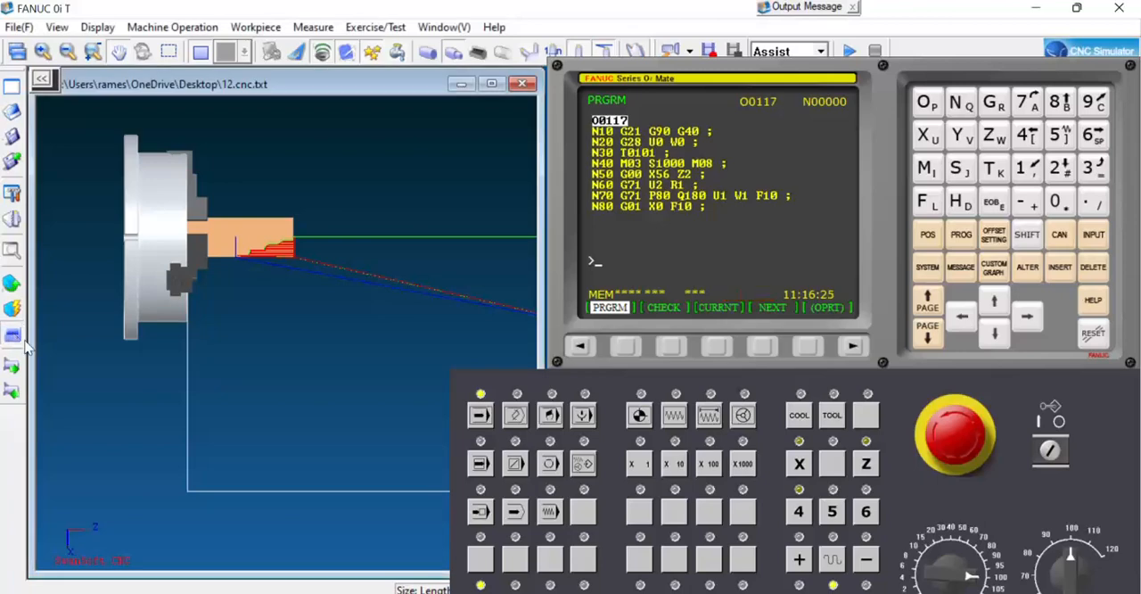
{"action": "left_click_drag", "start_coordinate": [878, 334], "coordinate": [883, 301]}
{"action": "left_click", "coordinate": [522, 575]}
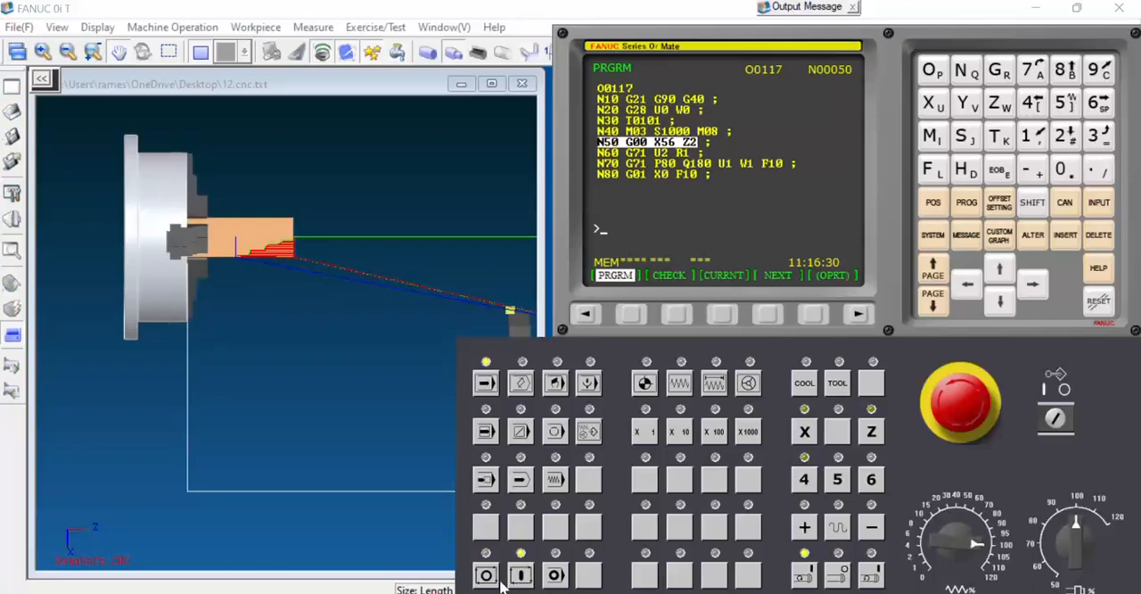
{"action": "left_click", "coordinate": [322, 56]}
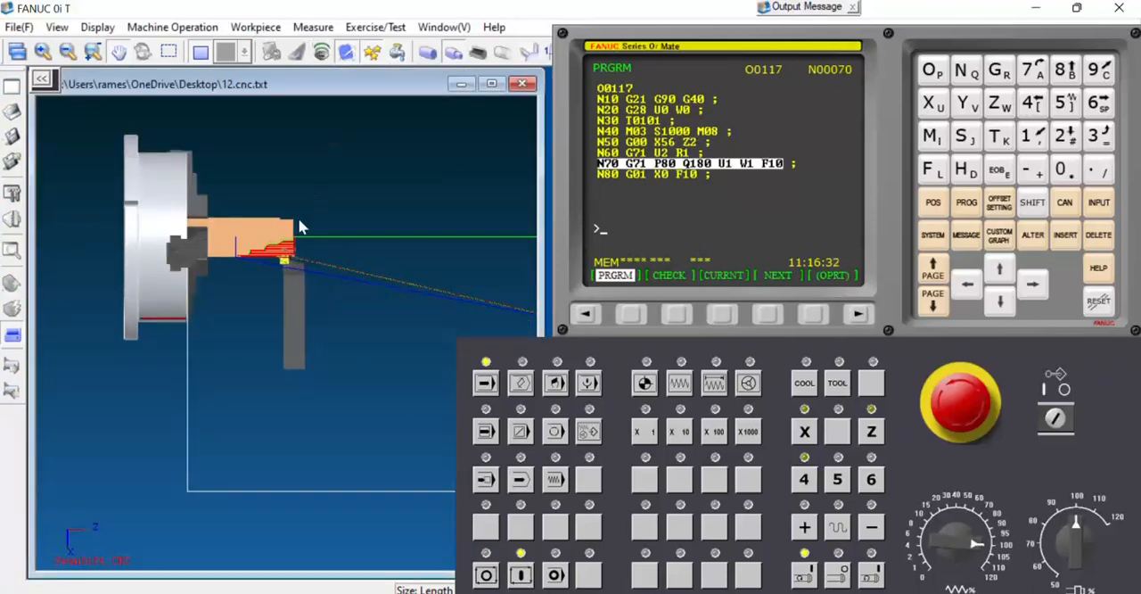
Examine the G71 roughing and G70 finishing passes on the workpiece while program O0117 runs.
{"action": "scroll", "coordinate": [264, 268], "scroll_direction": "up", "scroll_amount": 4}
{"action": "scroll", "coordinate": [349, 227], "scroll_direction": "up", "scroll_amount": 2}
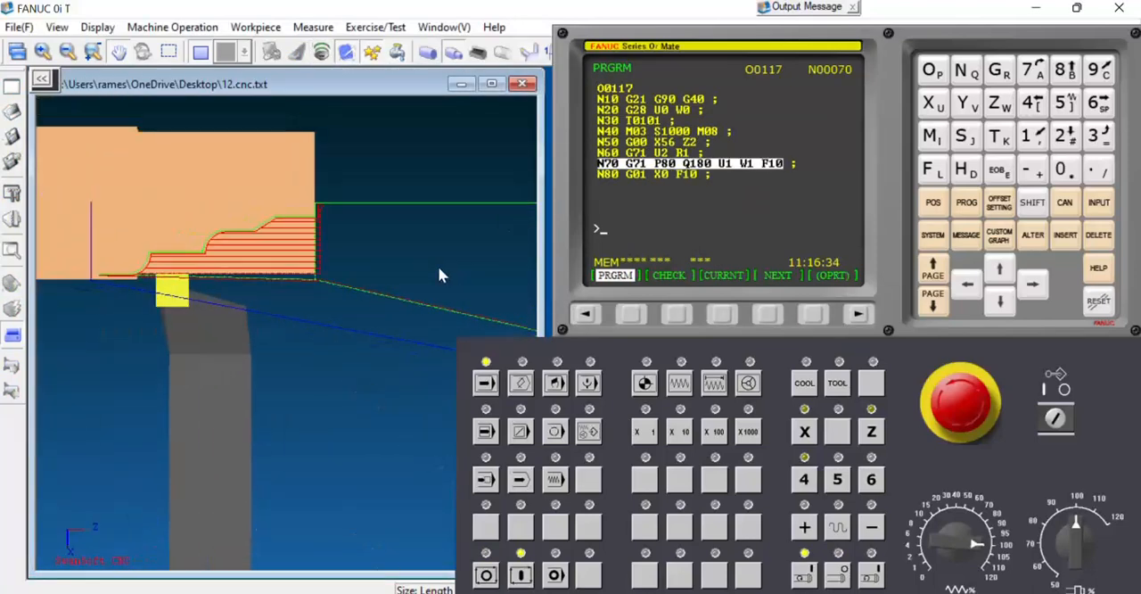
{"action": "scroll", "coordinate": [428, 281], "scroll_direction": "down", "scroll_amount": 1}
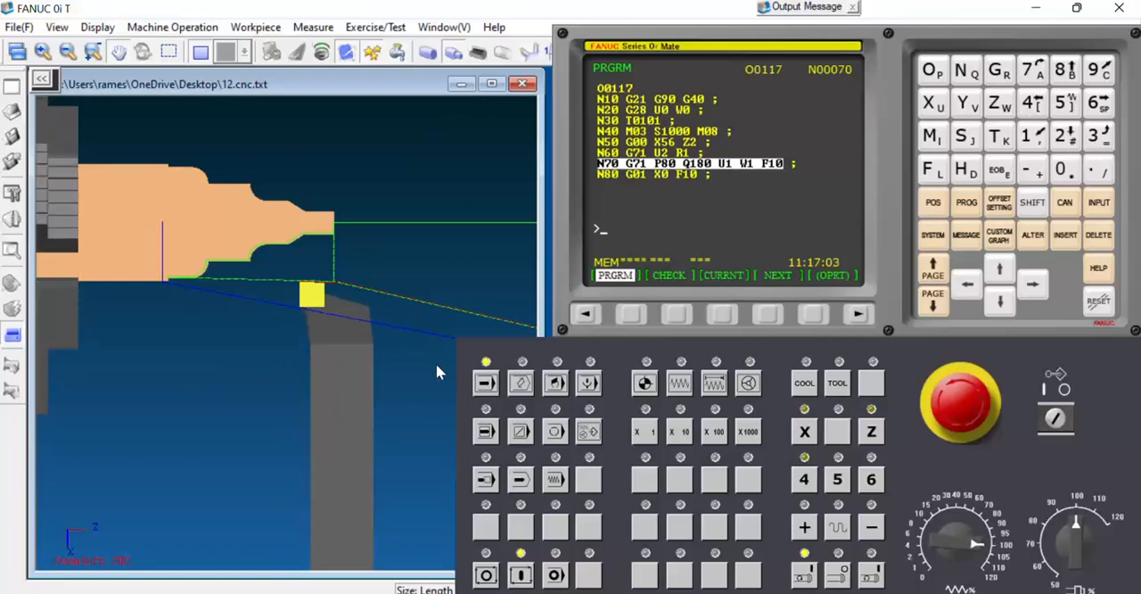
{"action": "scroll", "coordinate": [222, 351], "scroll_direction": "down", "scroll_amount": 3}
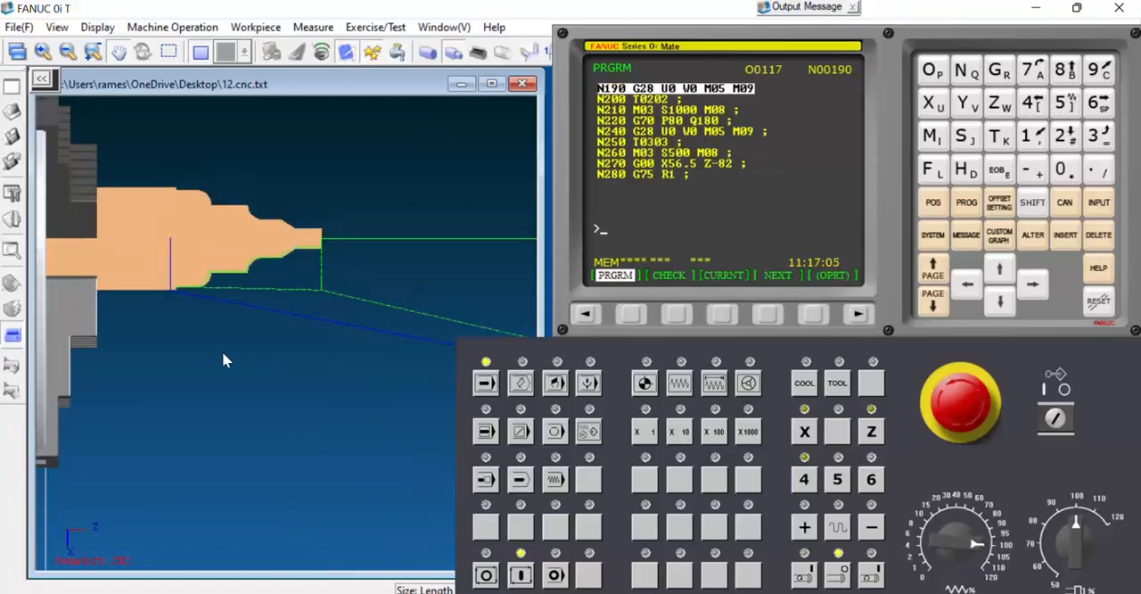
{"action": "scroll", "coordinate": [231, 351], "scroll_direction": "down", "scroll_amount": 3}
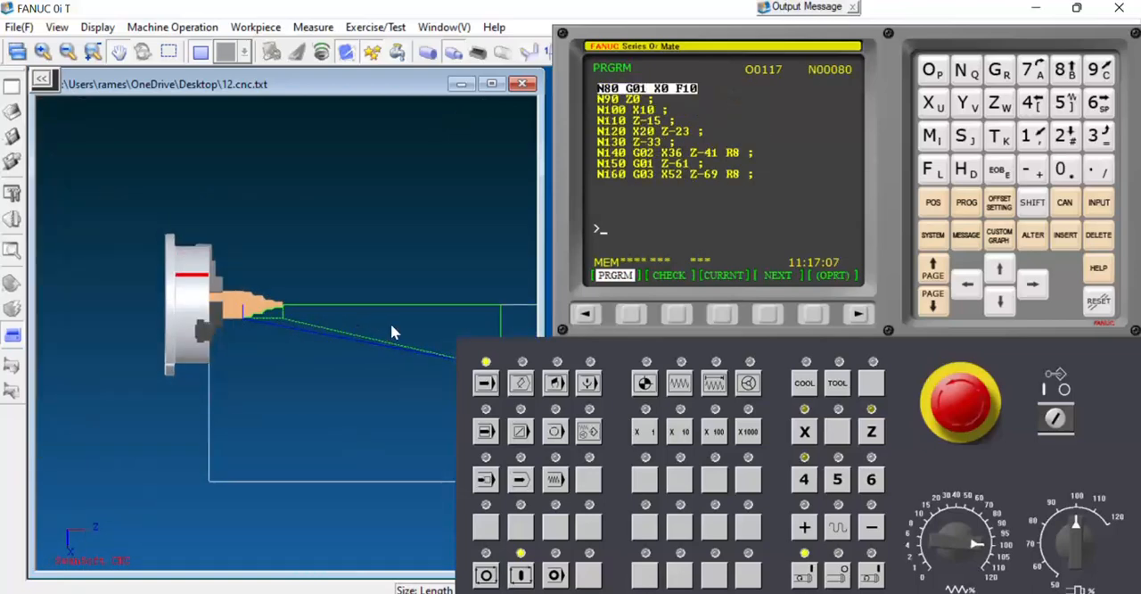
{"action": "scroll", "coordinate": [257, 308], "scroll_direction": "down", "scroll_amount": 3}
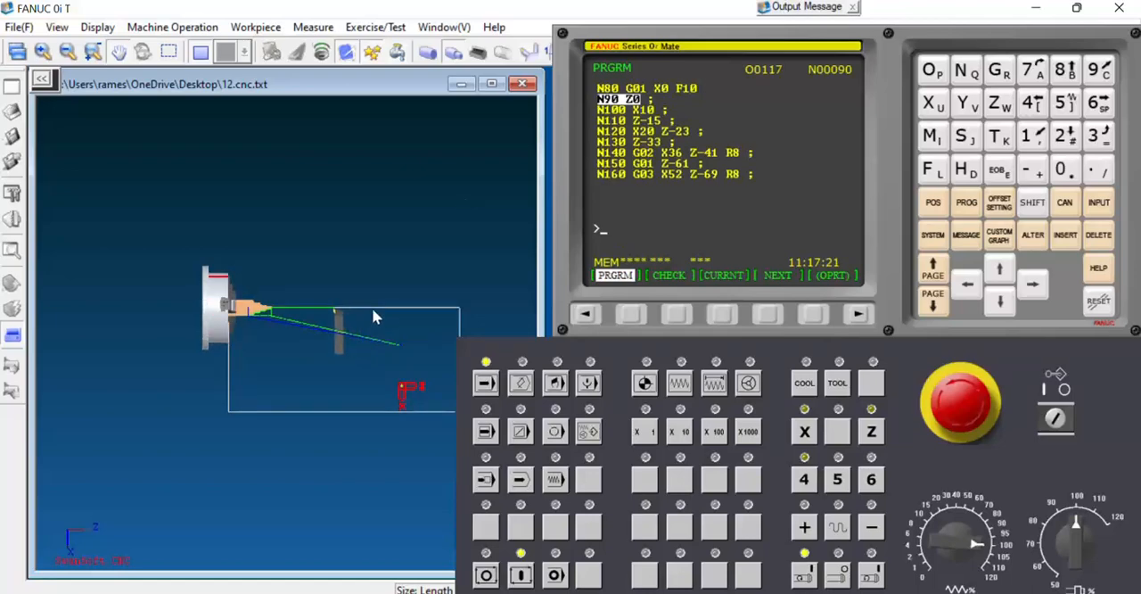
{"action": "scroll", "coordinate": [325, 312], "scroll_direction": "up", "scroll_amount": 5}
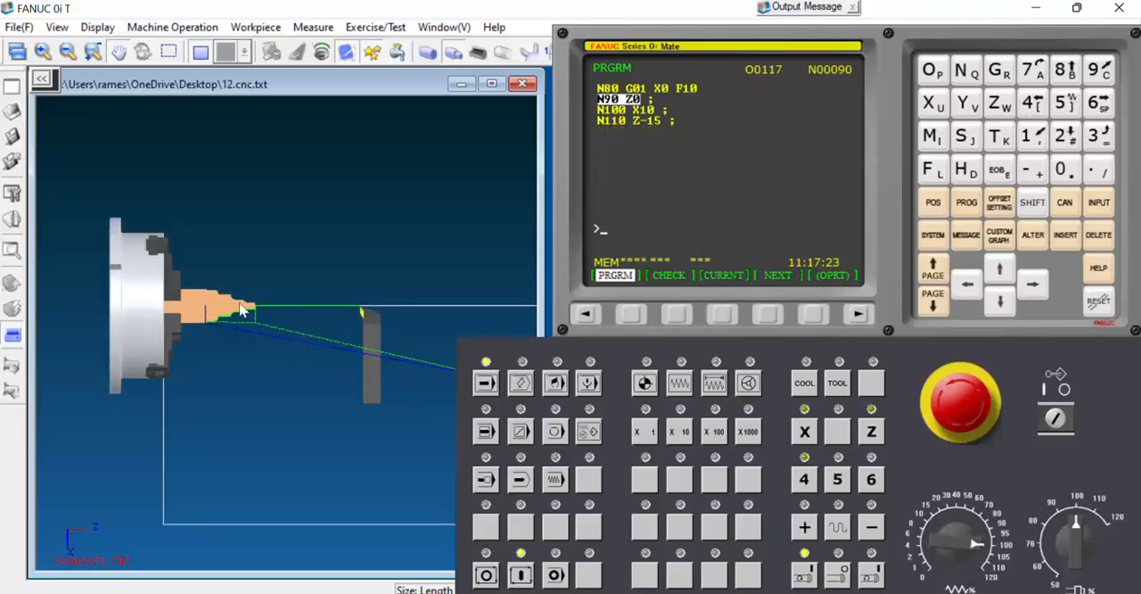
{"action": "scroll", "coordinate": [338, 306], "scroll_direction": "down", "scroll_amount": 2}
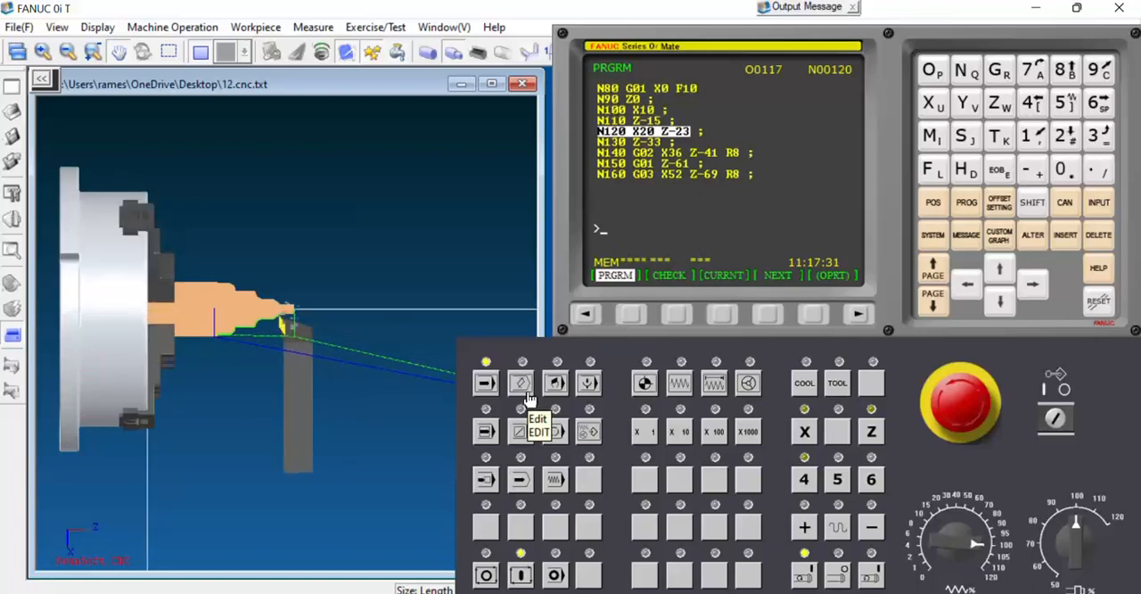
{"action": "scroll", "coordinate": [276, 312], "scroll_direction": "up", "scroll_amount": 5}
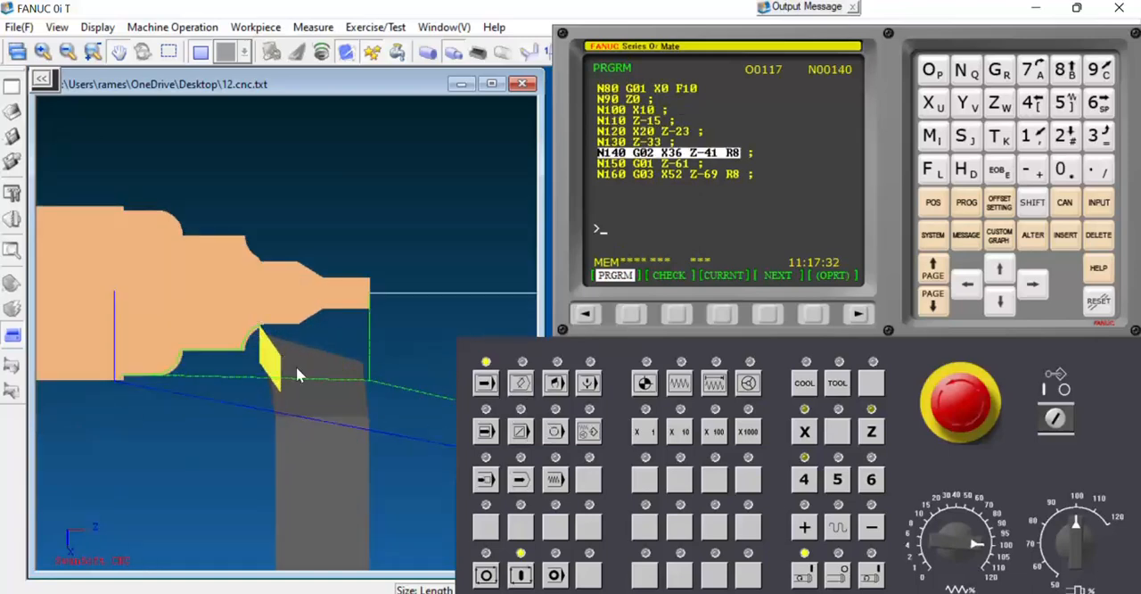
{"action": "scroll", "coordinate": [313, 362], "scroll_direction": "down", "scroll_amount": 3}
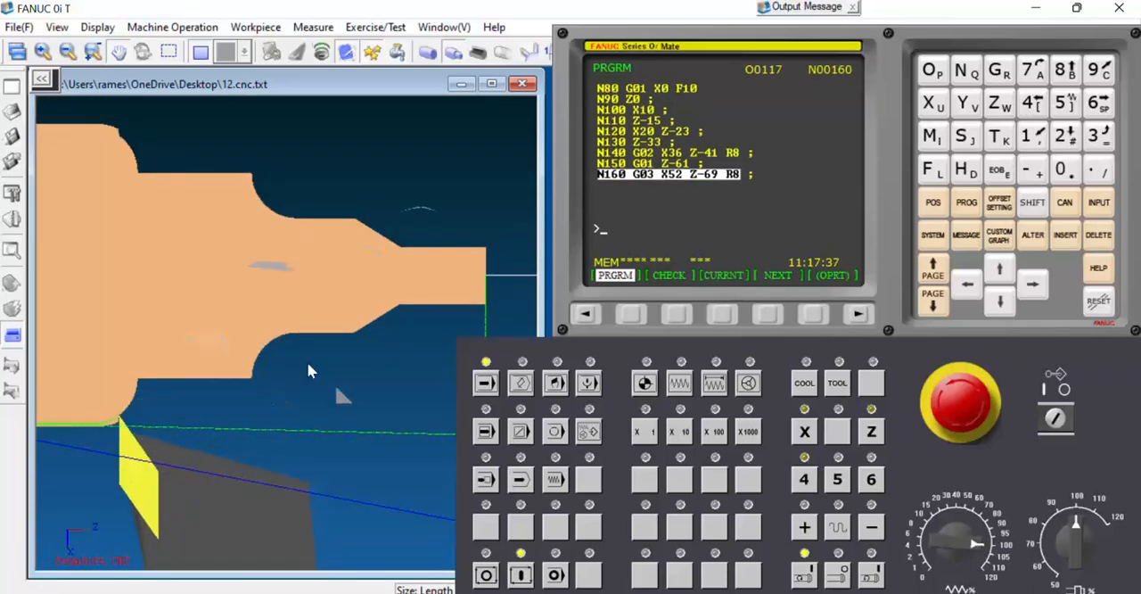
{"action": "scroll", "coordinate": [306, 361], "scroll_direction": "down", "scroll_amount": 2}
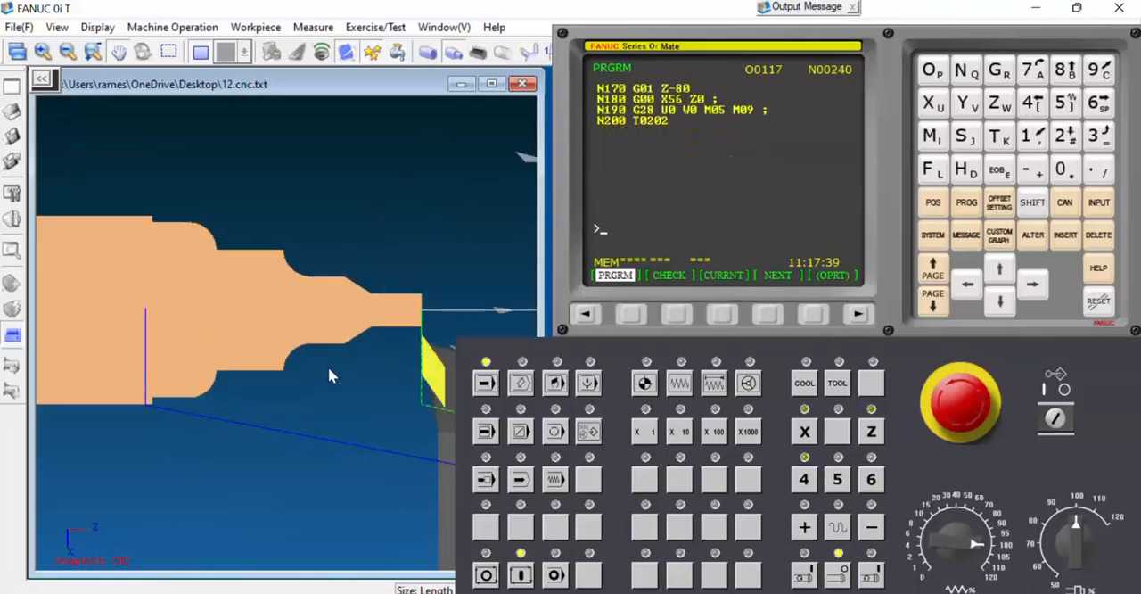
{"action": "scroll", "coordinate": [297, 375], "scroll_direction": "down", "scroll_amount": 1}
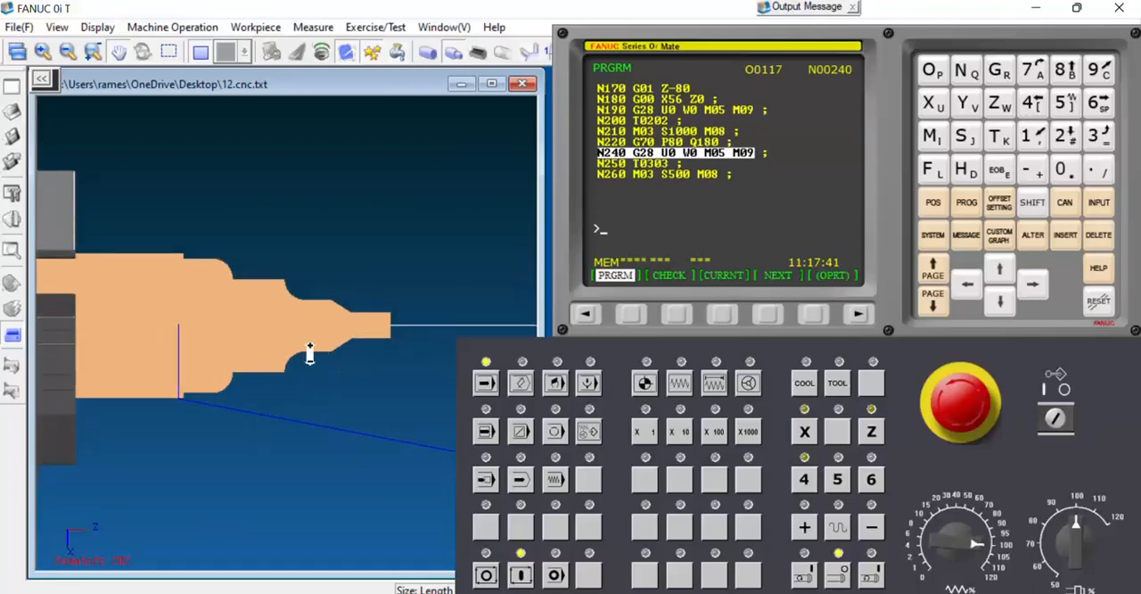
Examine the grooving operation and the workpiece left in the chuck against the programmed toolpath.
{"action": "scroll", "coordinate": [307, 352], "scroll_direction": "down", "scroll_amount": 3}
{"action": "scroll", "coordinate": [224, 333], "scroll_direction": "down", "scroll_amount": 2}
{"action": "scroll", "coordinate": [274, 343], "scroll_direction": "up", "scroll_amount": 3}
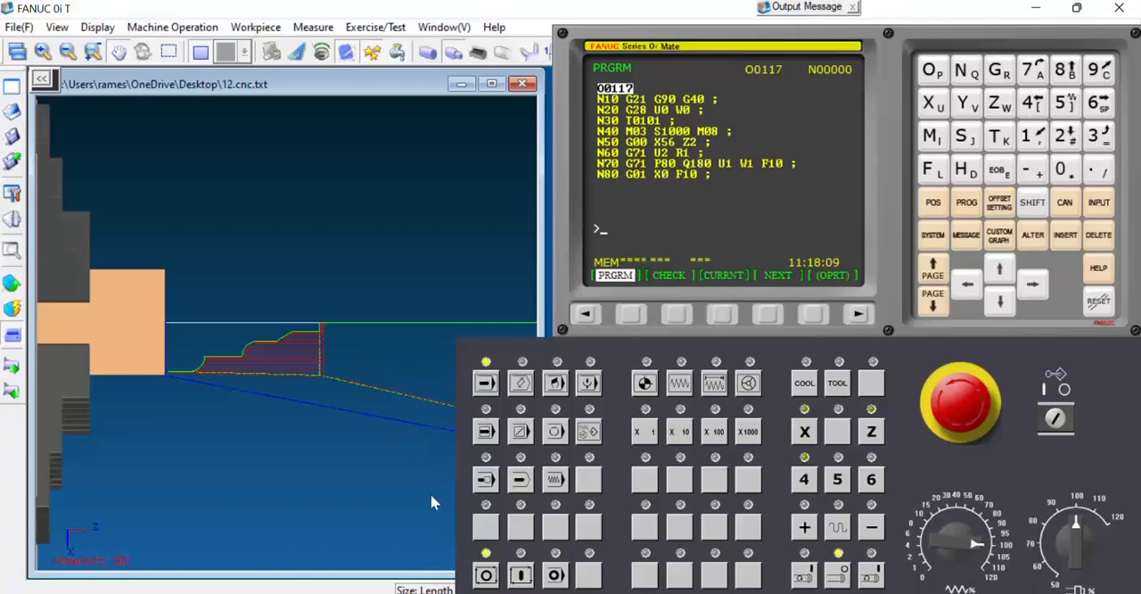
{"action": "scroll", "coordinate": [223, 374], "scroll_direction": "up", "scroll_amount": 5}
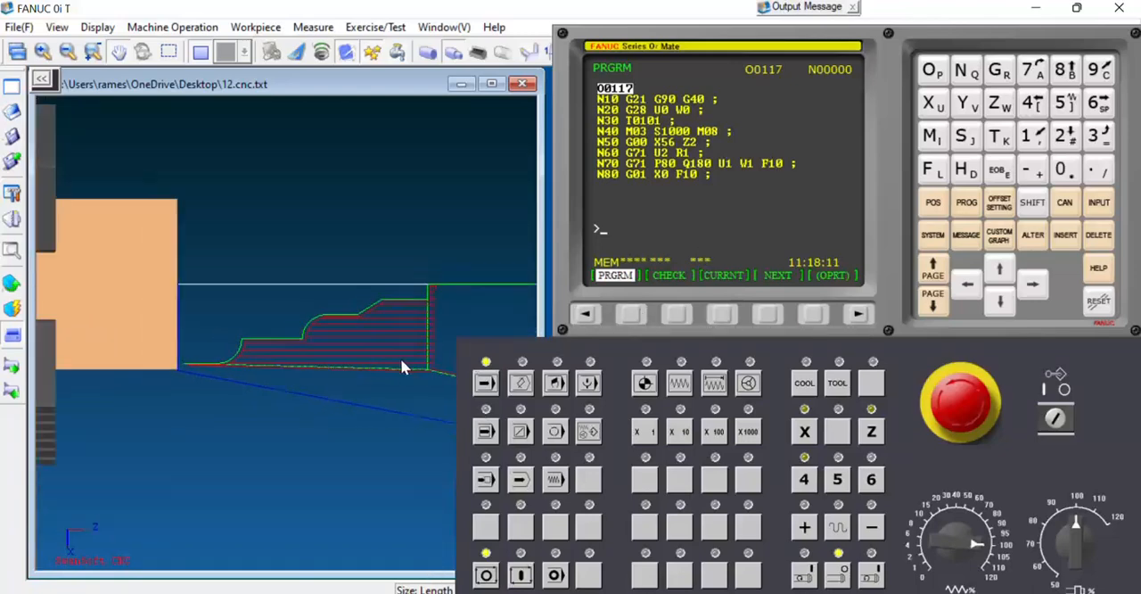